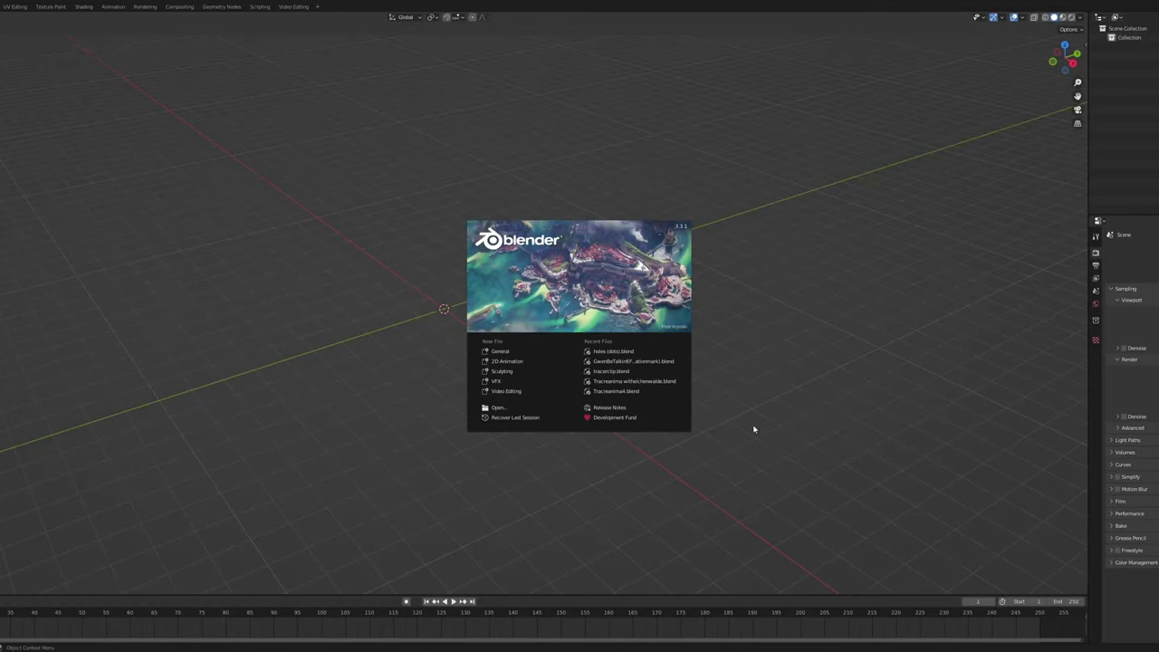
Dismiss the splash screen and rotate the head bone of the posed example character
left_click(495, 537)
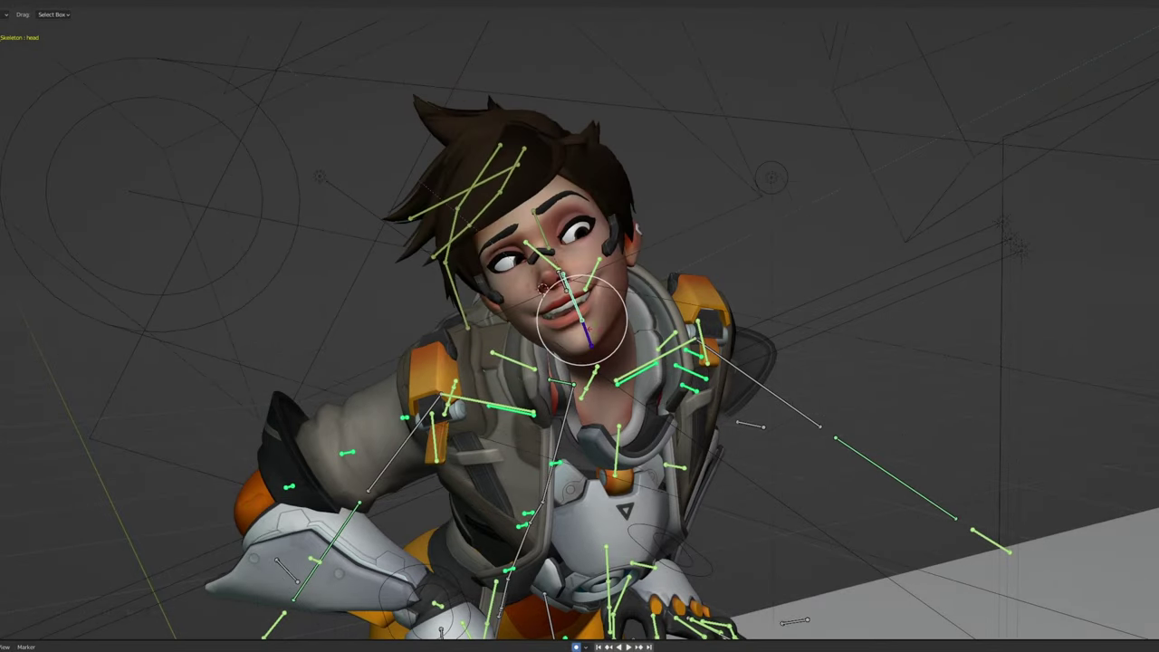
left_click_drag(554, 276, 564, 337)
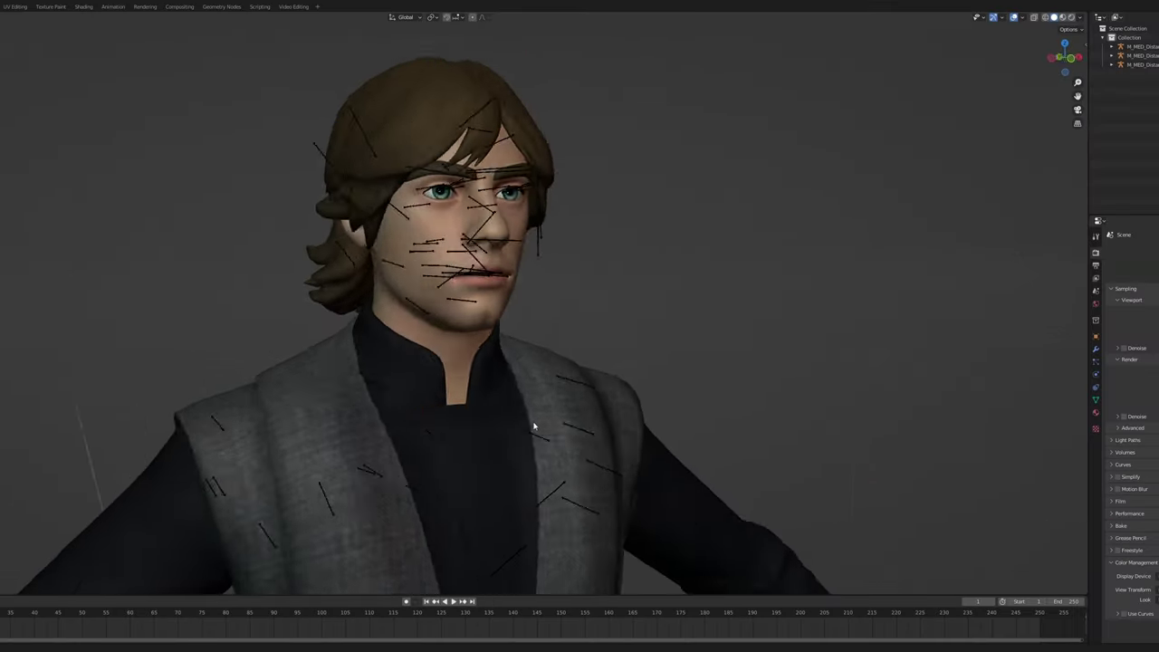
Test-rotate the character's right eye bone to see how the eye moves
middle_click_drag(535, 426, 567, 461)
scroll(583, 334, "up", 4)
scroll(544, 199, "up", 3)
middle_click_drag(543, 118, 501, 189, "shift")
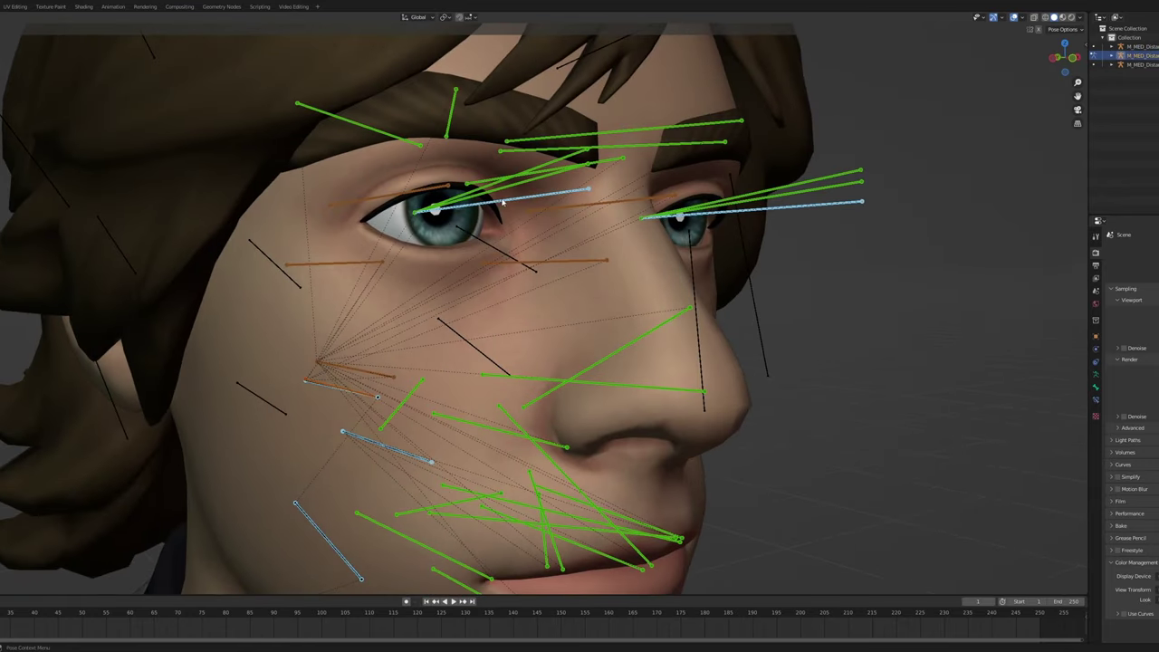
left_click(503, 201)
middle_click_drag(501, 216, 490, 215)
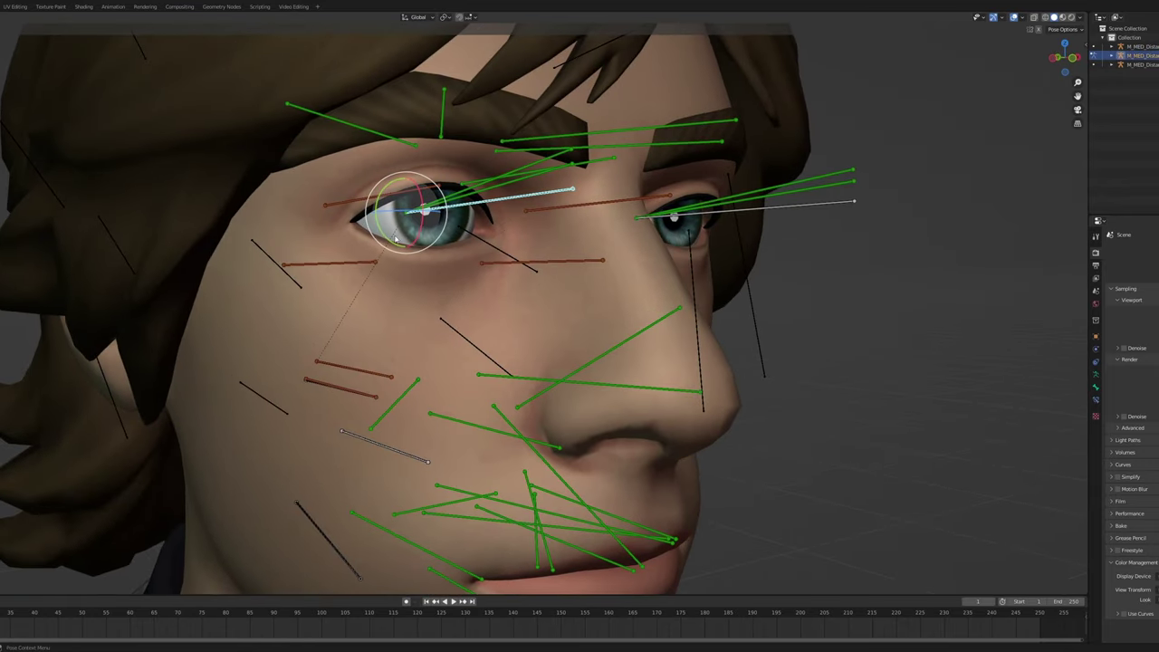
left_click_drag(397, 236, 429, 232)
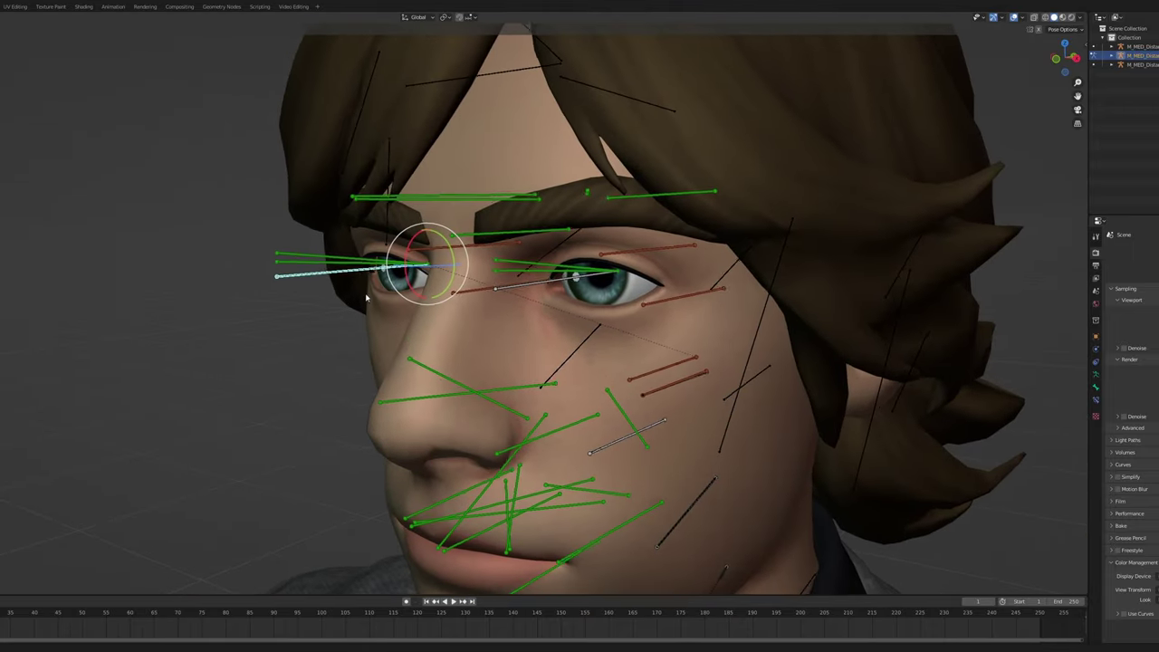
Try rotating an eyelid bone on the character's right eye
scroll(372, 298, "up", 3)
mouse_move(404, 302)
middle_mouse_down()
mouse_move(419, 306)
mouse_move(386, 298)
middle_mouse_up()
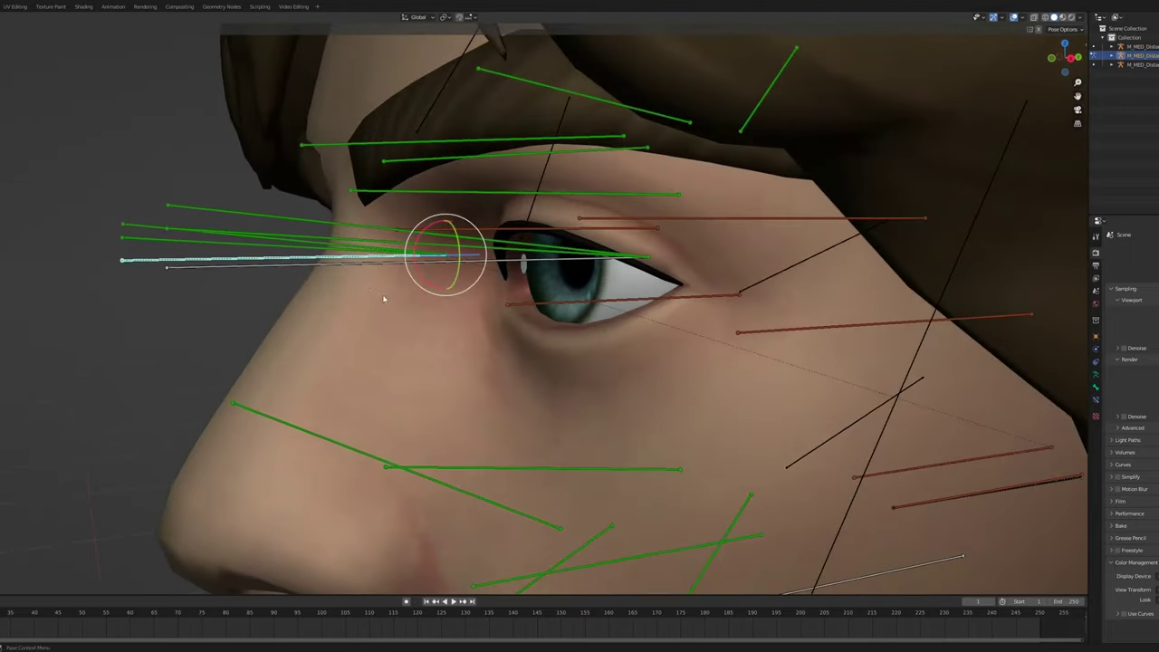
scroll(193, 241, "down", 4)
middle_click_drag(194, 241, 395, 310)
left_click_drag(430, 274, 380, 335)
right_click(379, 336)
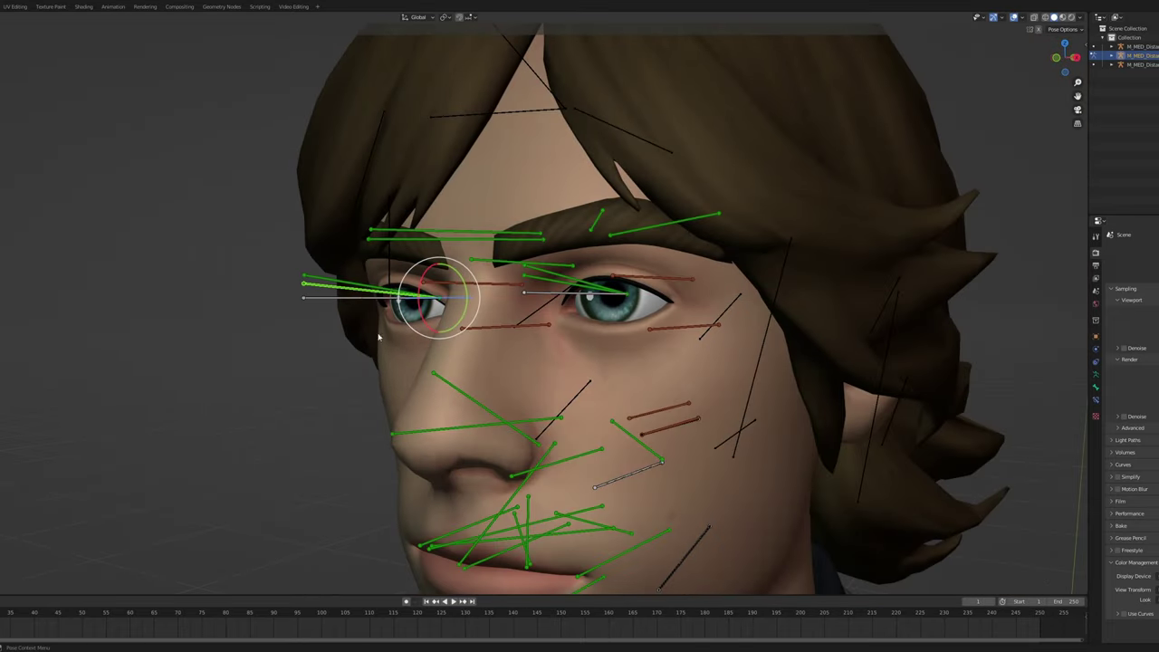
In Edit Mode, move the tail of the selected eyelid bone back to the edge of the eyelid in side view
middle_click_drag(373, 314, 538, 317)
middle_click_drag(749, 305, 598, 308, "shift")
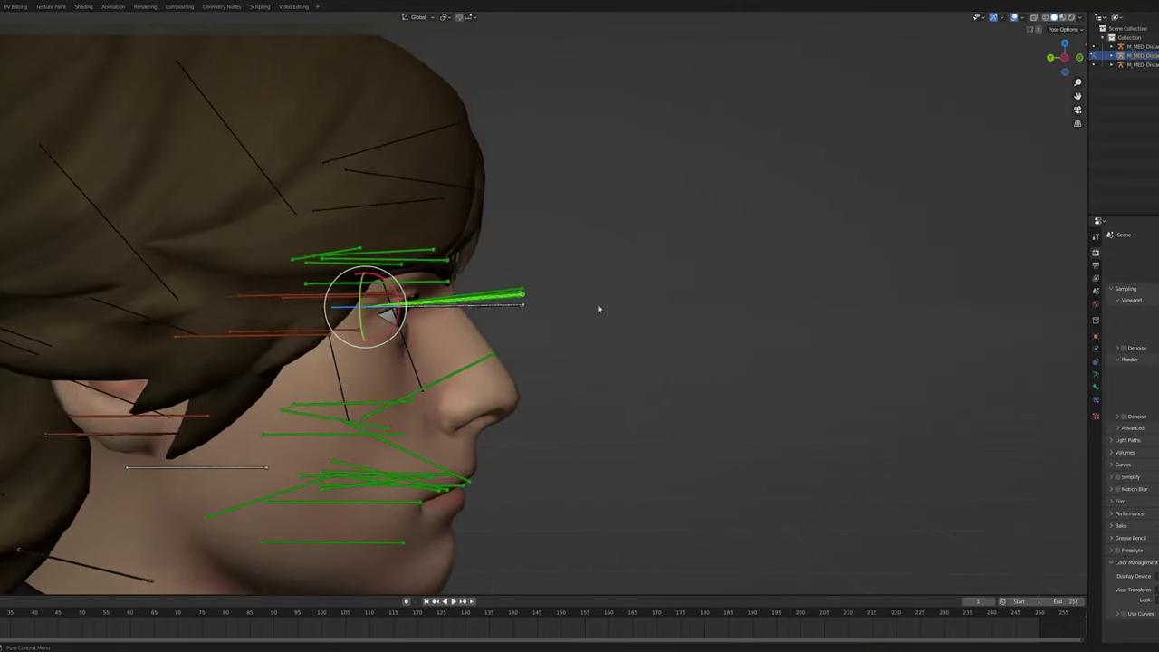
scroll(645, 291, "up", 4)
key("KP_1")
key("KP_3")
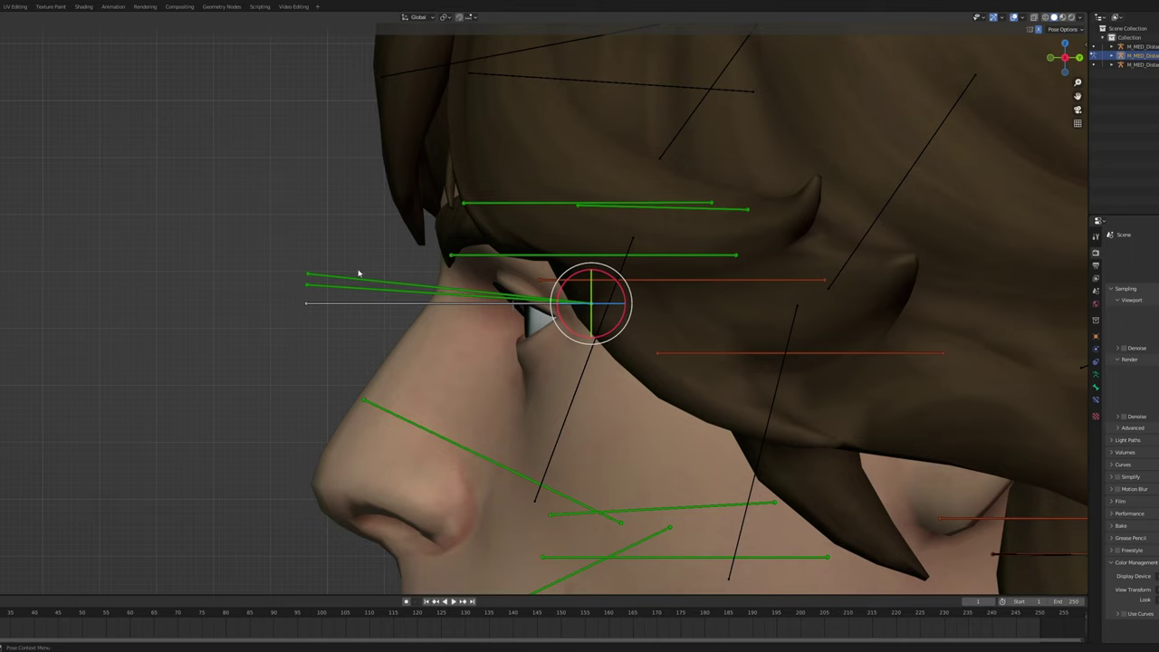
key("Tab")
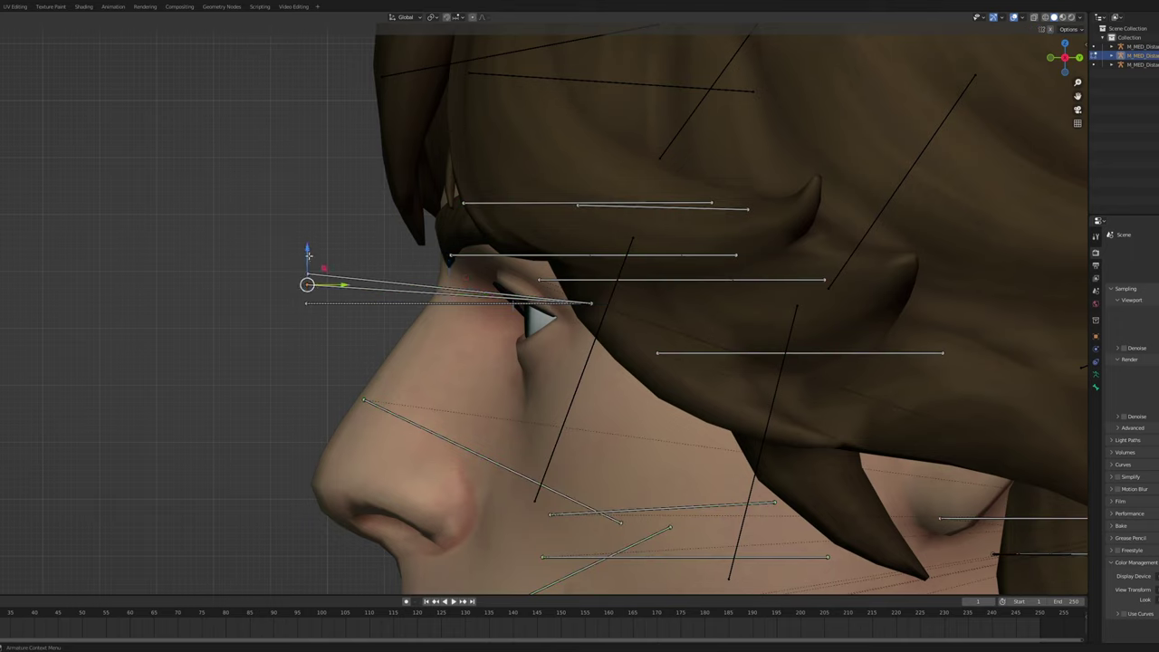
left_click_drag(308, 257, 491, 265)
Symmetrize the lower and upper eyelid bones across to the other eye
middle_click_drag(335, 260, 593, 270)
left_click(607, 315)
right_click(606, 317)
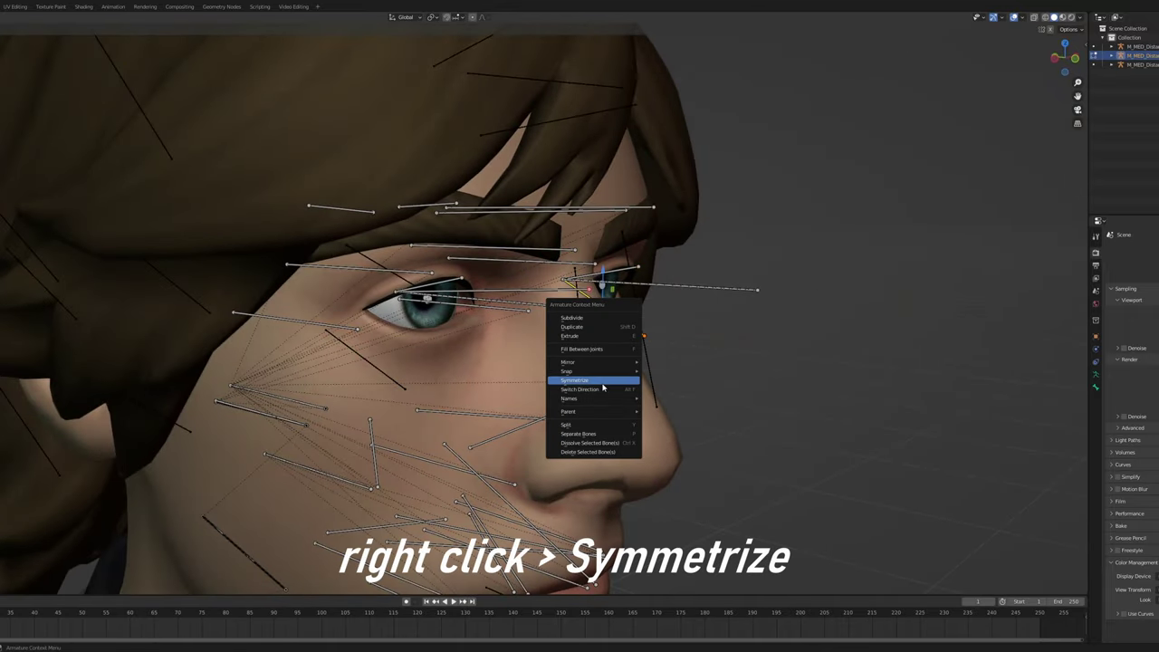
left_click(604, 383)
middle_click_drag(593, 354, 566, 333)
left_click(605, 290)
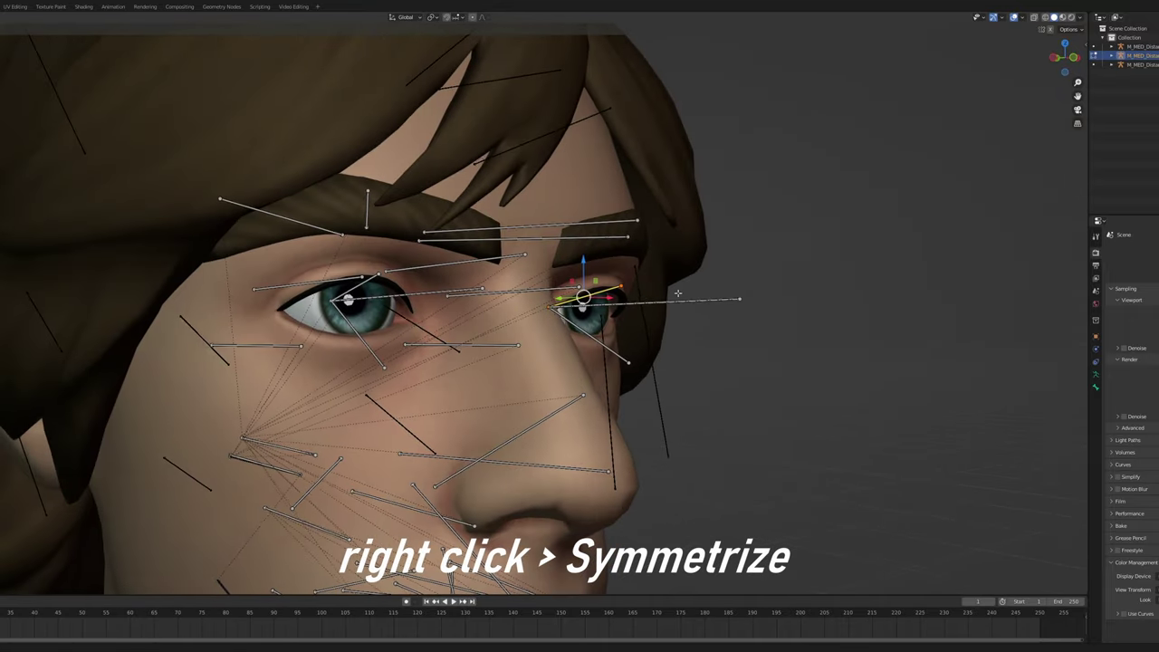
right_click(629, 267)
left_click(626, 266)
Parent the upper and lower eyelid bones of both eyes to the shared face parent bone beside the cheek
middle_click_drag(627, 266, 410, 299)
left_click(464, 297)
left_click(399, 340, "shift")
middle_click_drag(234, 330, 269, 328)
left_click(362, 330, "shift")
left_click(383, 299, "shift")
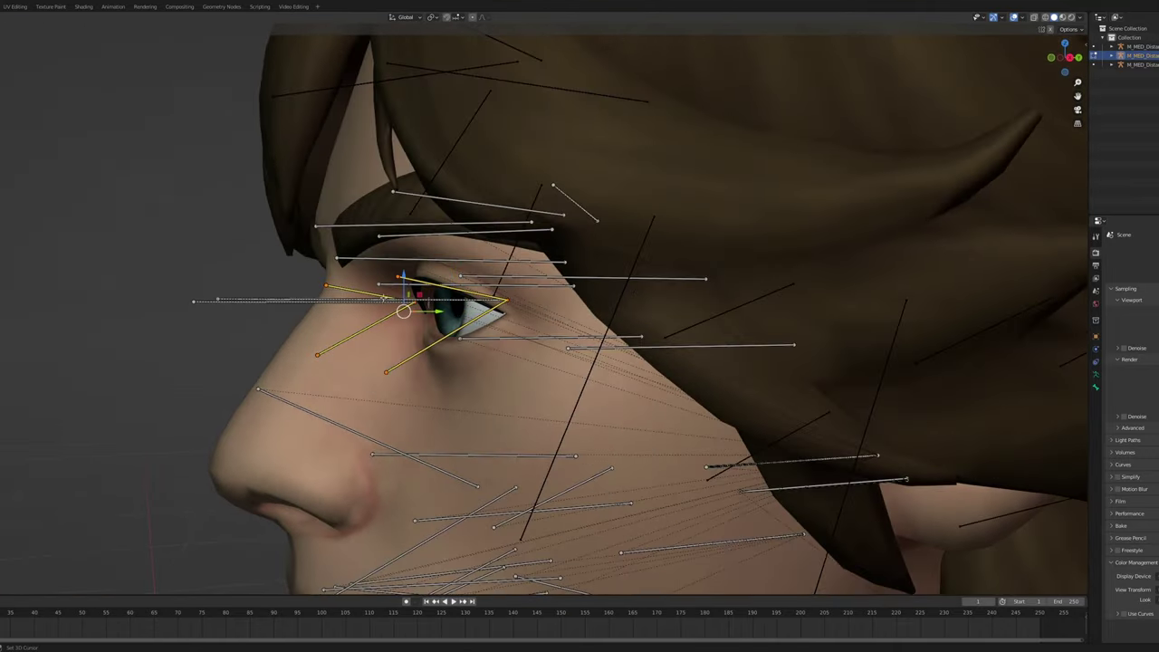
scroll(383, 299, "down", 5)
middle_click_drag(524, 359, 577, 369)
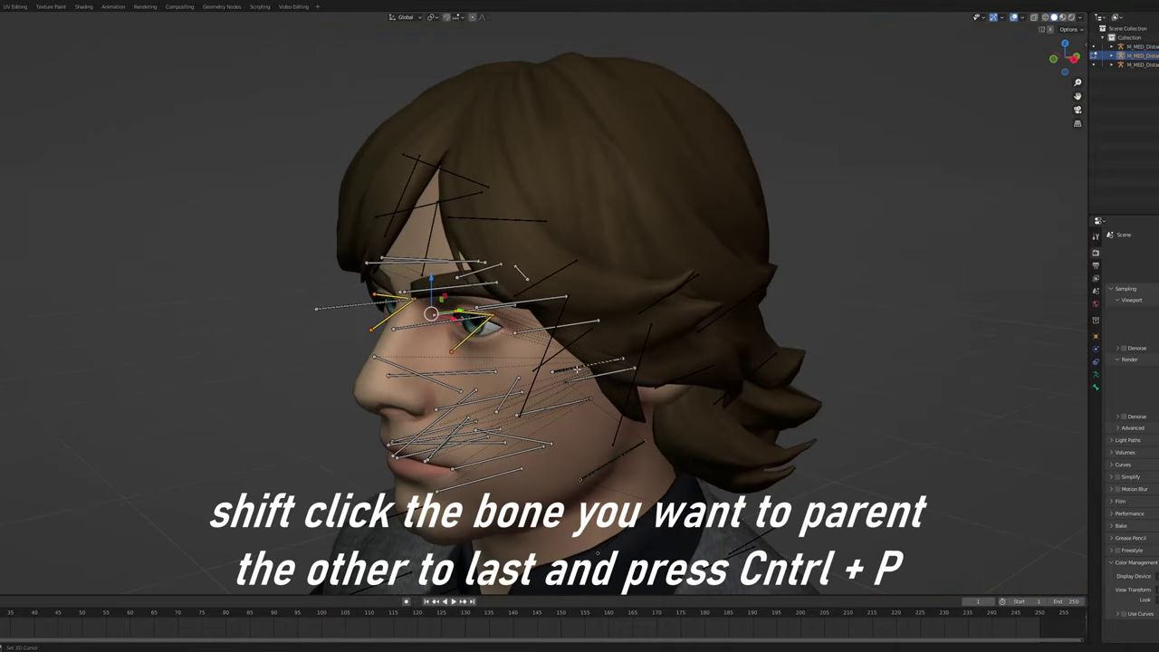
key("ctrl+p")
left_click(638, 355)
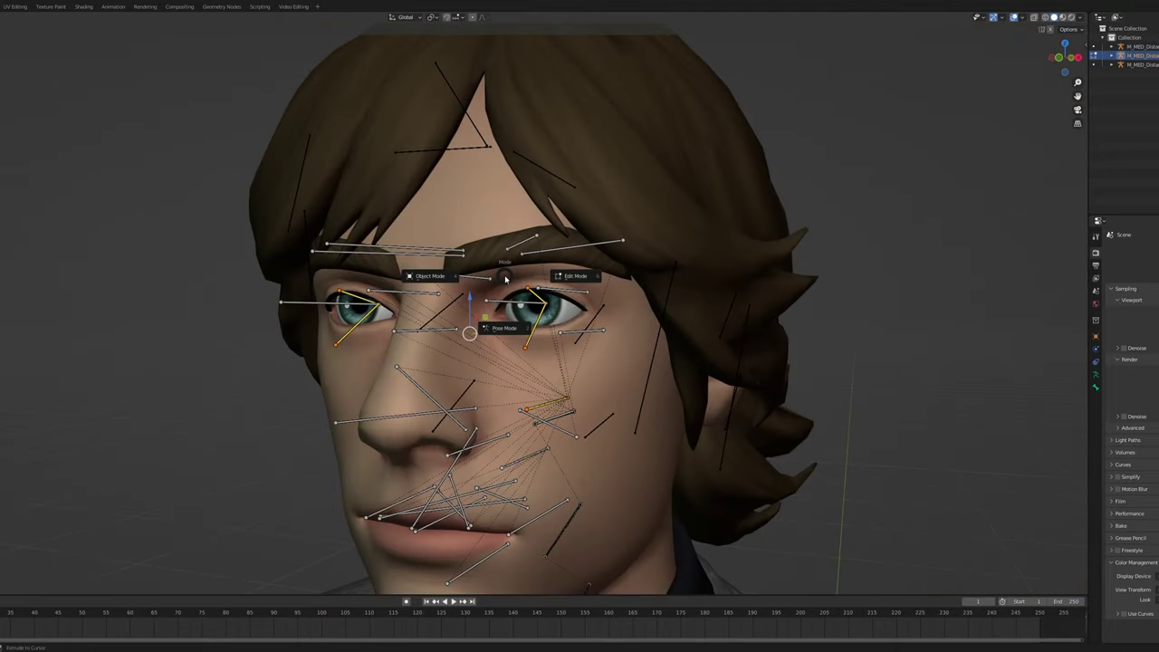
Test-rotate the left eye bone in Pose Mode and toggle X-axis mirroring
key("ctrl+Tab")
left_click(484, 307)
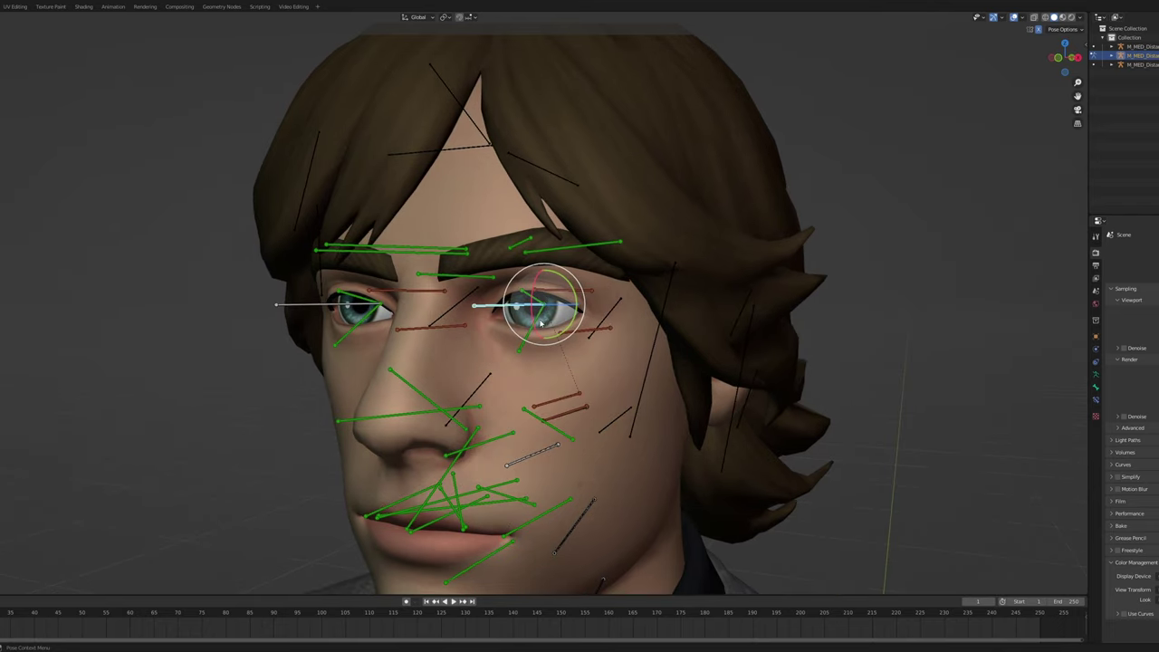
mouse_move(536, 315)
left_mouse_down()
mouse_move(544, 267)
mouse_move(516, 313)
mouse_move(536, 264)
mouse_move(536, 320)
mouse_move(525, 317)
mouse_move(536, 317)
left_mouse_up()
right_click(536, 317)
left_click(1041, 30)
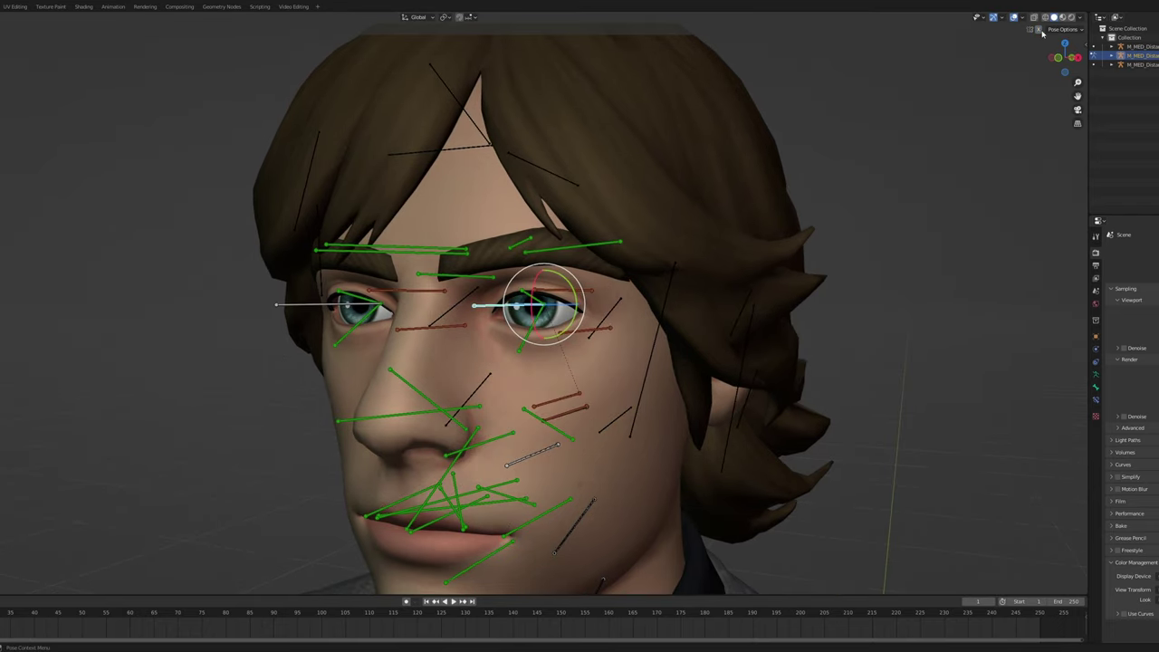
Switch the head armature back to Edit Mode and select the bone joint on the bridge of the nose
middle_click_drag(410, 395, 529, 389)
key("Tab")
key("KP_1")
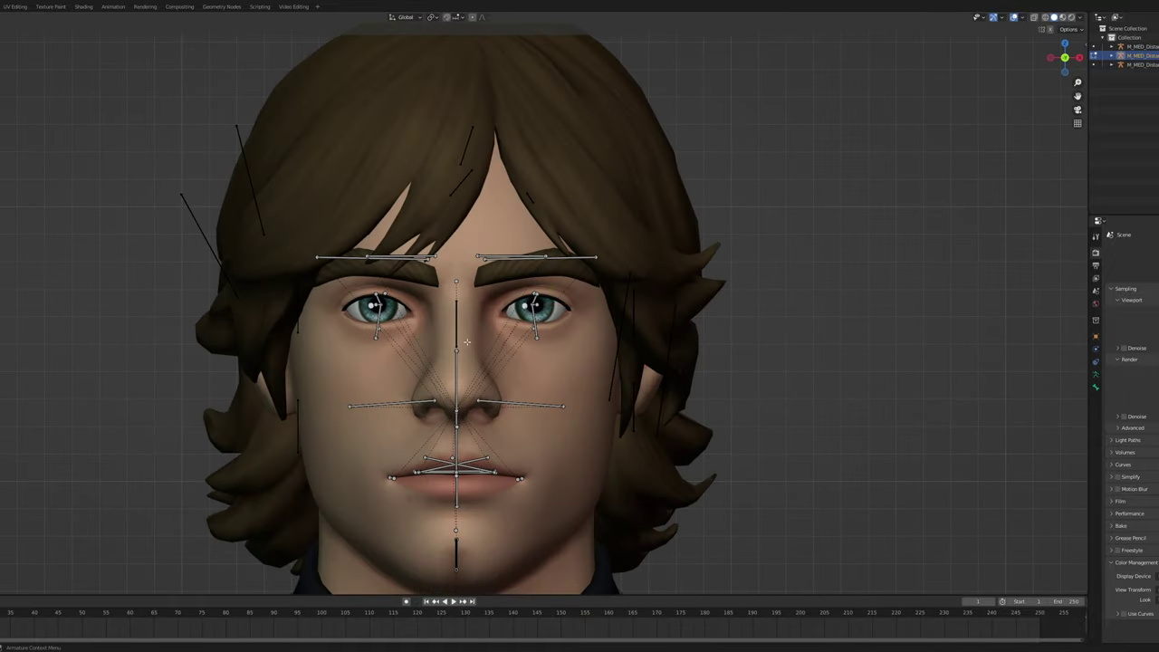
left_click(457, 351)
middle_click_drag(475, 352, 442, 367)
scroll(621, 357, "up", 1)
middle_click_drag(442, 367, 580, 356, "shift")
key("KP_1")
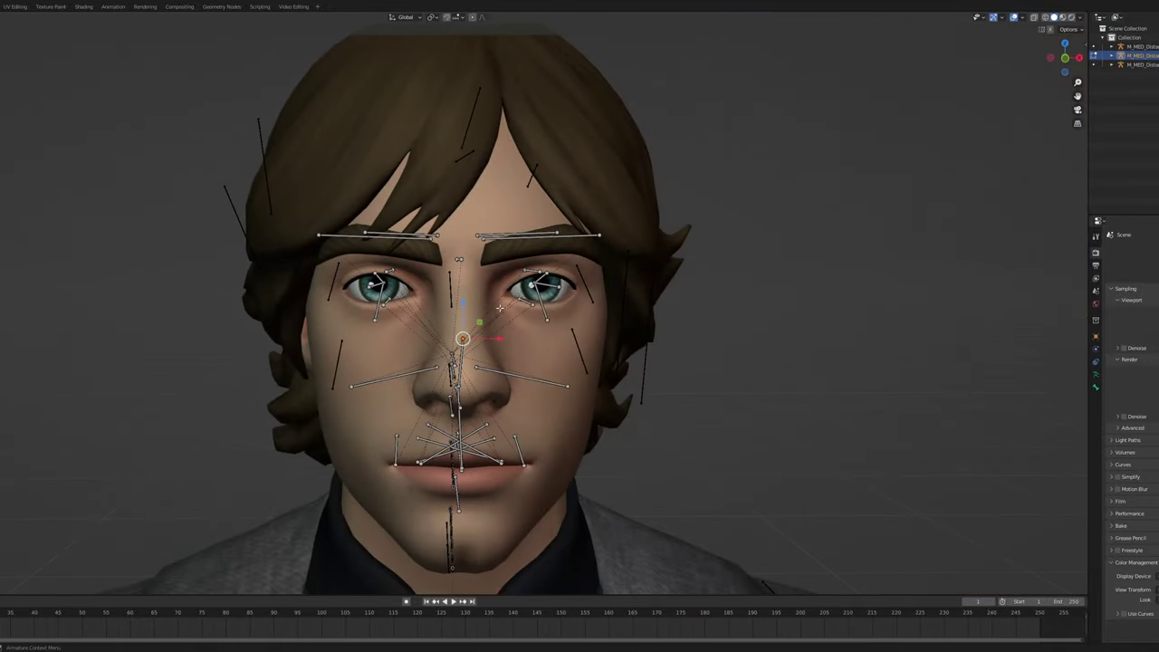
key("KP_1")
middle_click_drag(516, 330, 491, 324)
Extrude a new bone about 0.04 m straight forward along Y from the joint between the eyebrows
left_click(483, 263)
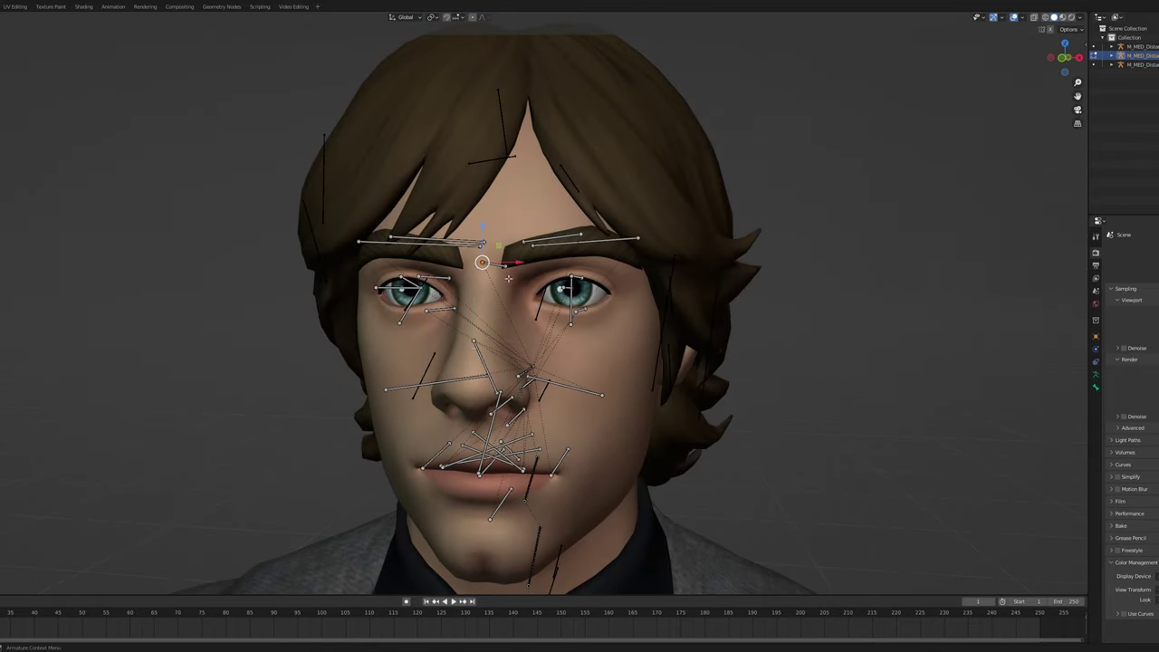
middle_click_drag(501, 277, 508, 259)
key("KP_1")
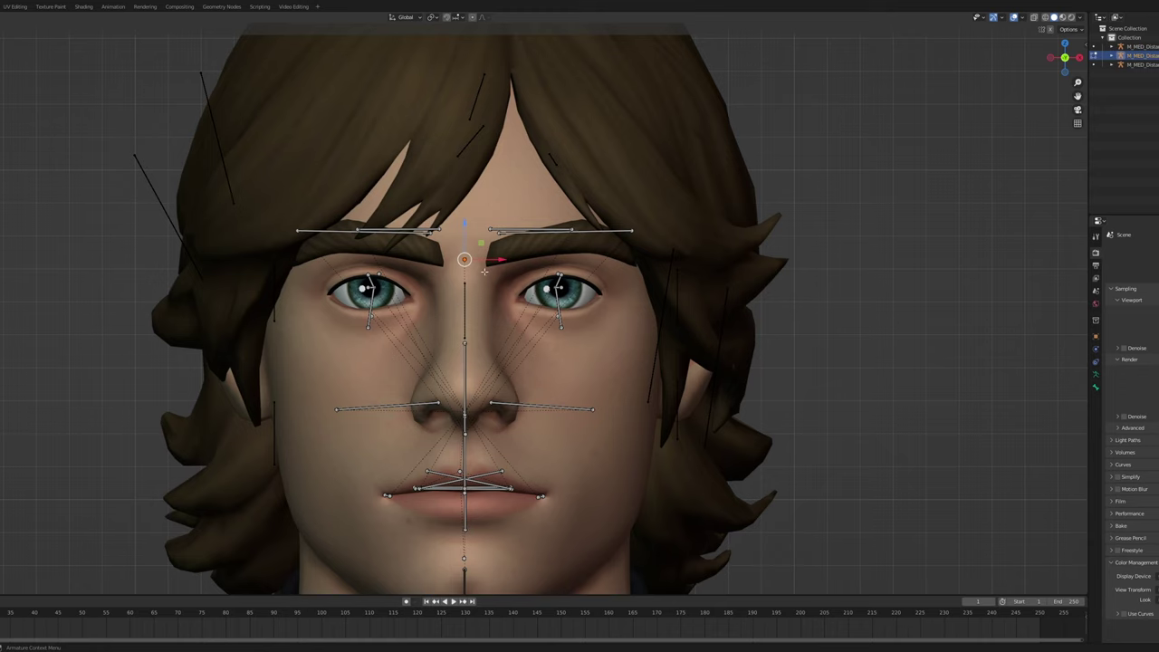
middle_click_drag(529, 240, 459, 294)
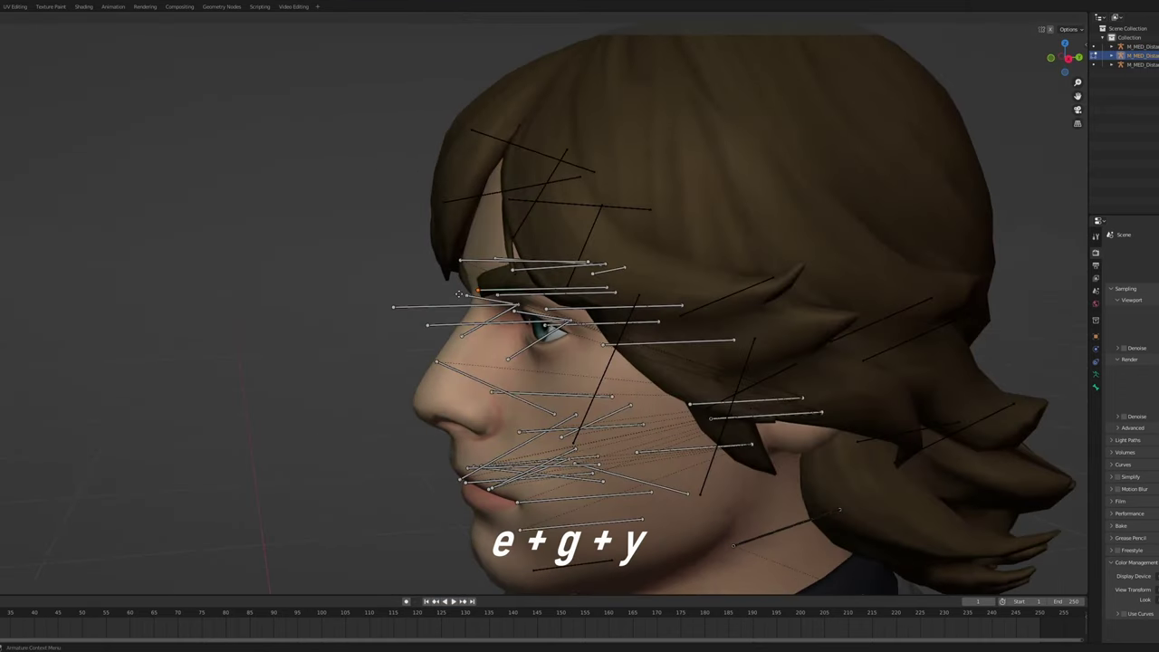
key("e")
key("g")
key("y")
left_click(353, 294)
left_click(424, 291)
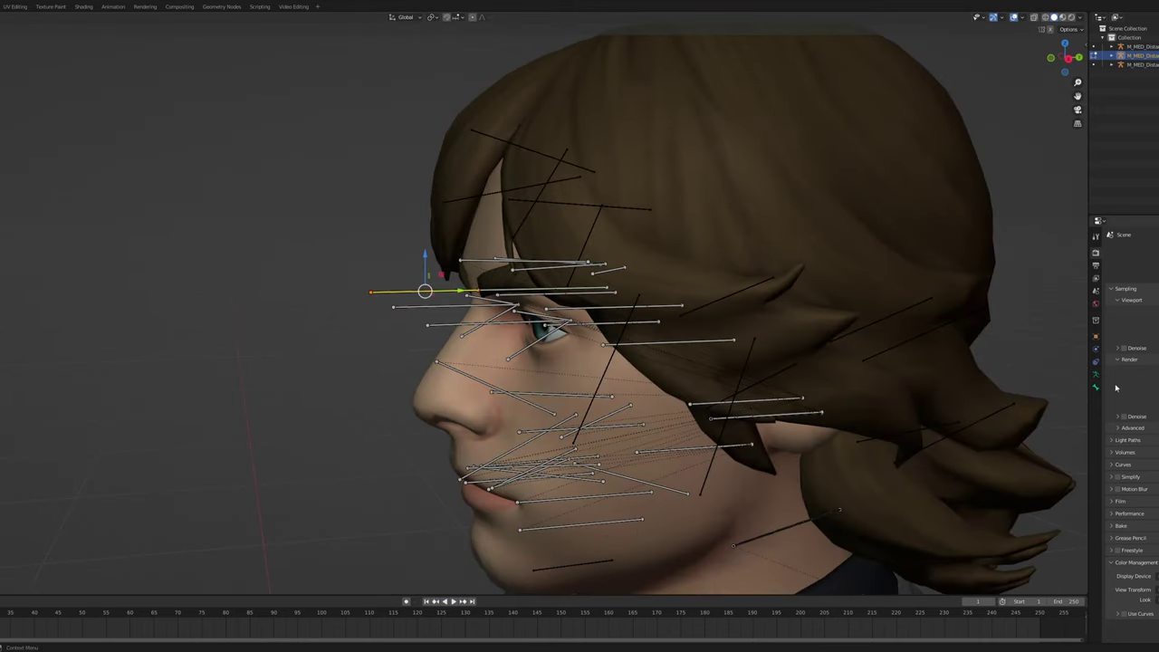
Set the parent of the newly extruded brow bone to root
left_click(1037, 387)
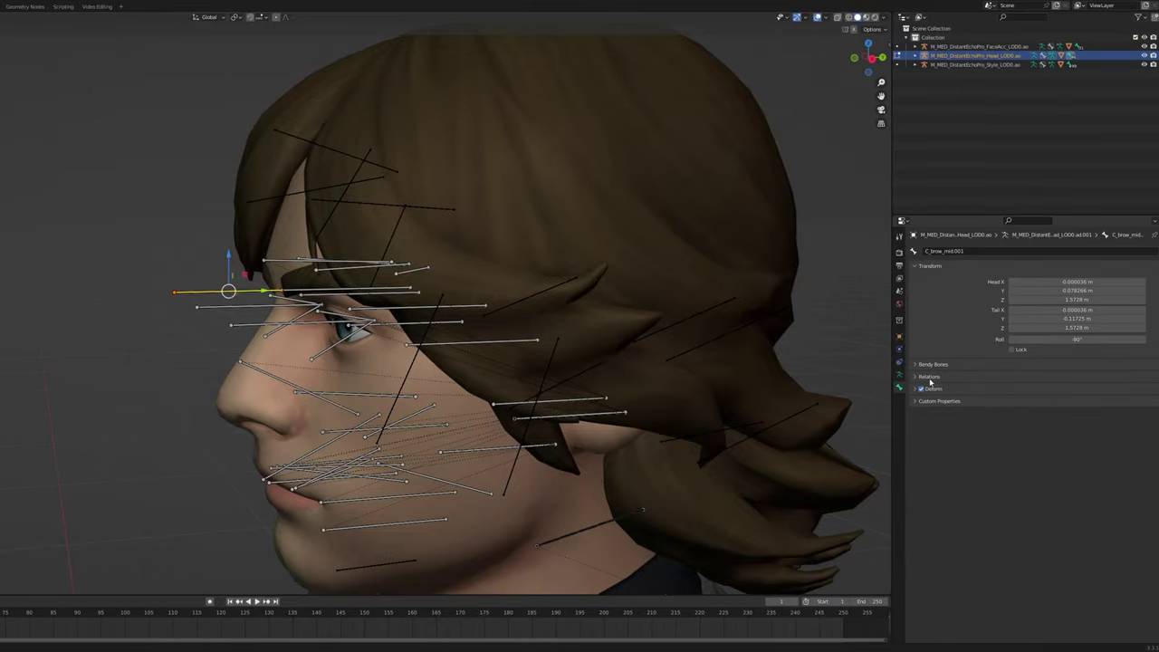
left_click(930, 377)
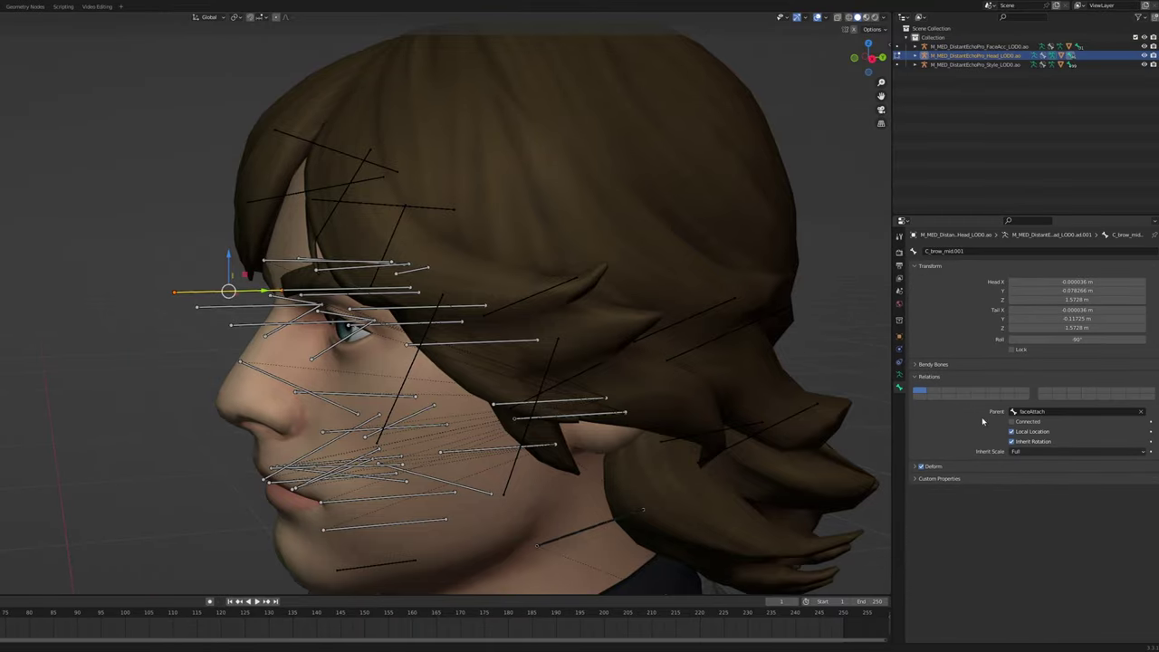
left_click(1042, 412)
type("root")
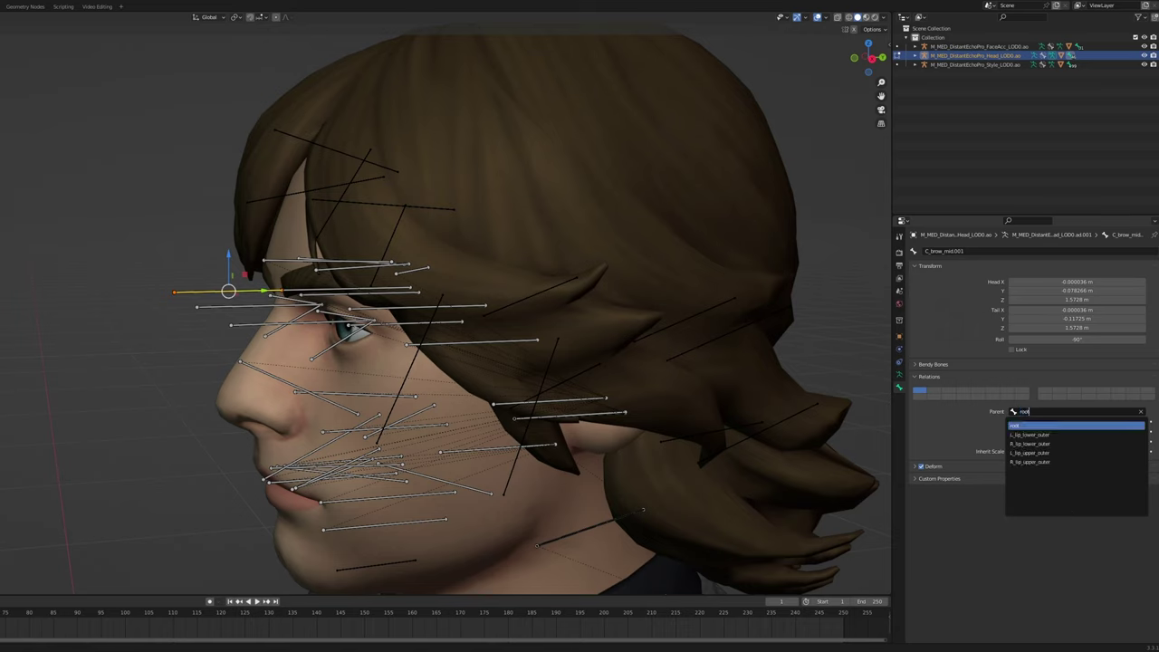
key("Return")
Rename the extruded brow bone to follow_eye
left_click(950, 252)
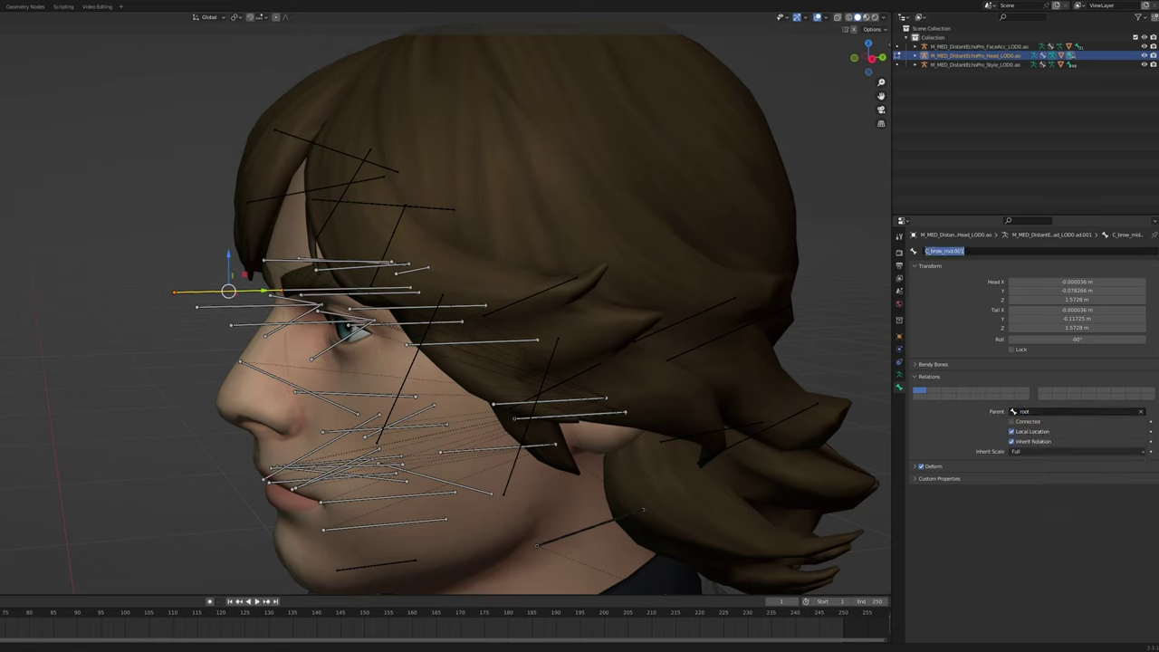
type("b")
type("ollow_eye")
key("Return")
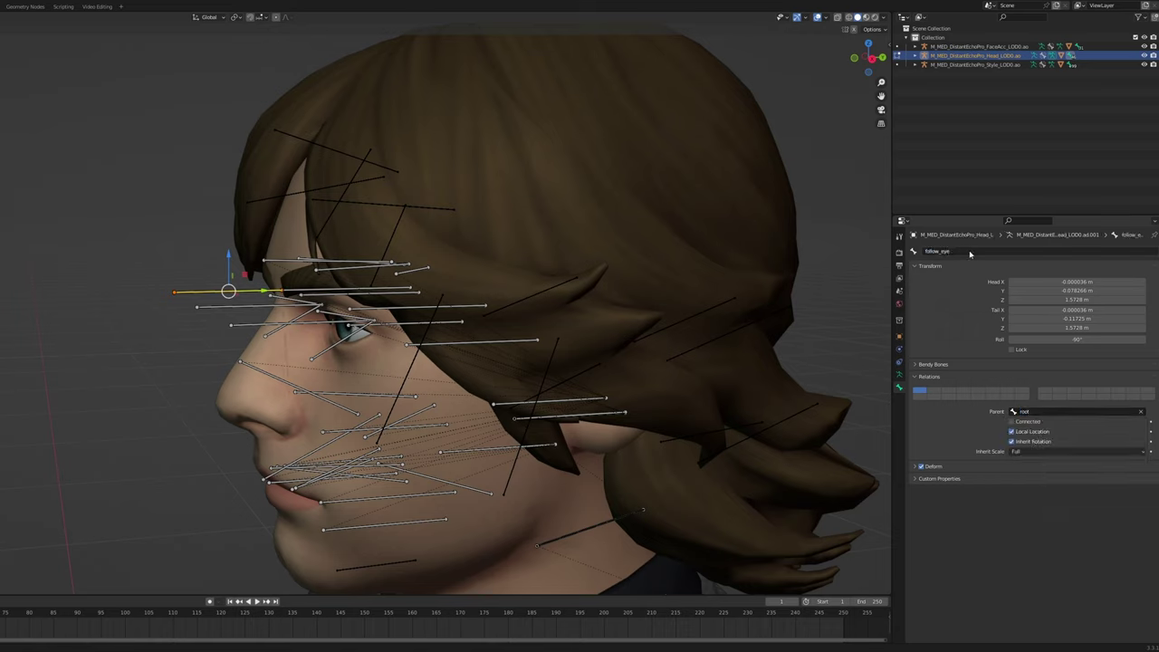
Move the follow_eye bone along Y until it sits well in front of the face, and select it in Pose Mode
middle_click_drag(438, 328, 423, 356)
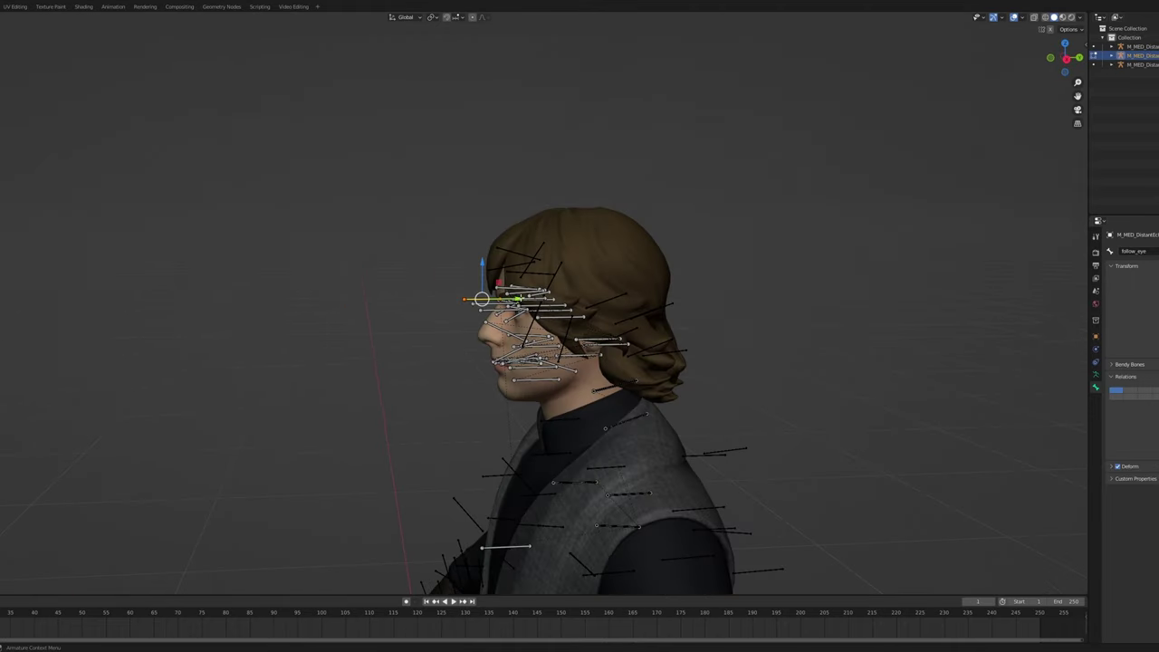
left_click_drag(515, 300, 49, 315)
left_click_drag(722, 280, 551, 277)
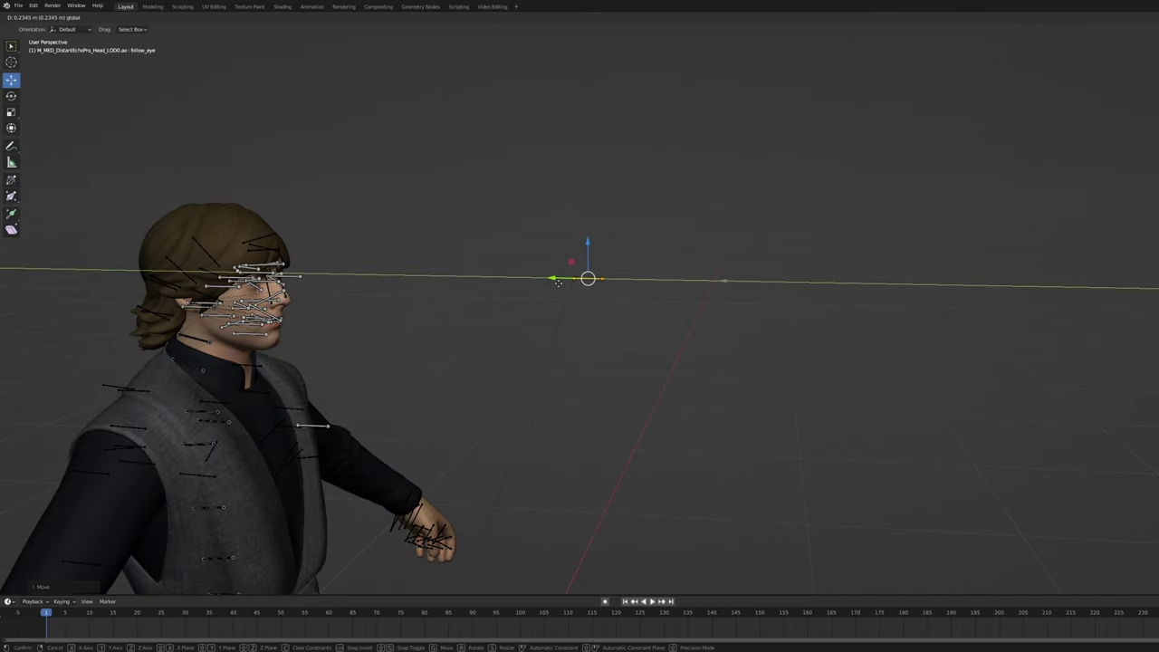
middle_click_drag(551, 277, 598, 277)
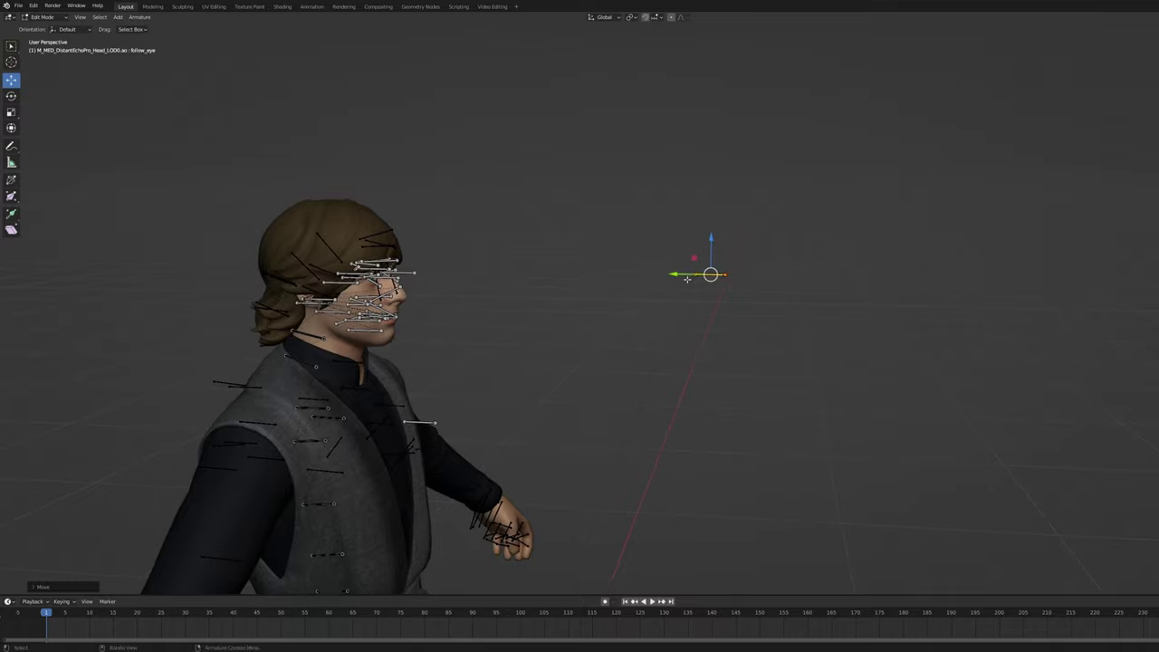
key("ctrl+Tab")
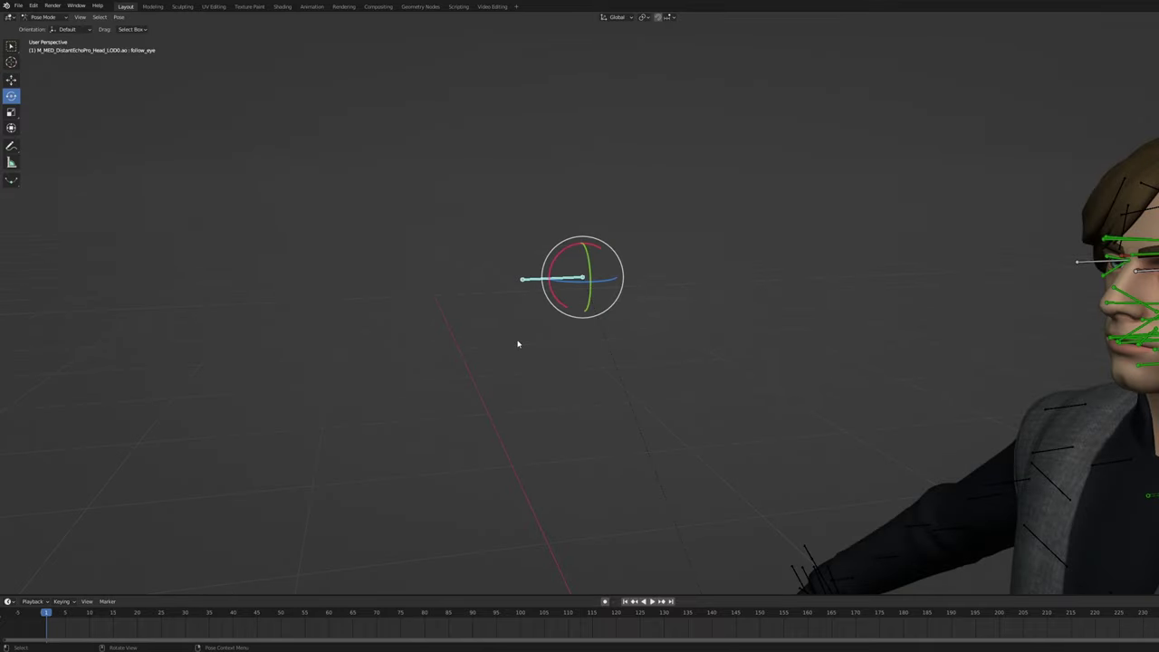
left_click(613, 317)
left_click(580, 279)
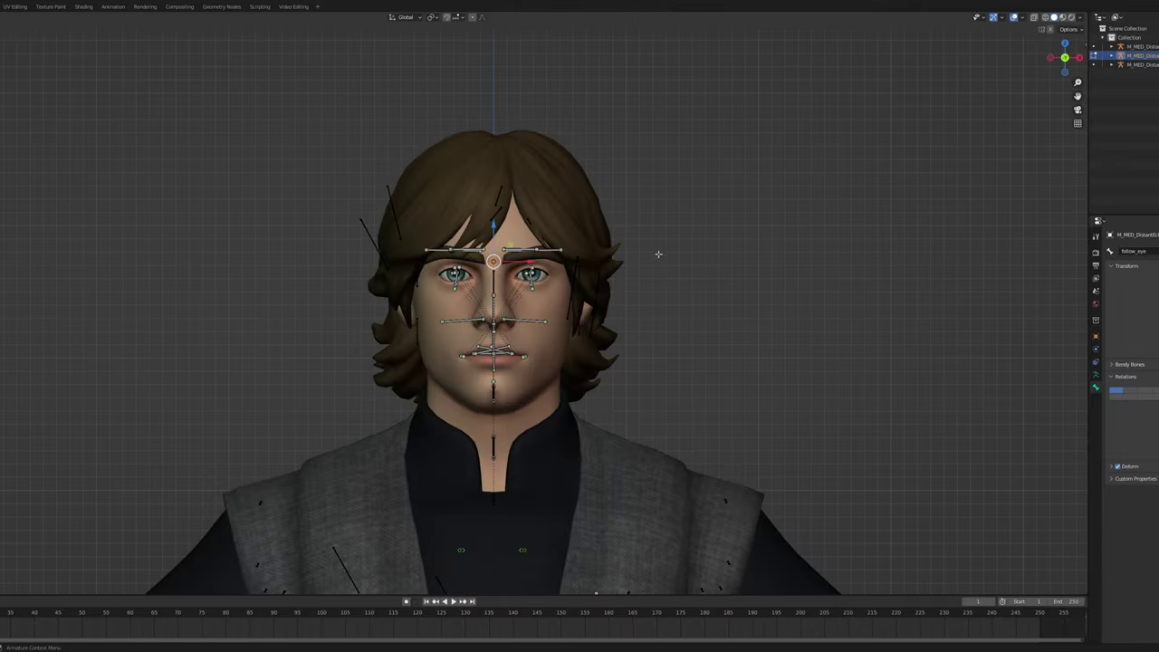
Lower the follow_eye bone to the height of the eyes in front view
scroll(616, 279, "up", 5)
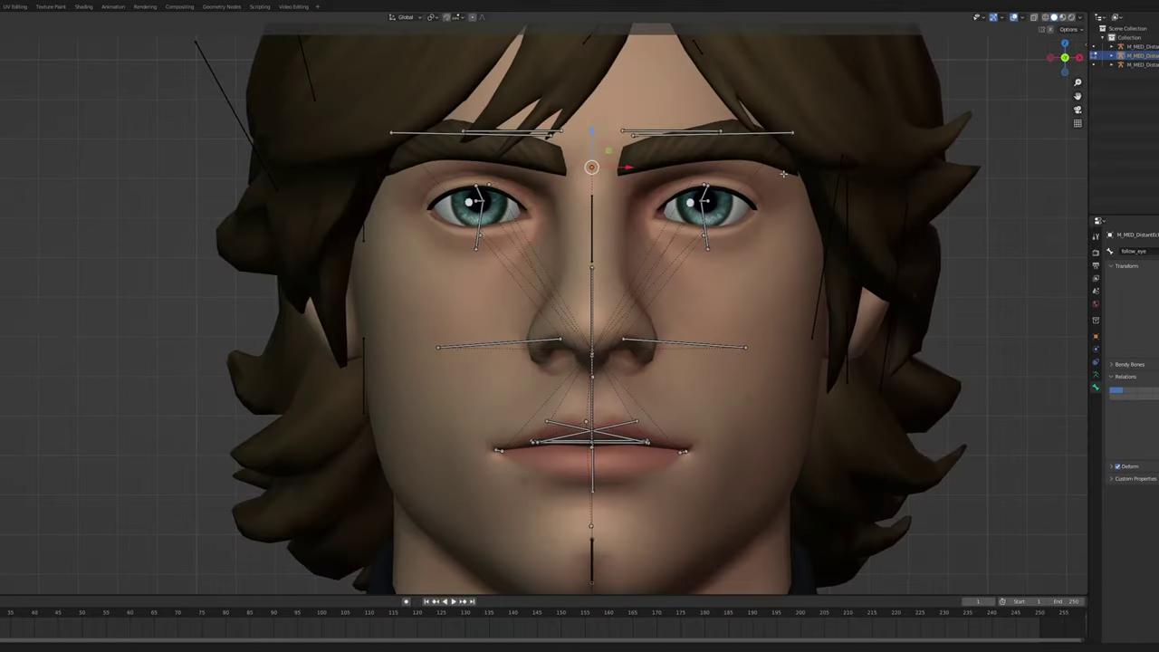
scroll(616, 279, "up", 2)
middle_click_drag(436, 224, 448, 248, "shift")
left_click_drag(428, 232, 432, 287)
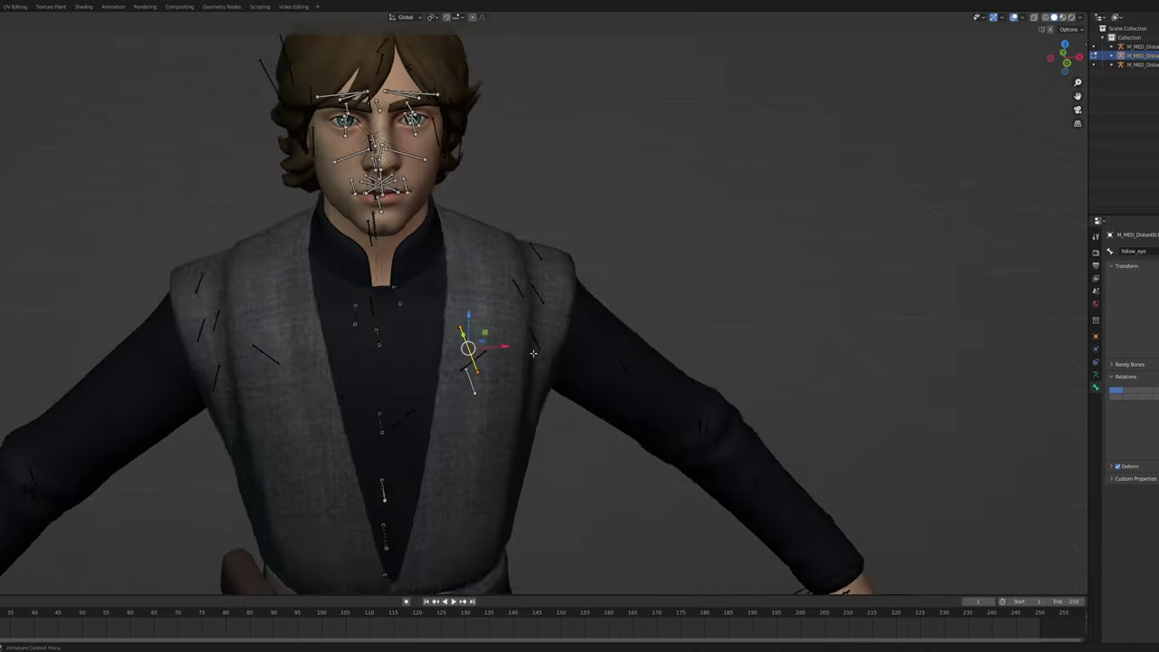
Place a scaled-down duplicate of the follow_eye bone beside the original along X and rename it follow_eye_r
middle_click_drag(537, 351, 522, 350)
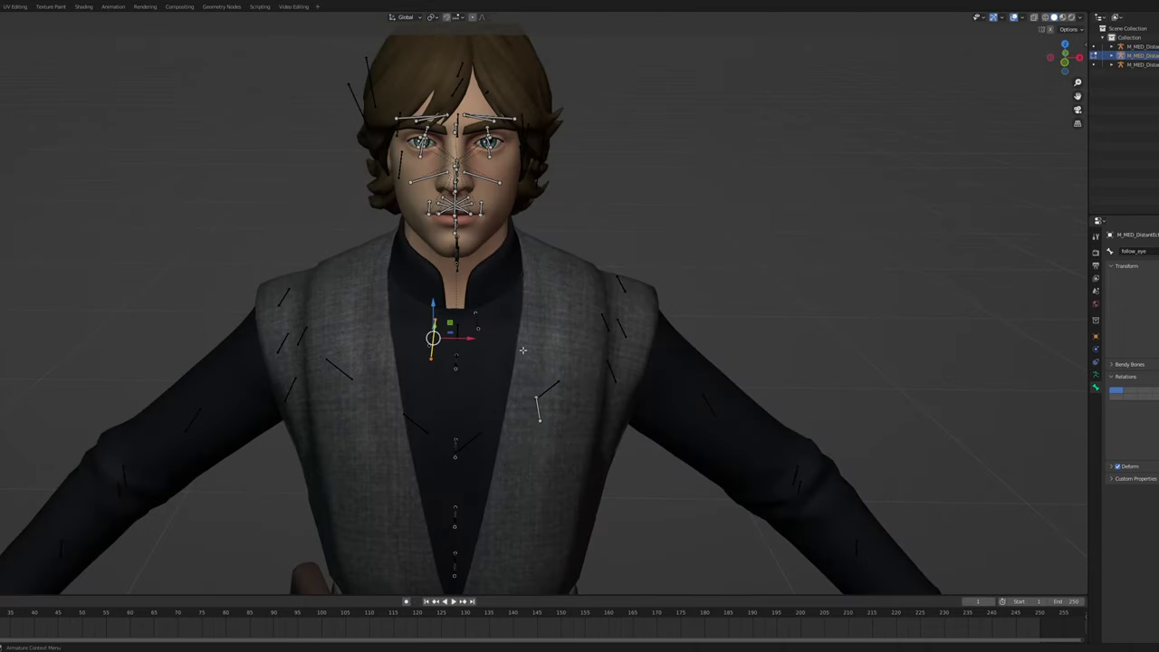
left_click_drag(478, 341, 451, 340)
key("s")
double_click(932, 252)
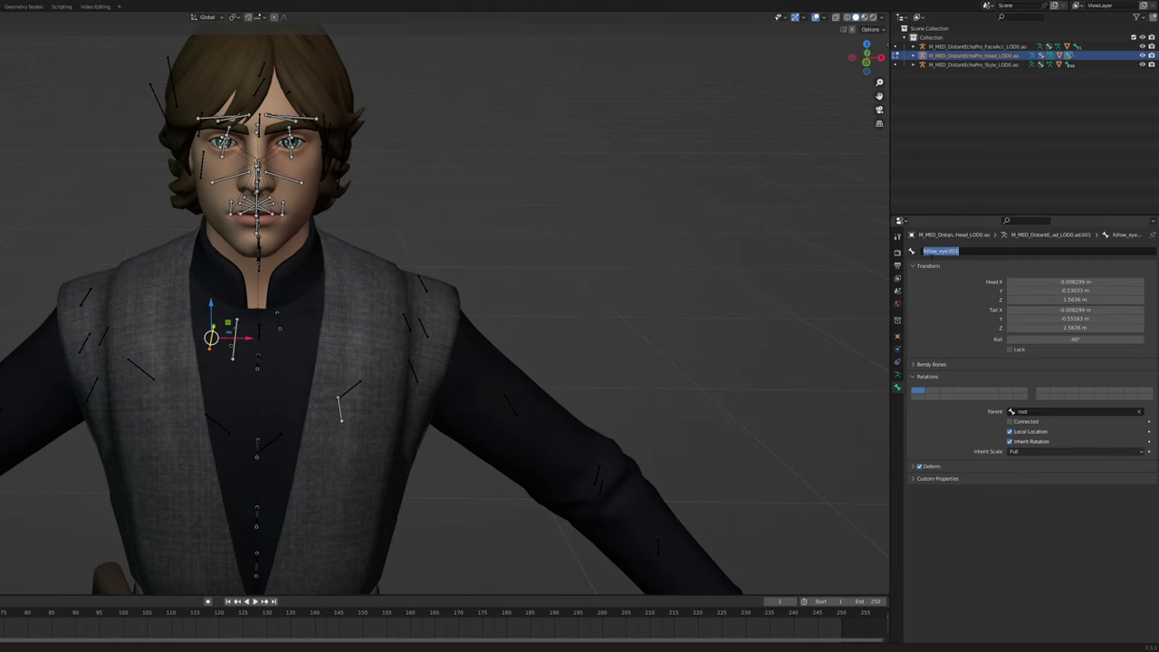
left_click(982, 251)
type("_r")
key("Return")
Parent the follow_eye_r bone to the follow_eye bone with Keep Offset
middle_click_drag(412, 270, 479, 281)
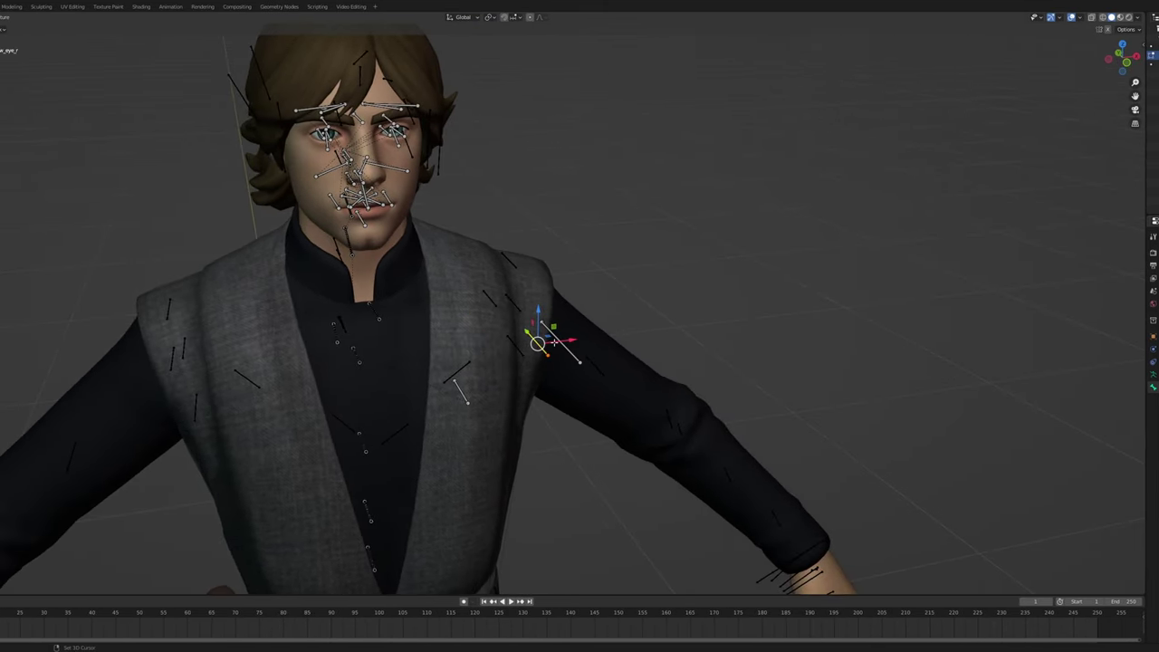
left_click(310, 347, "shift")
key("ctrl+p")
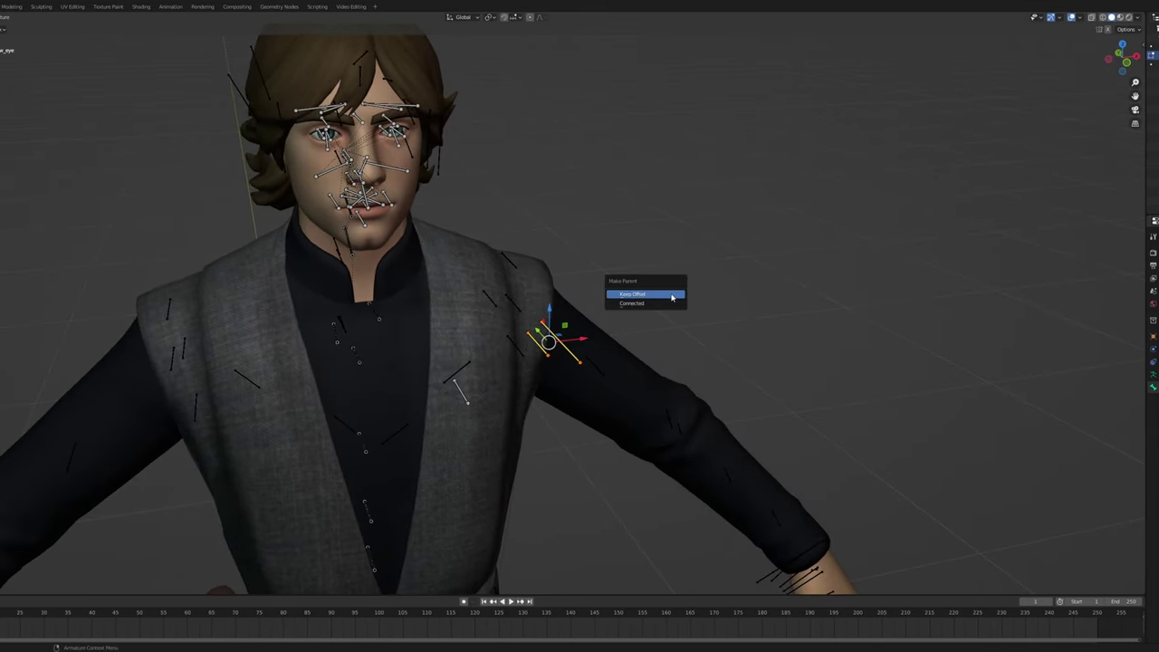
left_click(672, 296)
left_click(655, 340)
left_click(533, 343)
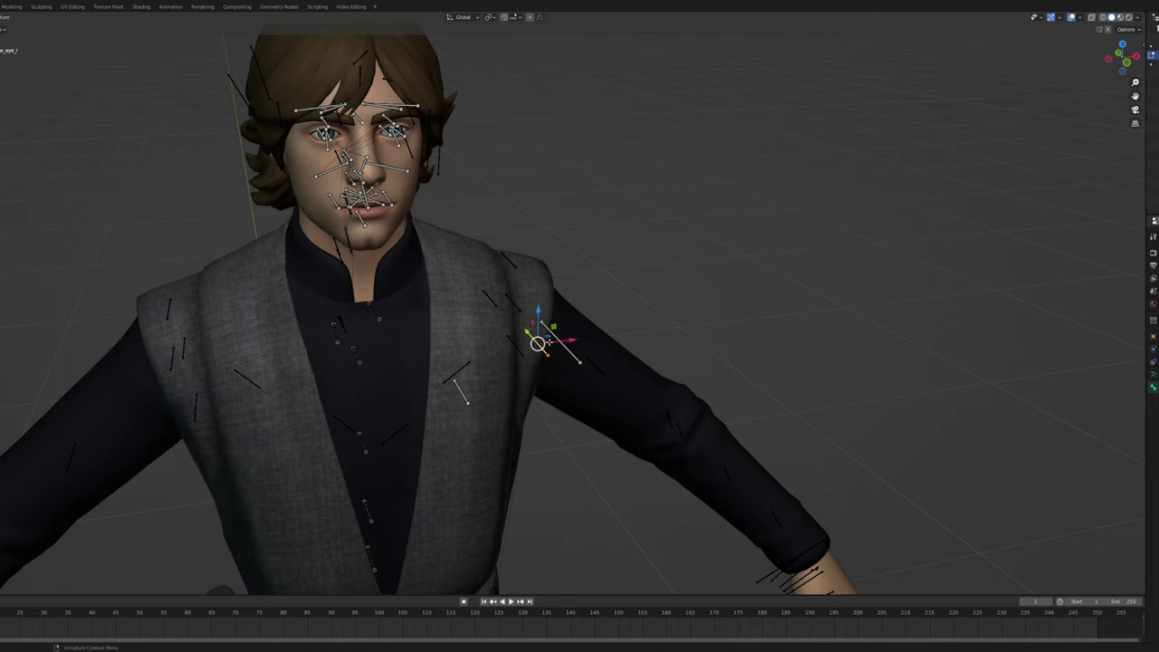
left_click(562, 341, "shift")
left_click(767, 290)
Duplicate follow_eye_r to the other side of follow_eye as follow_eye_l, and switch the armature to Pose Mode
left_click(537, 343)
middle_click_drag(580, 309, 362, 208)
right_click(478, 298)
left_click(478, 298)
scroll(398, 300, "down", 3)
key("ctrl+Tab")
Add a Track To constraint to the R_eye bone with follow_eye_r as its target
middle_click_drag(706, 318, 489, 293)
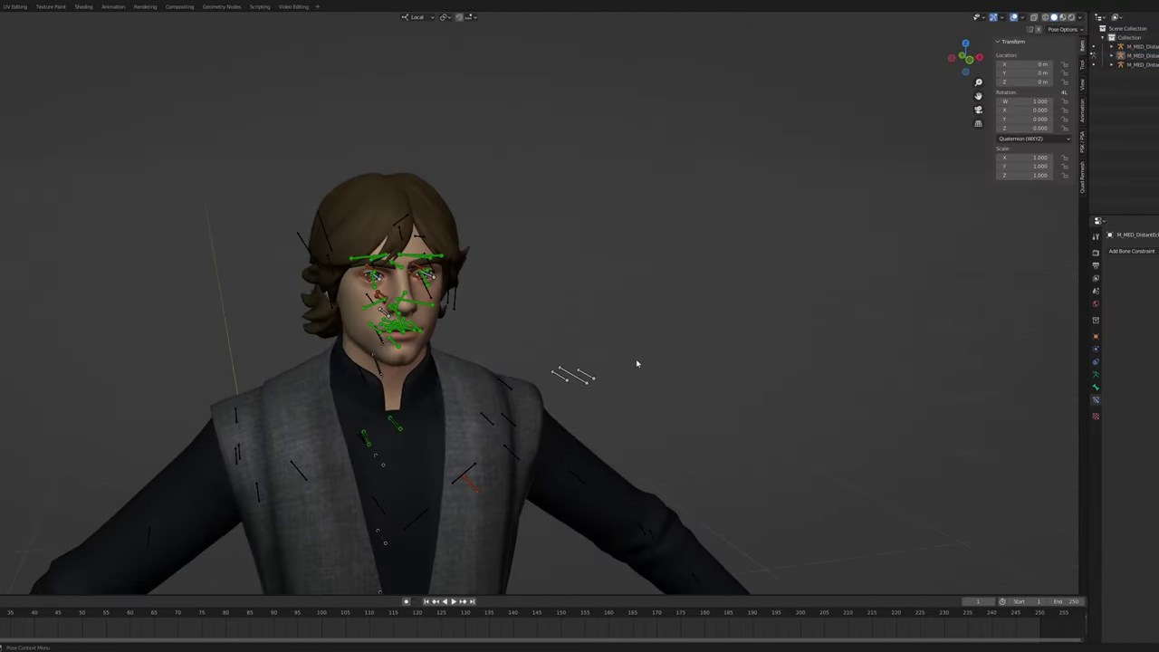
scroll(599, 393, "up", 3)
left_click(675, 373)
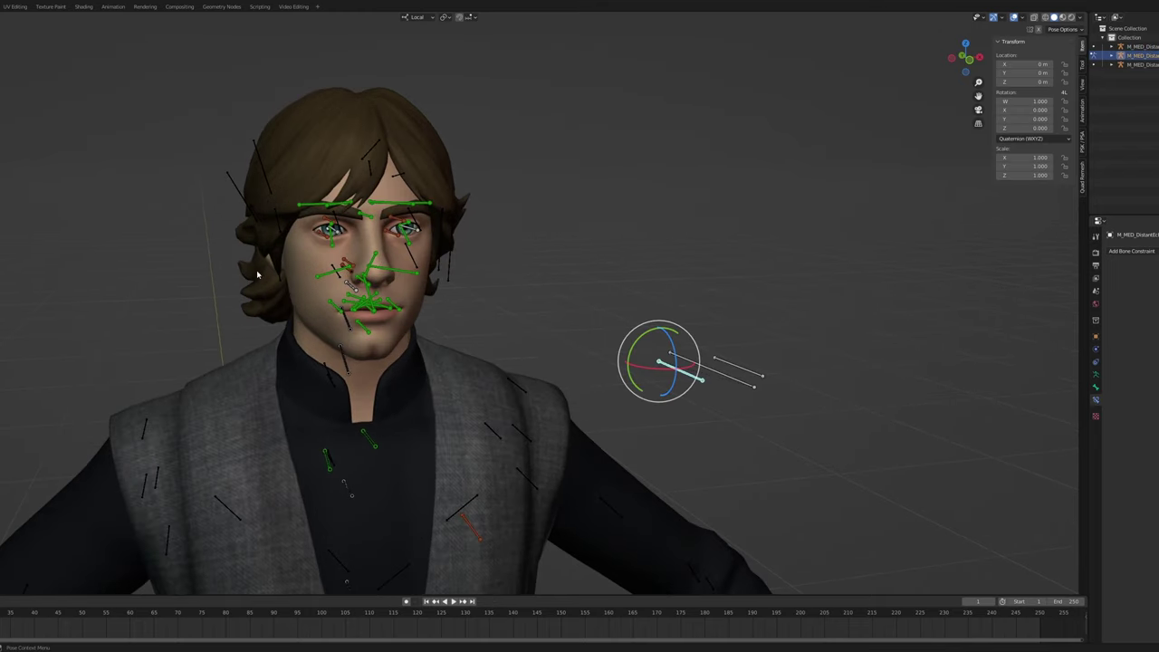
scroll(272, 191, "up", 3)
left_click(257, 174)
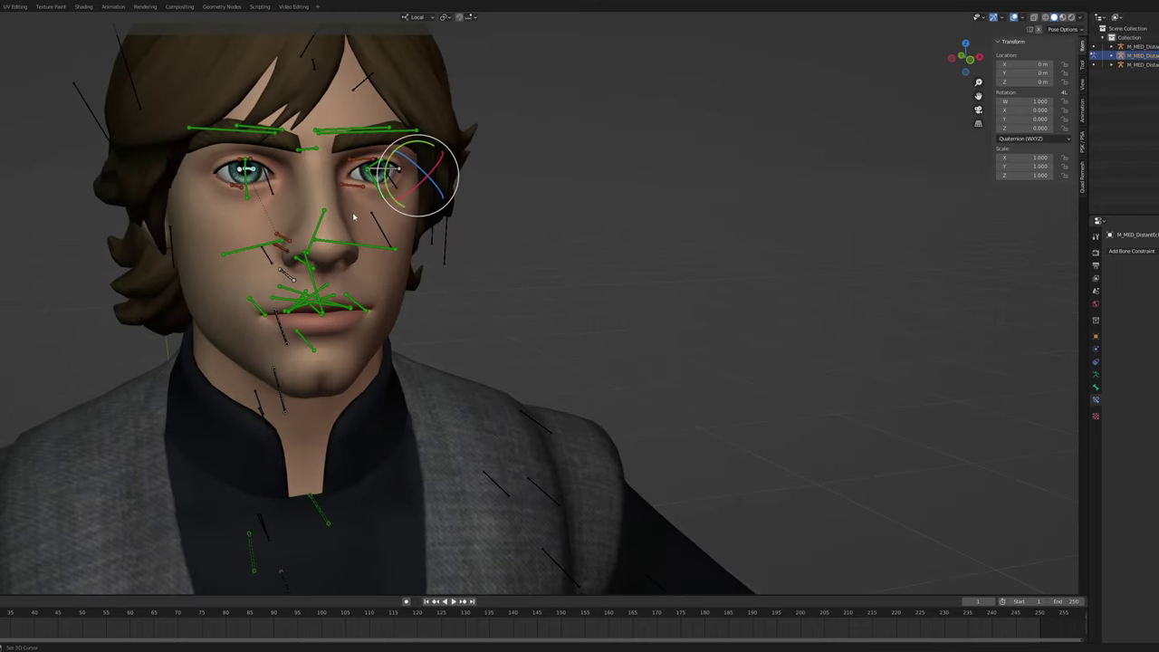
scroll(354, 216, "down", 2)
key("ctrl+shift+c")
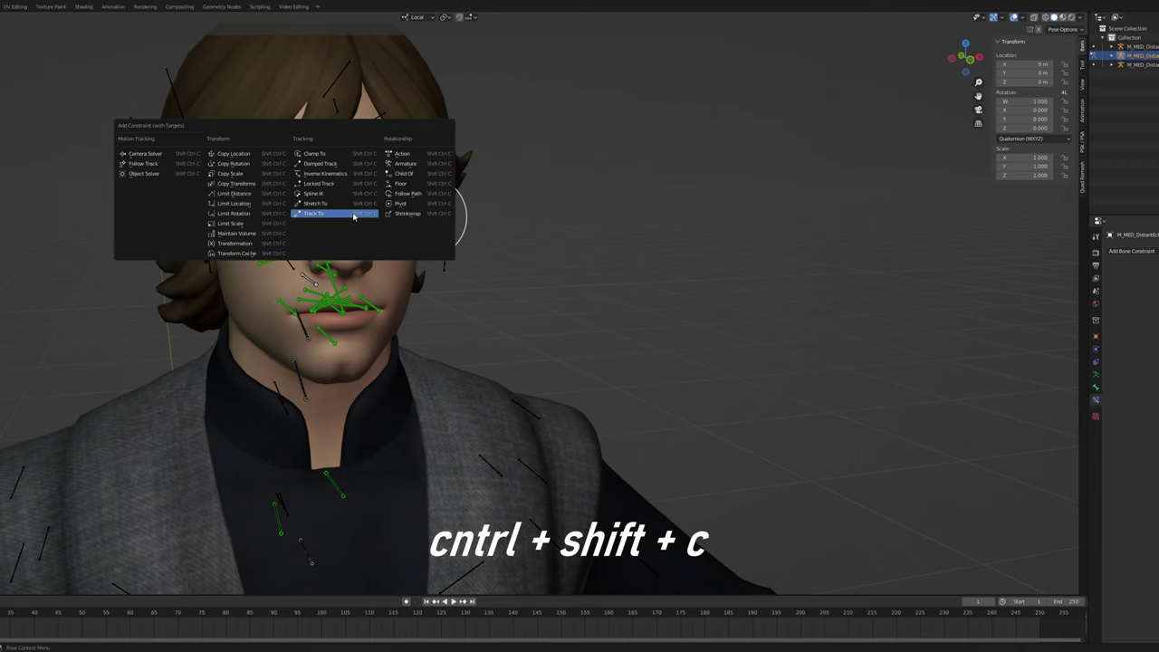
left_click(355, 215)
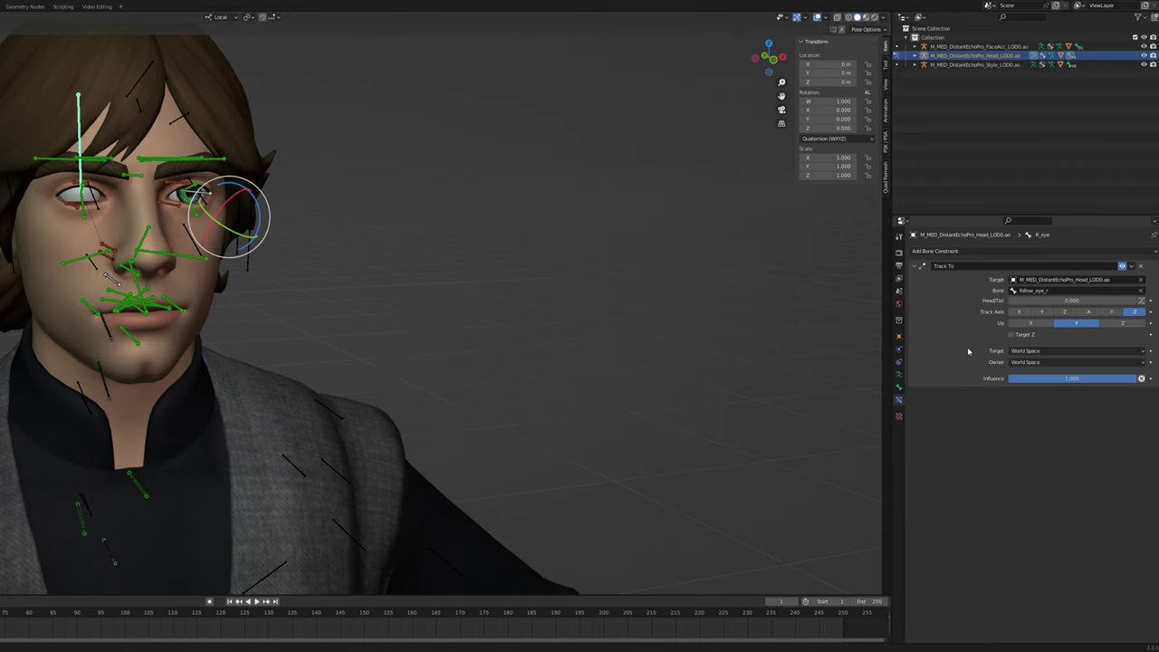
Set both the Target and Owner spaces of R_eye's Track To constraint to Pose Space
left_click(1021, 351)
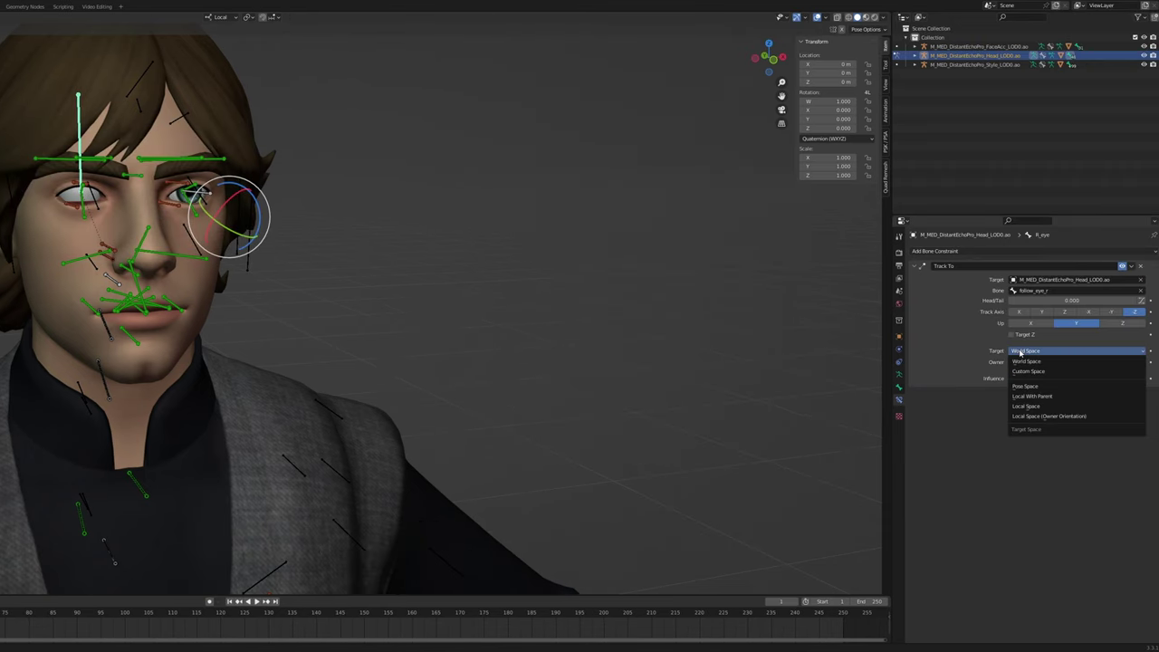
left_click(1025, 386)
left_click(1024, 362)
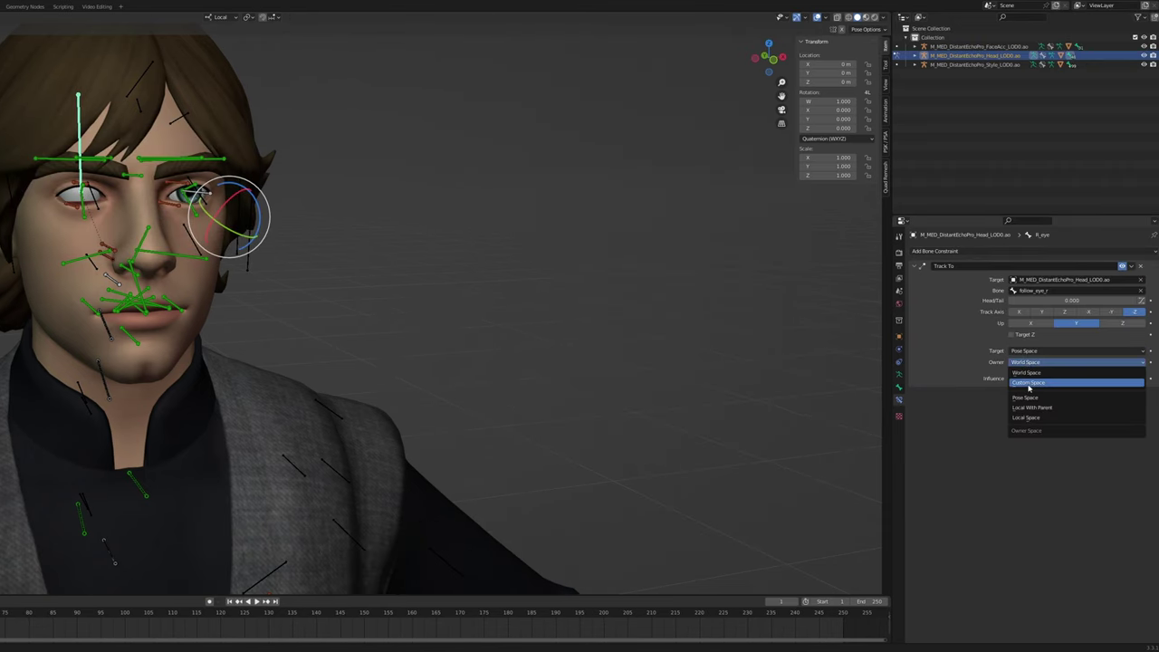
left_click(1029, 398)
Examine the direction of the constrained right eye relative to the follow_eye bones from several angles
scroll(635, 381, "down", 6)
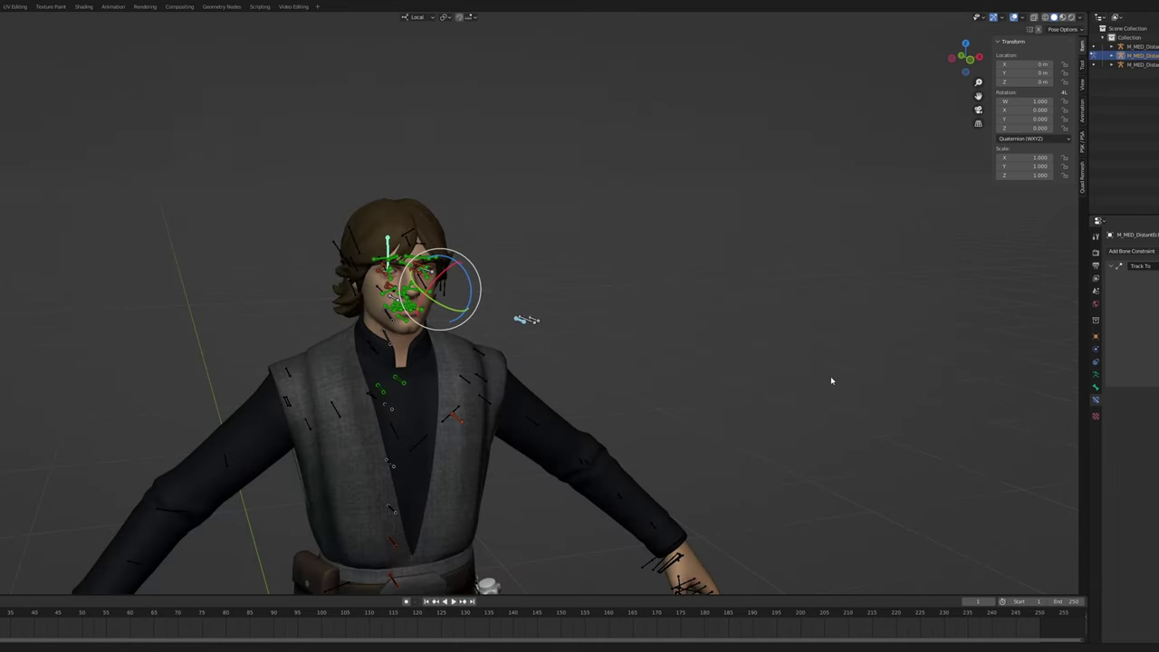
scroll(719, 440, "down", 5)
middle_click_drag(719, 440, 678, 439)
middle_click_drag(679, 438, 679, 390, "shift")
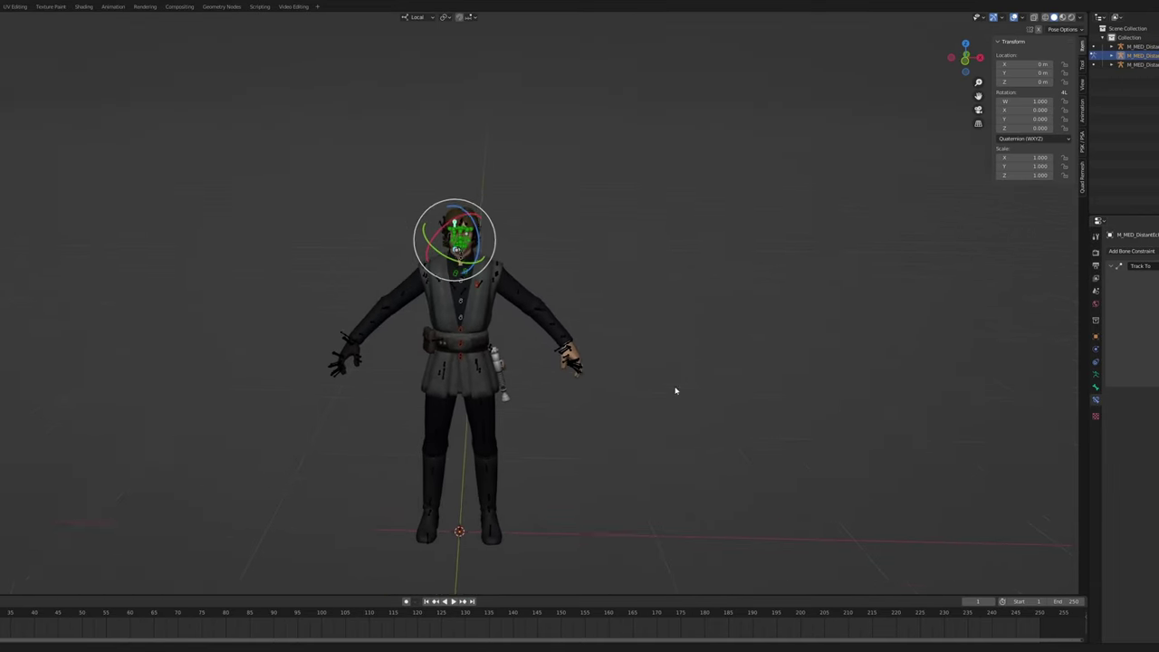
scroll(634, 398, "up", 6)
middle_click_drag(407, 353, 439, 359)
middle_click_drag(440, 359, 430, 580, "shift")
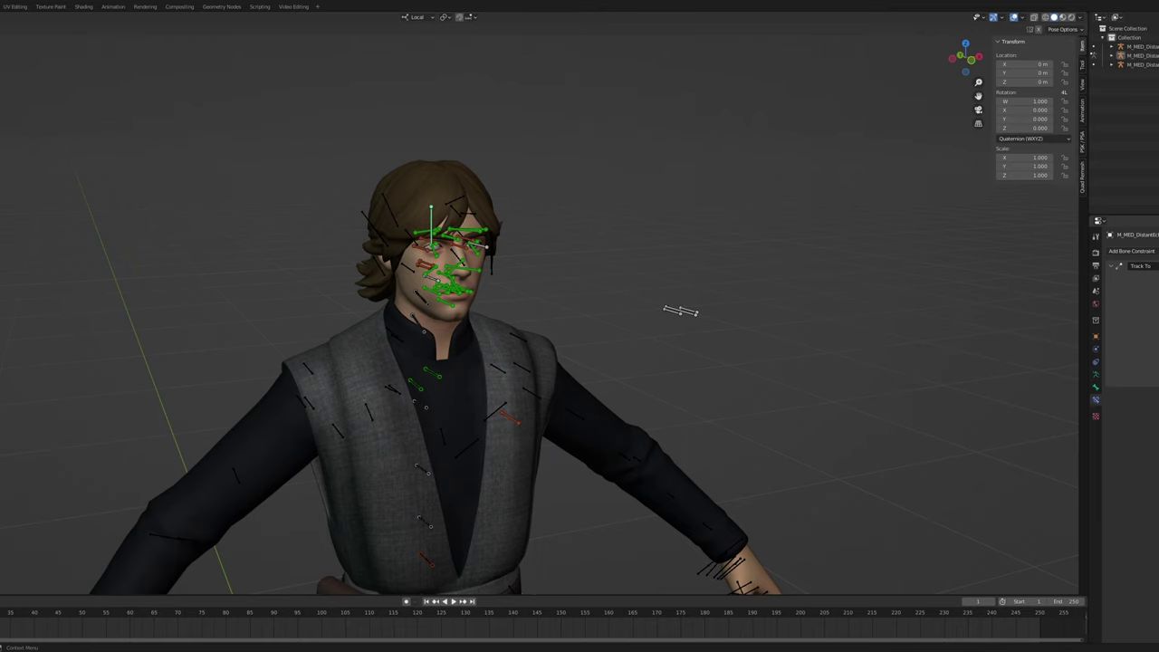
middle_click_drag(681, 311, 581, 346)
mouse_move(512, 286)
middle_mouse_down()
mouse_move(471, 286)
mouse_move(494, 288)
middle_mouse_up()
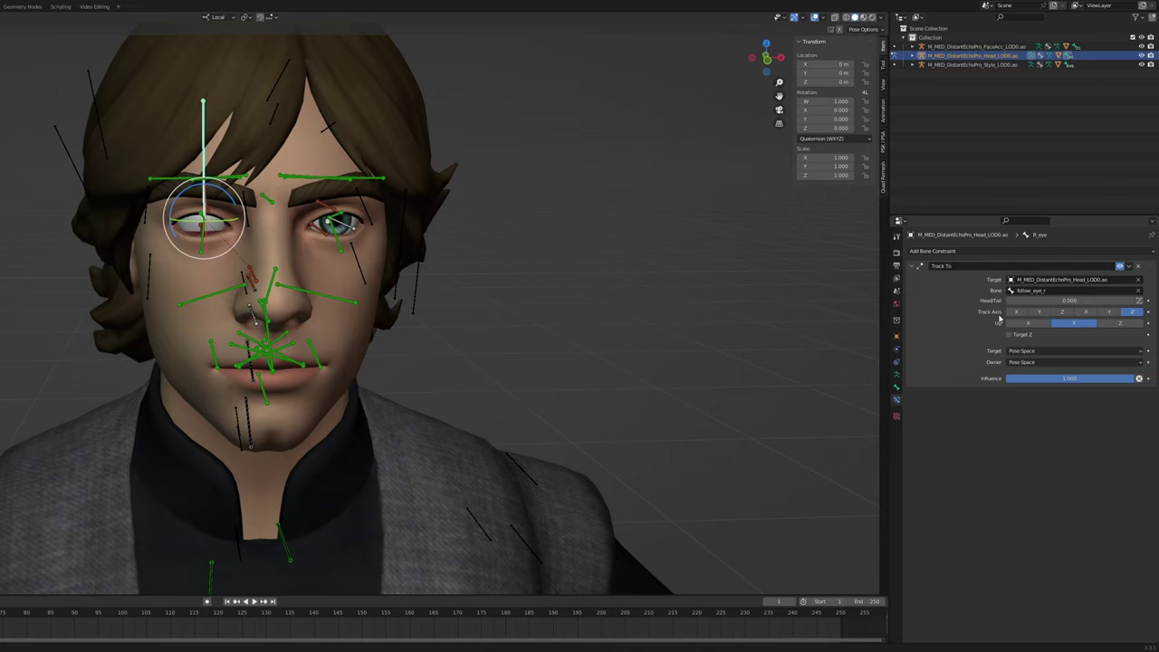
scroll(383, 296, "down", 5)
middle_click_drag(384, 295, 609, 321)
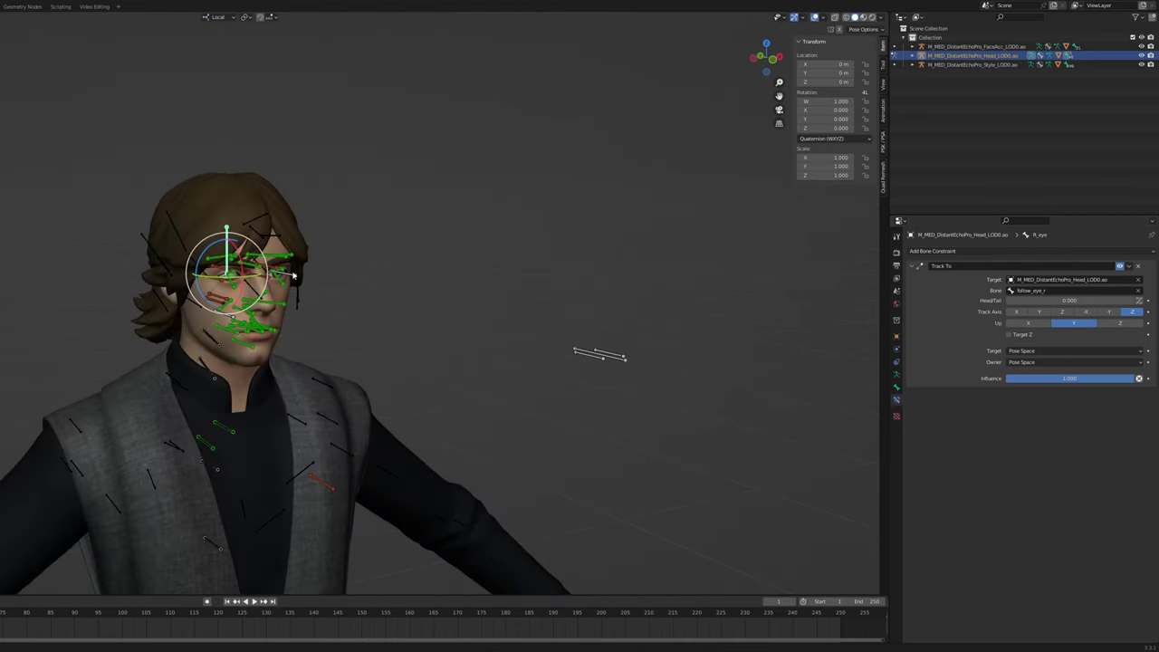
middle_click_drag(293, 274, 362, 283)
middle_click_drag(663, 292, 589, 299)
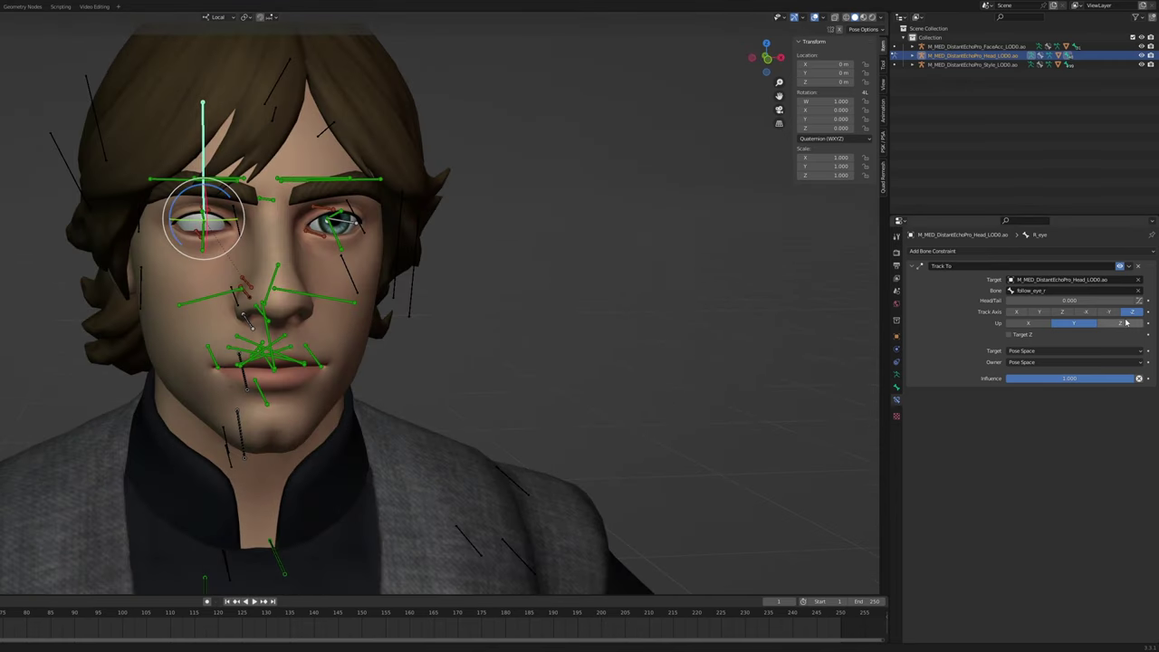
Try axis combinations on R_eye's Track To constraint, finishing with Track Axis Y and Up axis X
left_click(1031, 324)
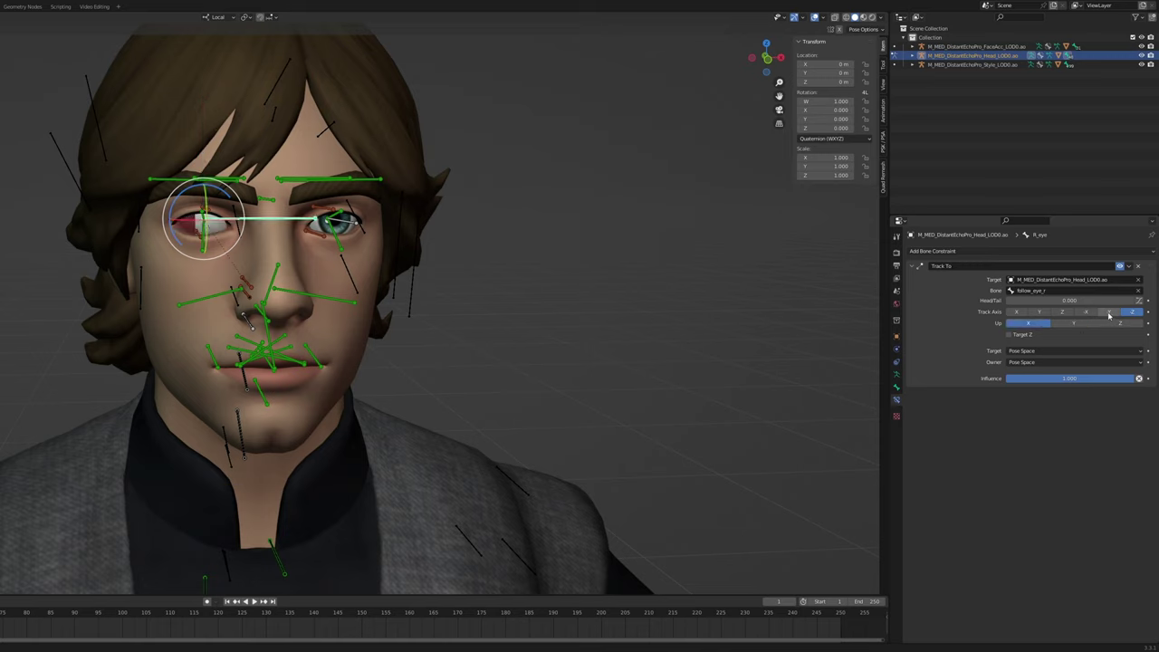
left_click(1110, 313)
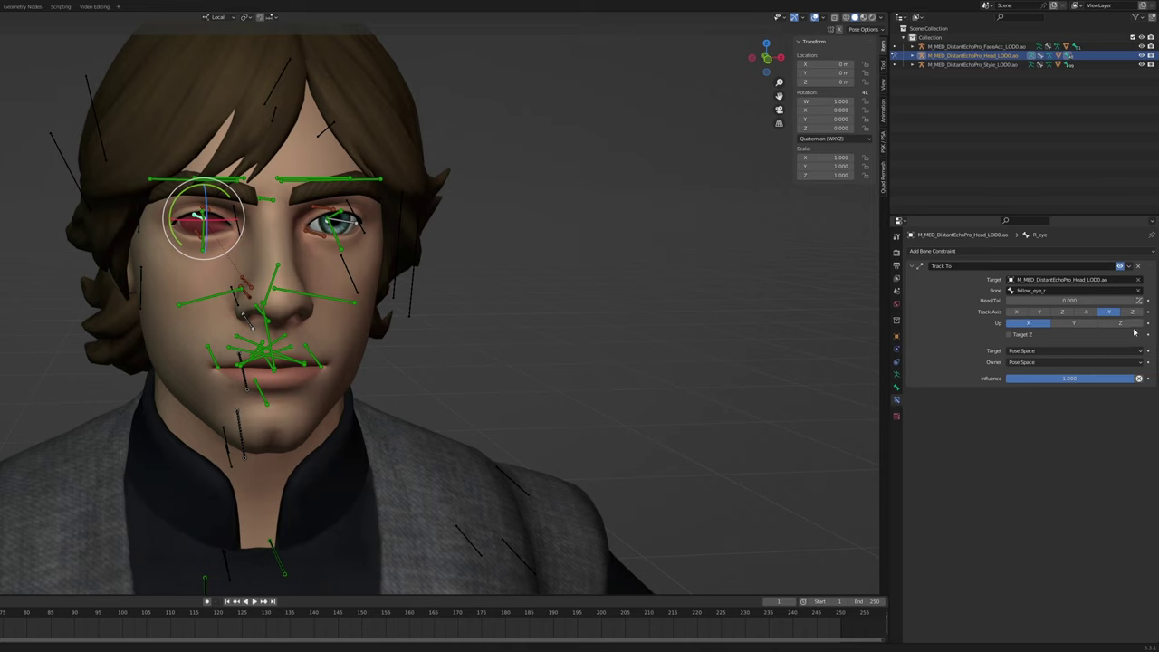
left_click(1122, 323)
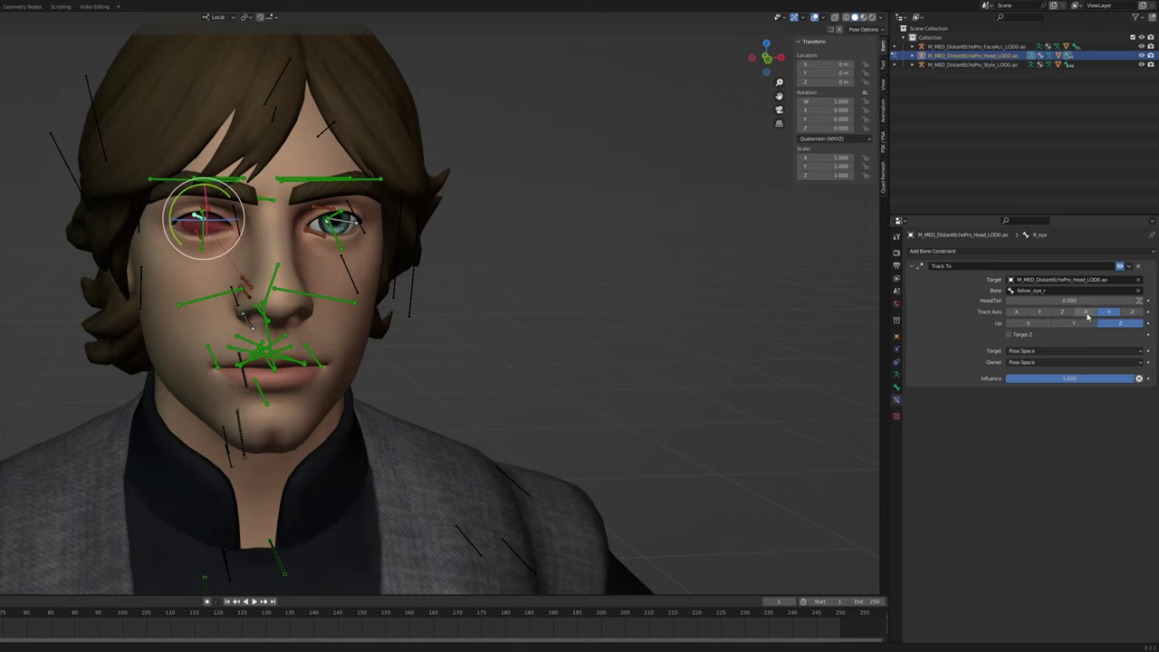
left_click(1081, 313)
left_click(1079, 325)
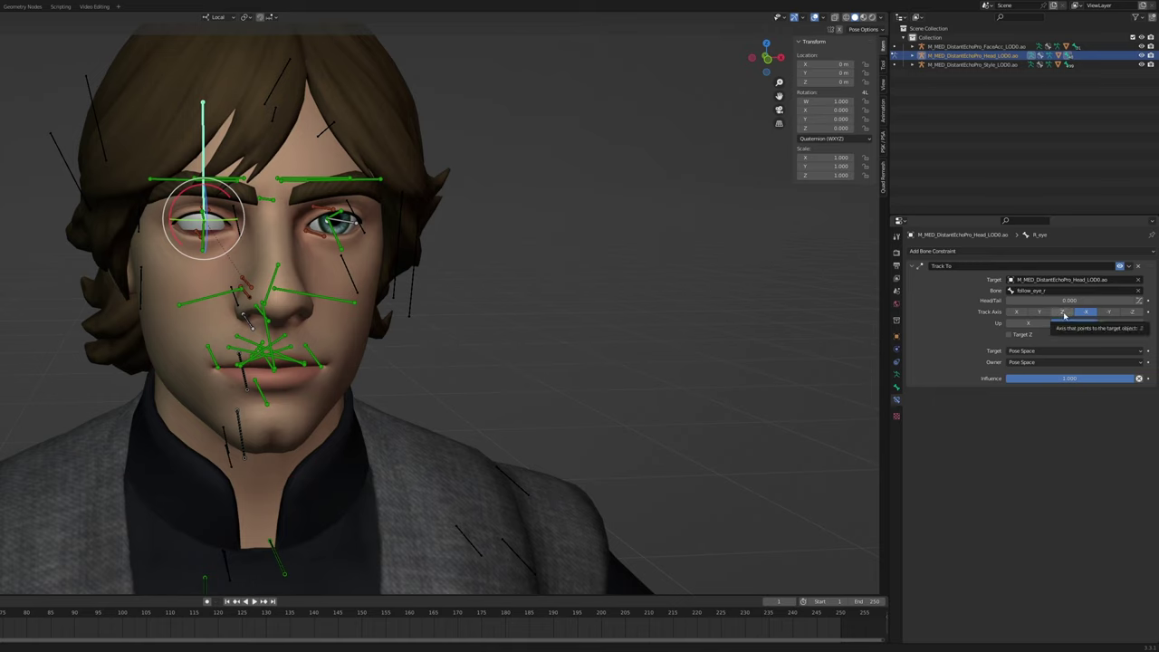
left_click(1064, 314)
left_click(1031, 324)
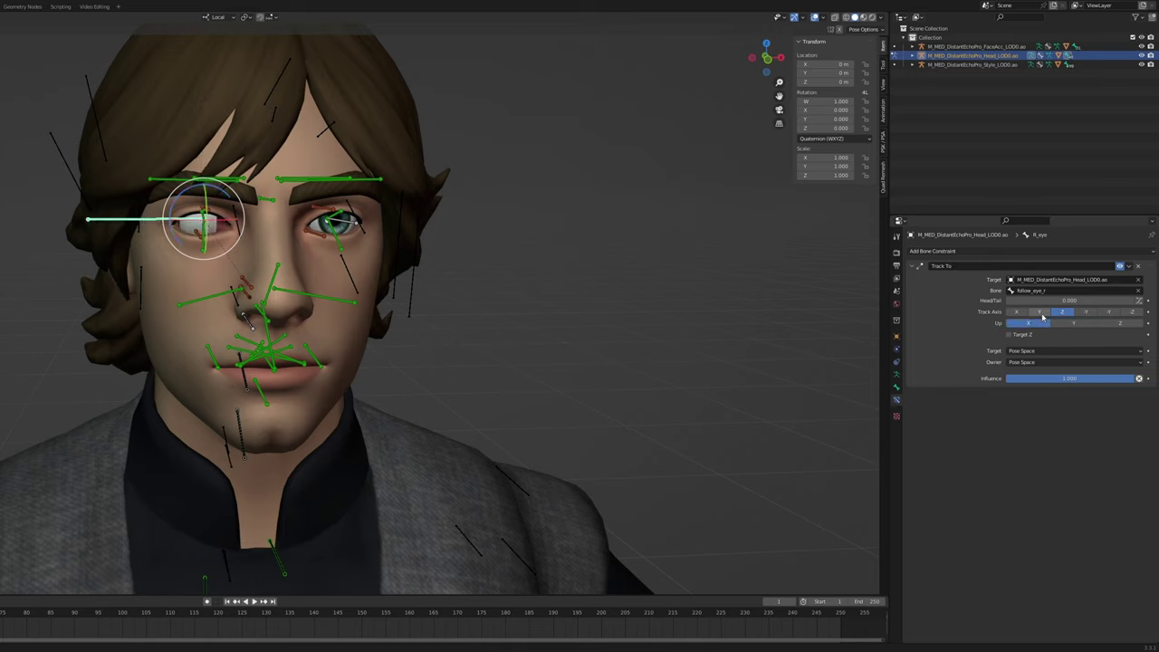
left_click(1042, 313)
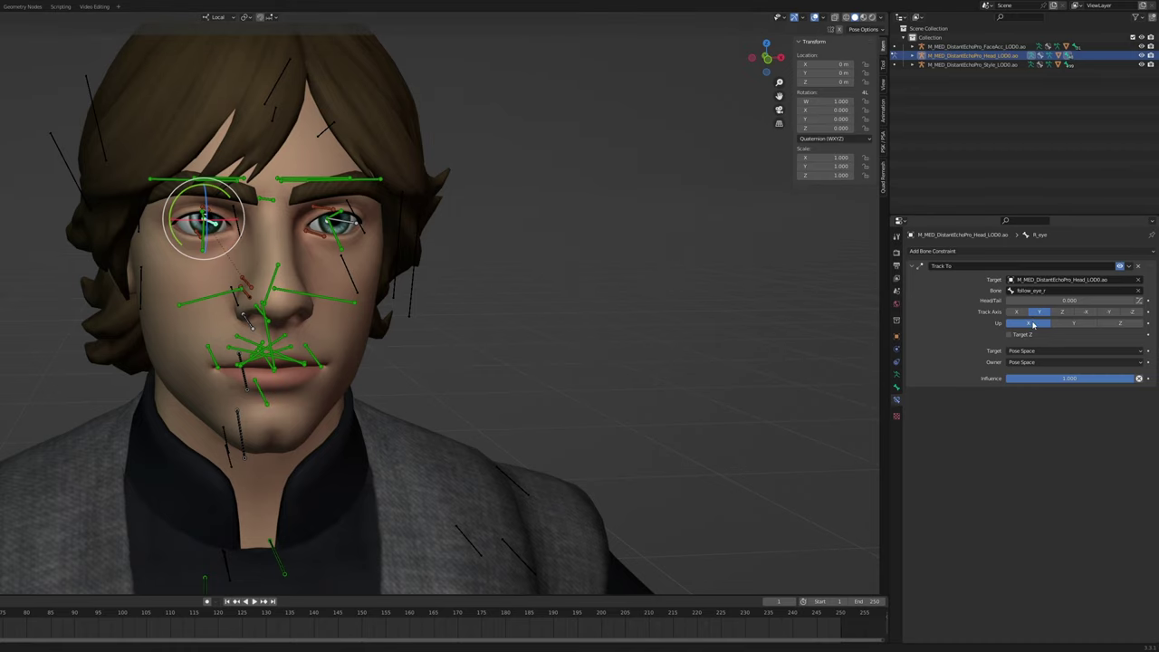
Compare the X and Z up axes of R_eye's Track To constraint up close and set Up to Z
scroll(288, 277, "down", 6)
left_click(309, 346)
key("g")
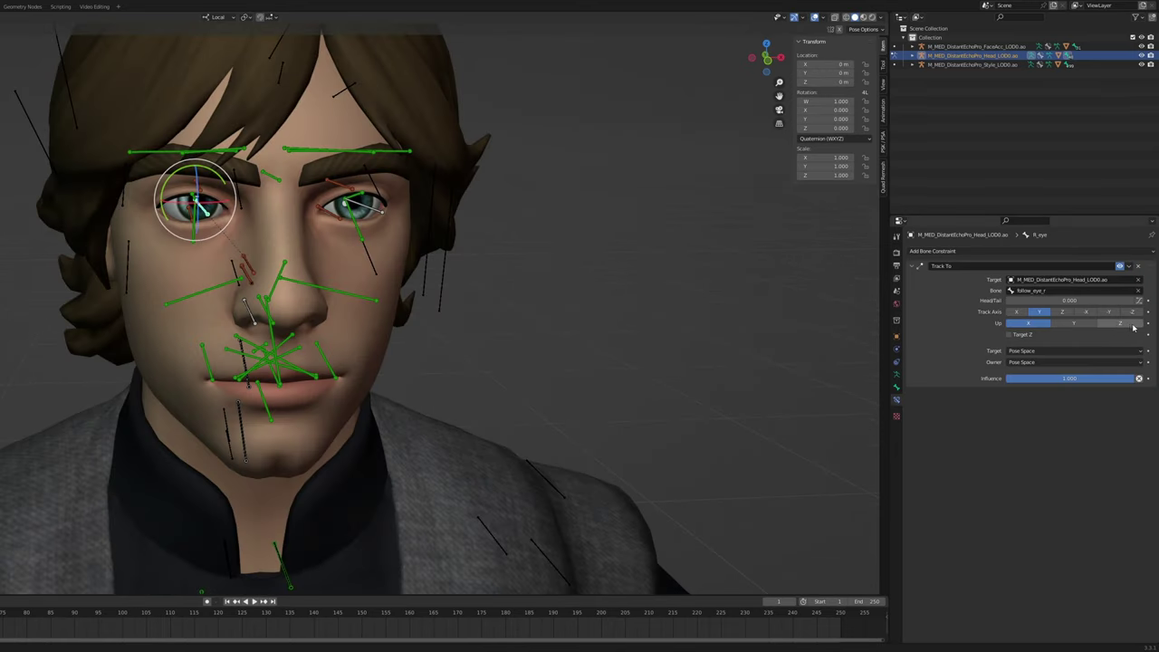
left_click(1131, 325)
scroll(298, 242, "up", 2)
middle_click_drag(300, 181, 293, 241, "shift")
left_click(1023, 323)
left_click(1113, 324)
left_click(1037, 325)
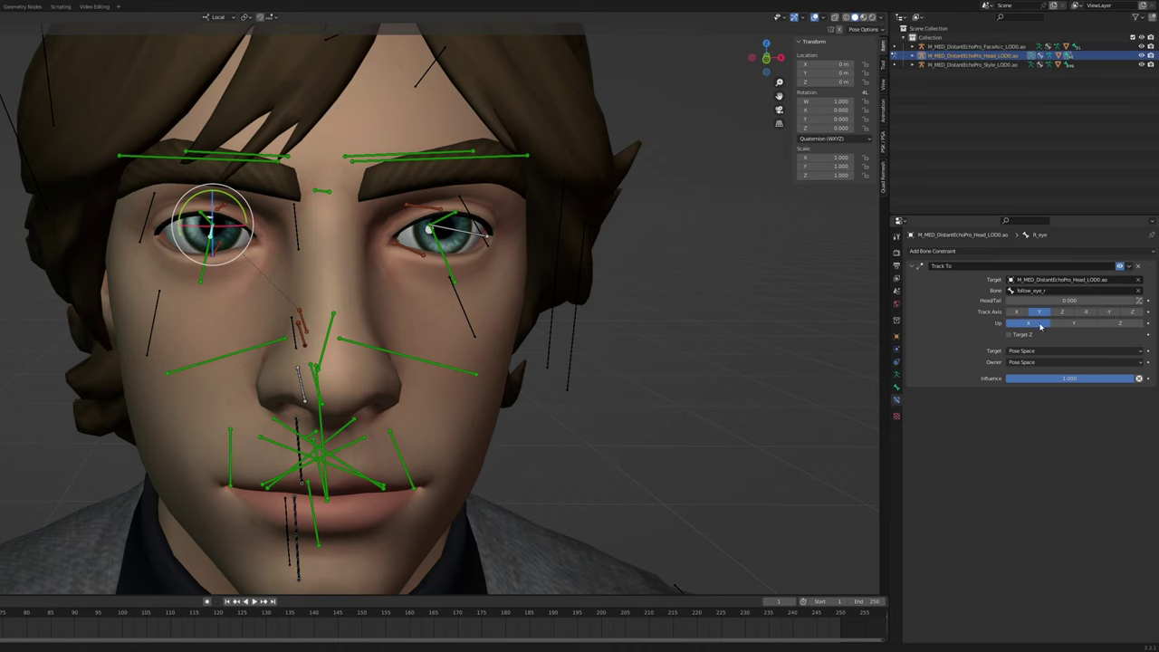
left_click(1112, 324)
left_click(1028, 325)
left_click(1089, 329)
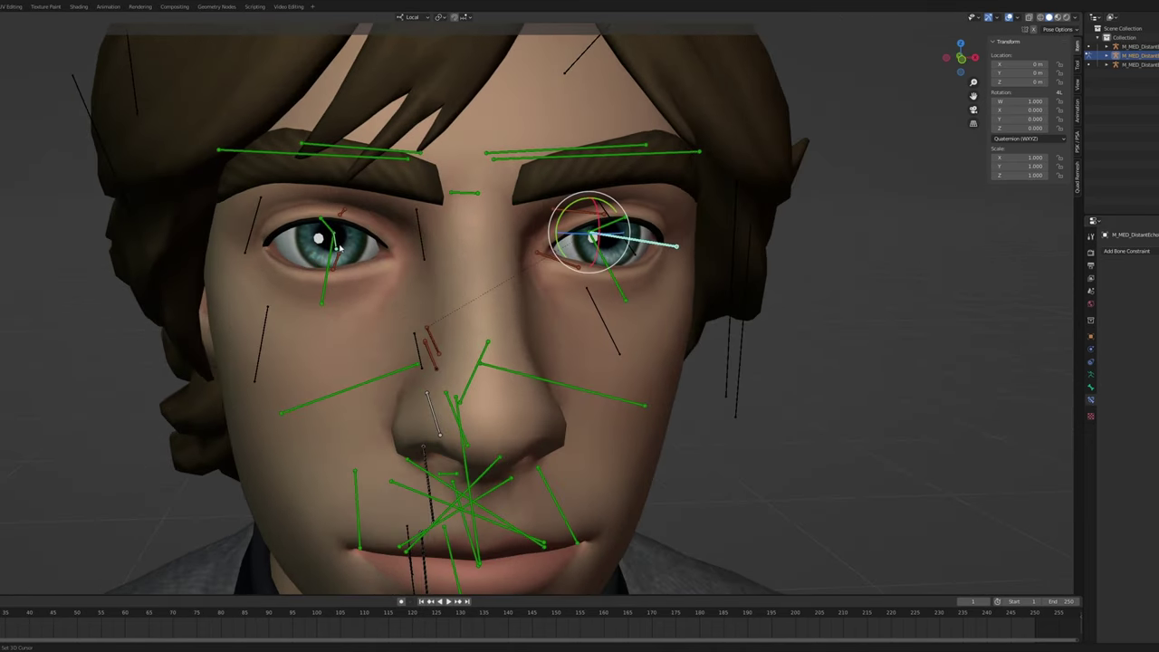
Copy the Track To constraint from R_eye to the L_eye bone
left_click(338, 247, "shift")
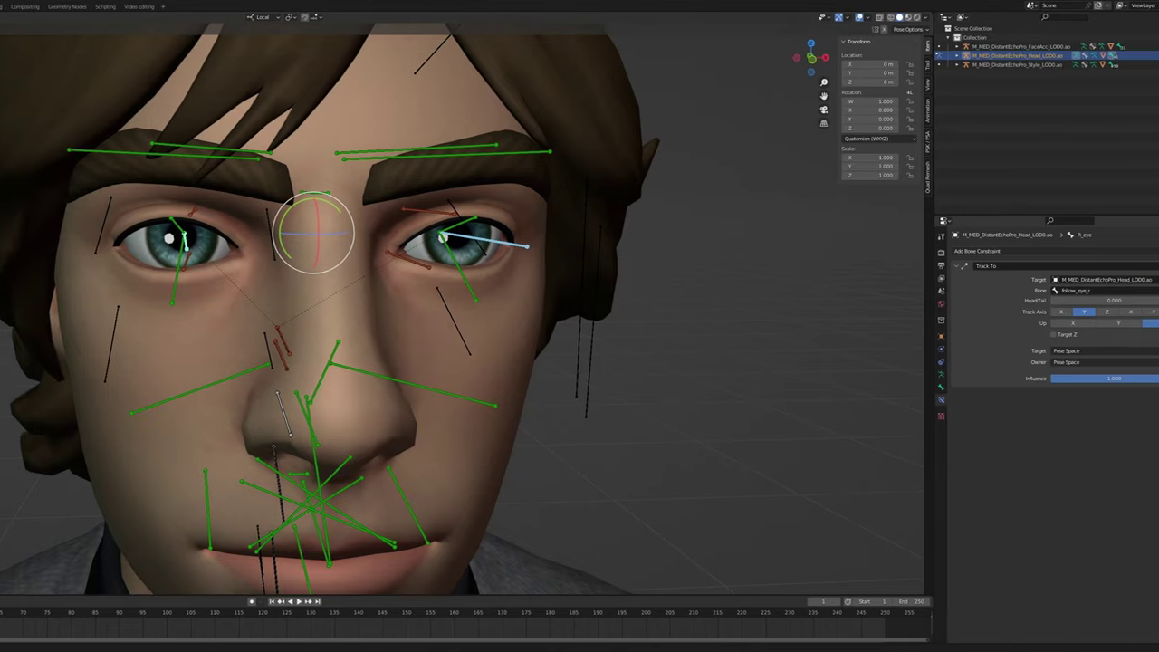
left_click(1133, 268)
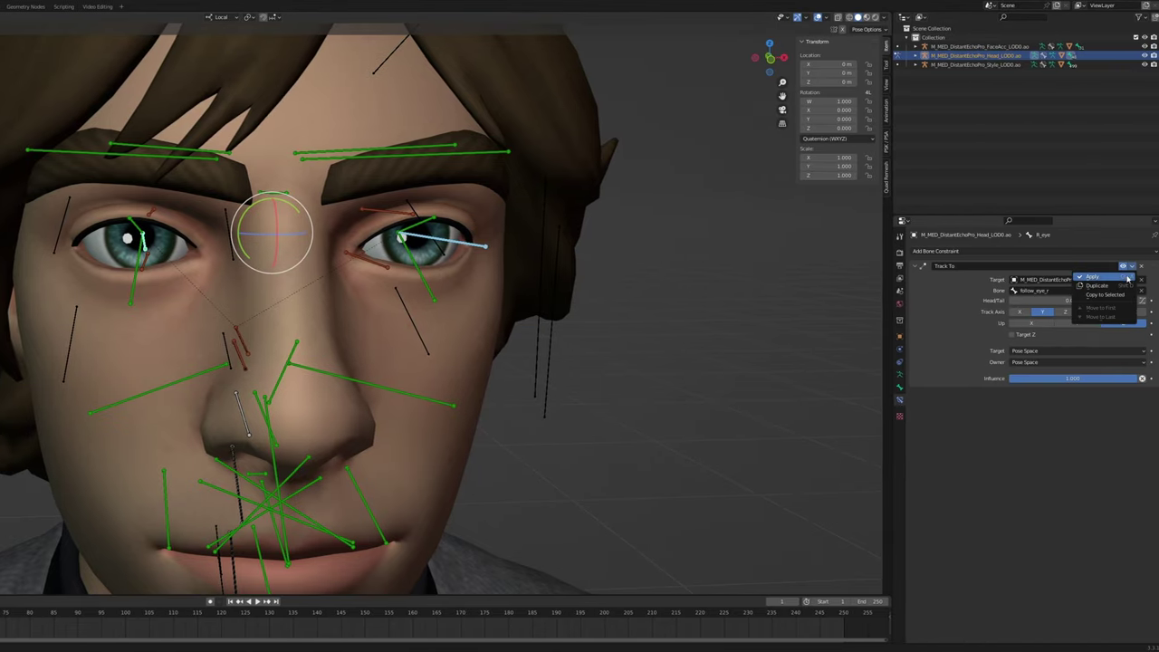
left_click(1117, 296)
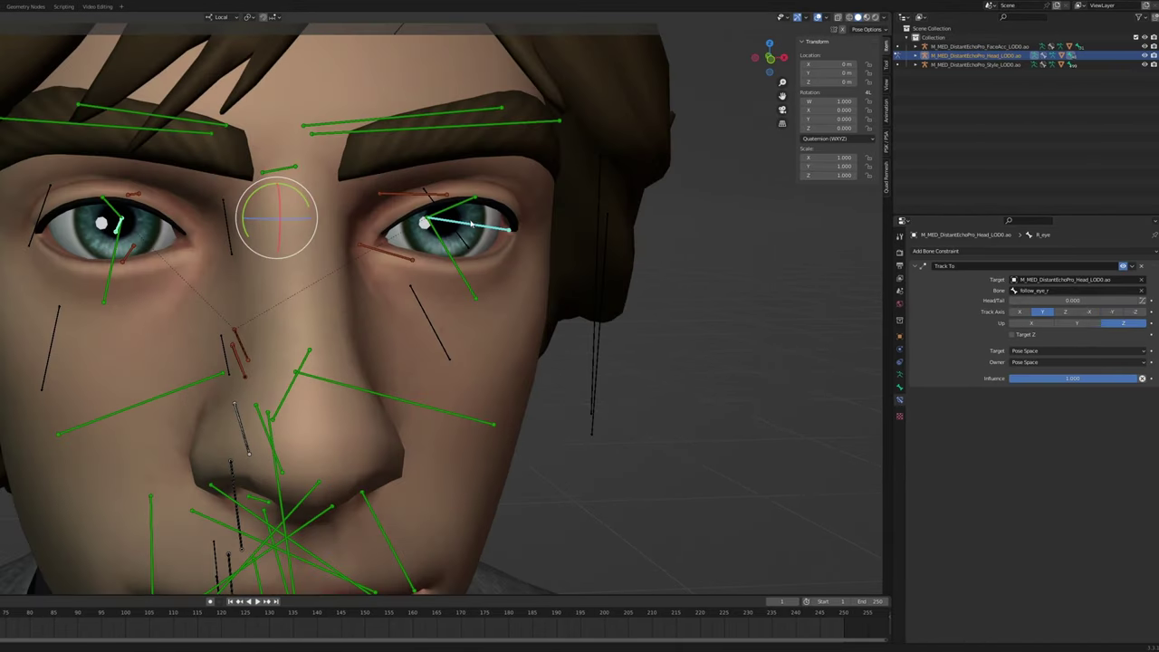
Change the target bone of L_eye's Track To constraint to follow_eye_l
left_click(480, 226)
left_click(1058, 291)
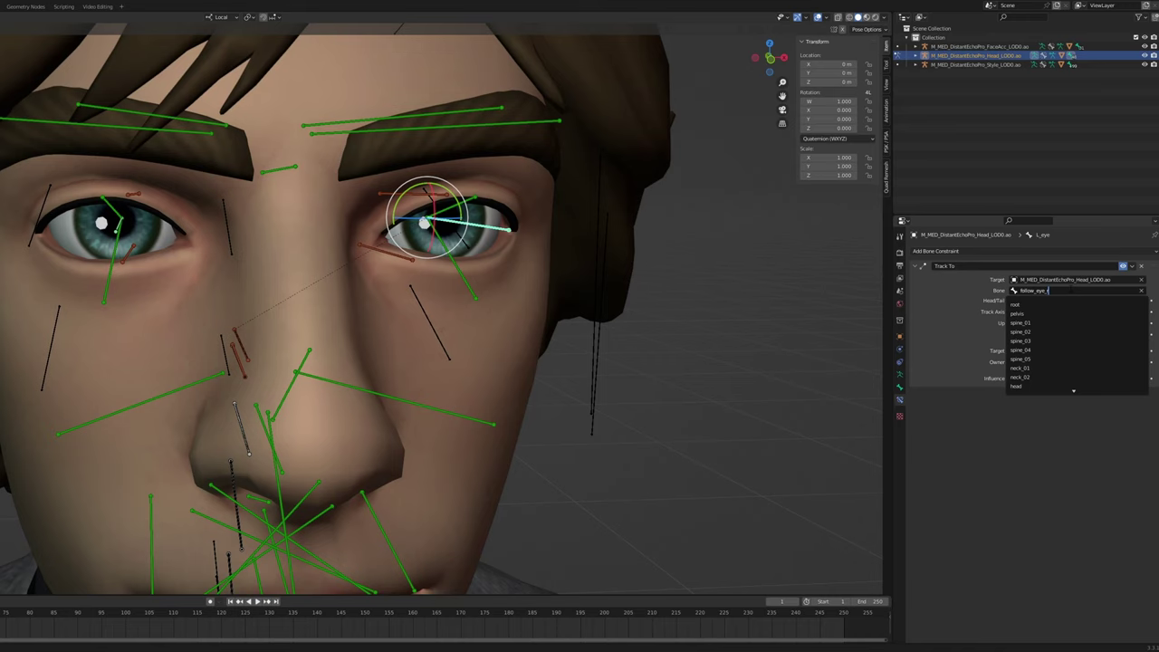
key("BackSpace")
type("l")
left_click(1035, 302)
left_click(1072, 290)
key("BackSpace")
type("l")
left_click(1027, 304)
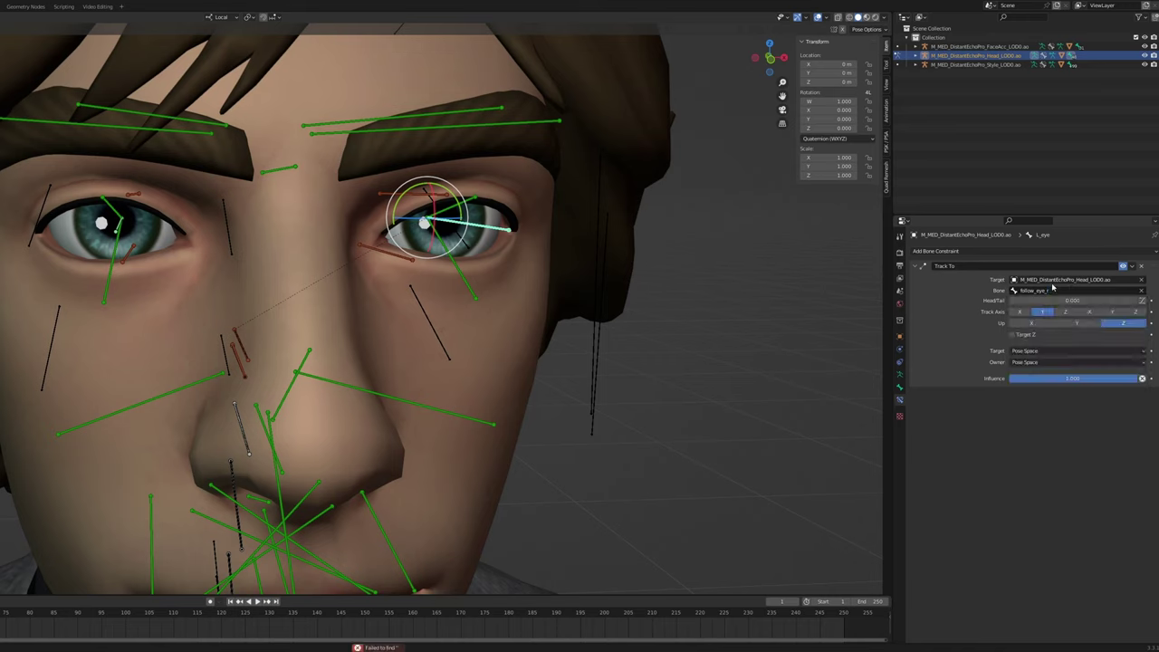
left_click(1058, 291)
type("l")
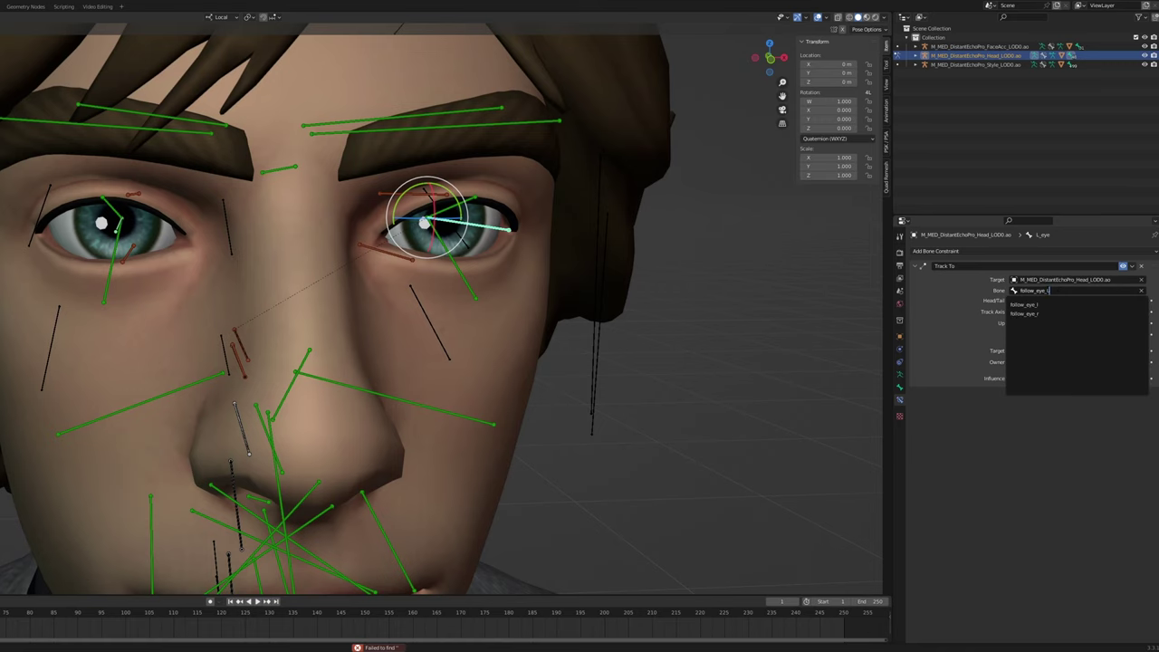
key("Return")
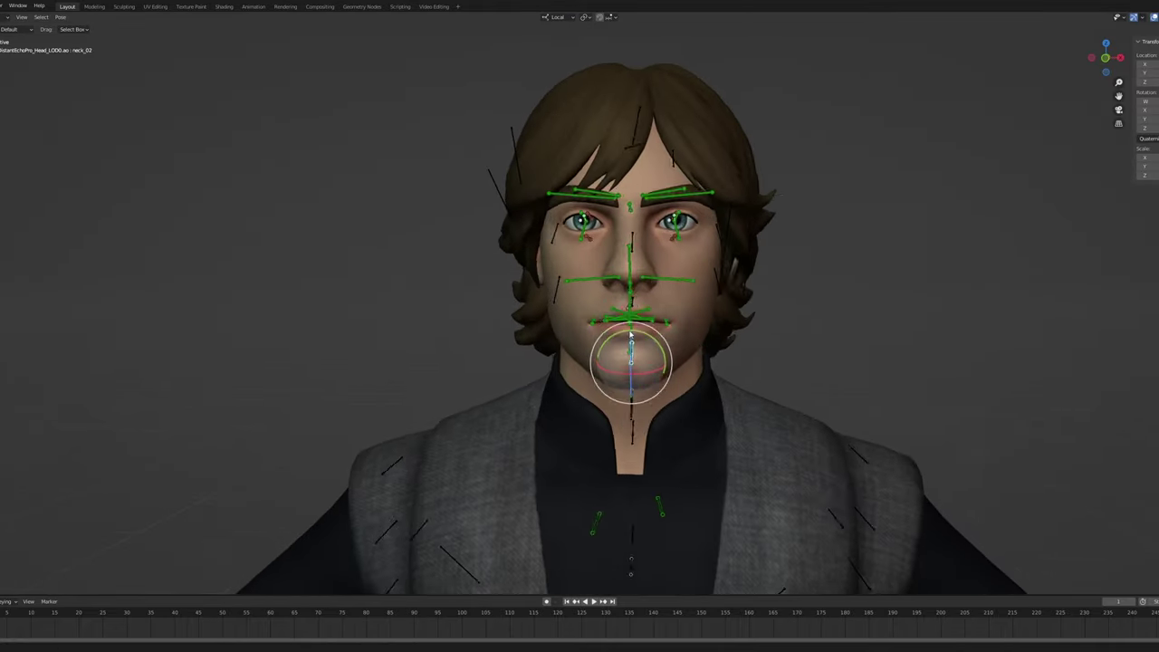
middle_click_drag(631, 335, 639, 341)
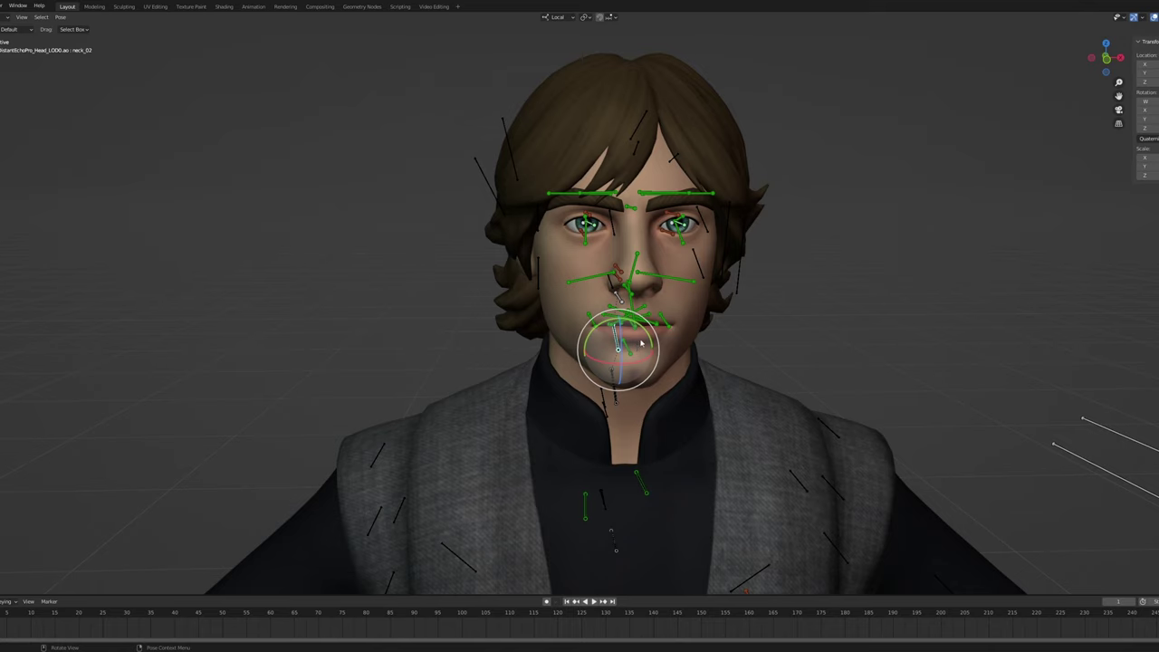
Examine the tracked eyes and target bones from several angles, and identify the upper and lower eyelid bones of both eyes
mouse_move(639, 343)
left_mouse_down()
mouse_move(607, 342)
mouse_move(648, 349)
mouse_move(669, 336)
mouse_move(628, 330)
mouse_move(601, 352)
mouse_move(585, 333)
mouse_move(600, 323)
mouse_move(654, 354)
left_mouse_up()
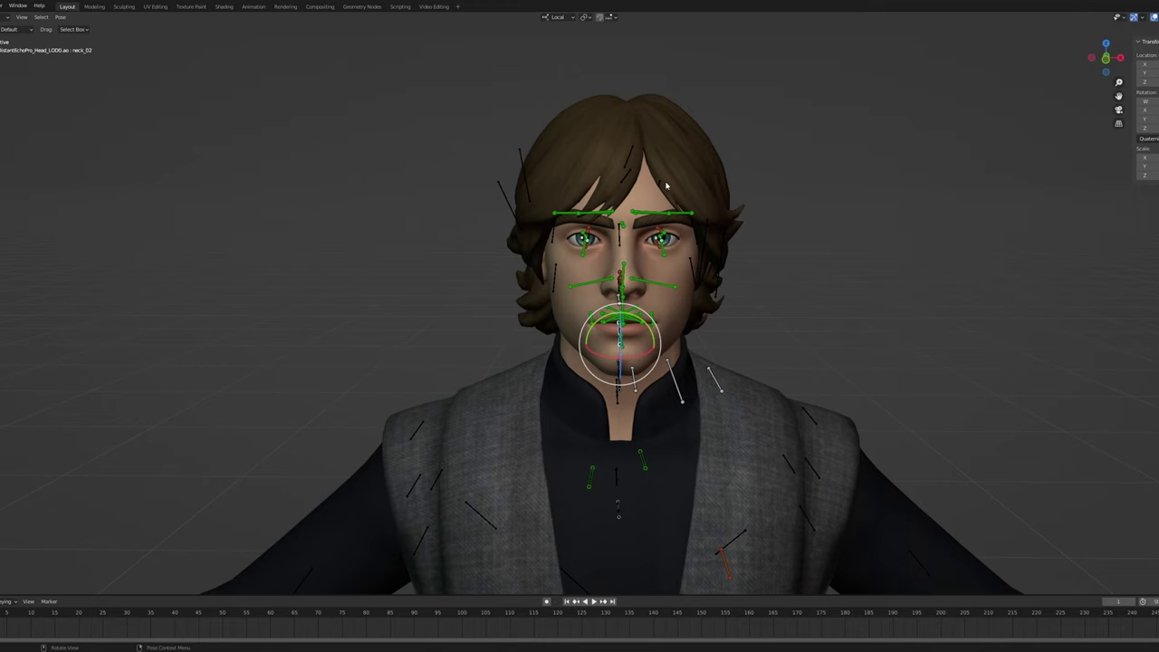
middle_click_drag(631, 326, 725, 288)
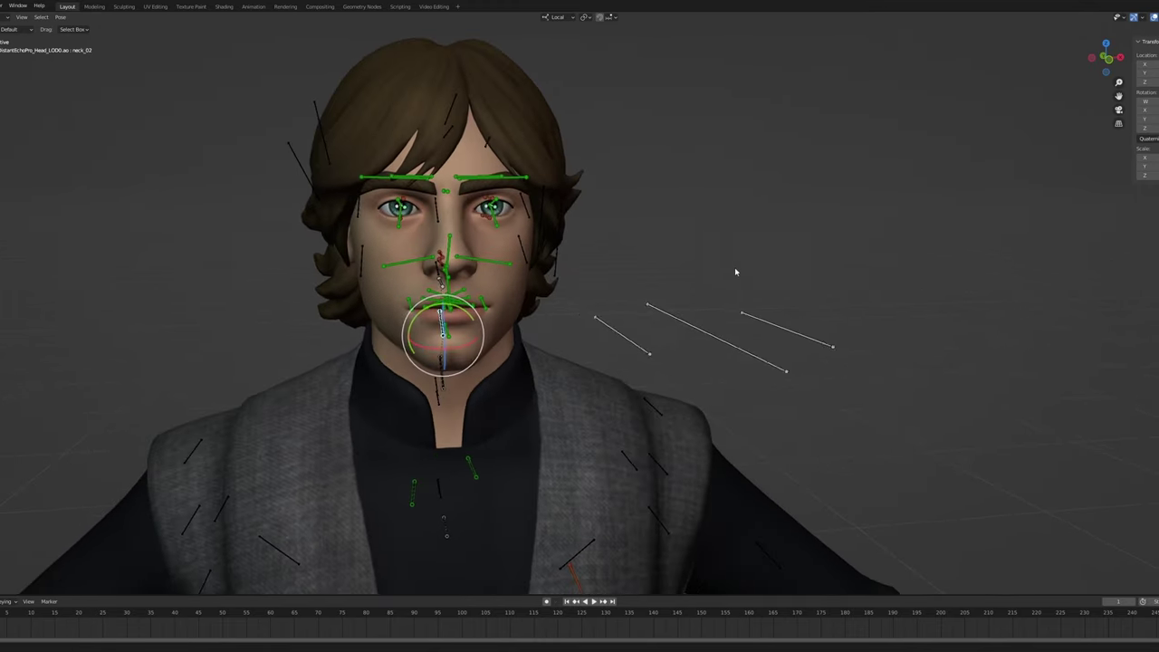
middle_click_drag(736, 268, 764, 280)
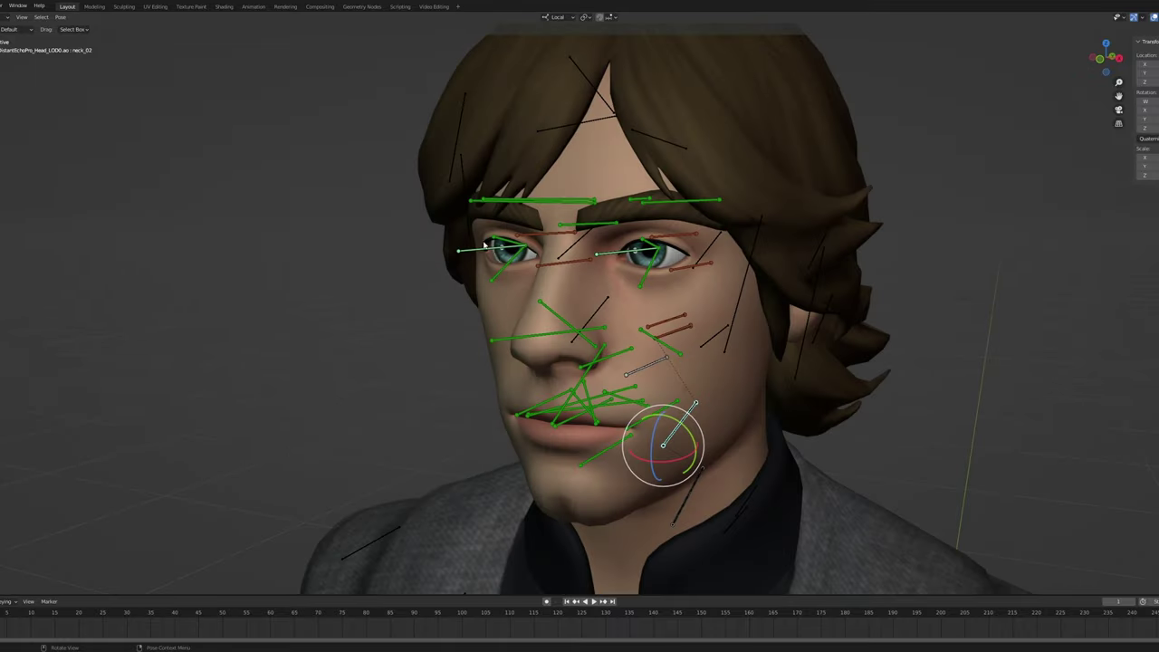
middle_click_drag(486, 245, 657, 283)
scroll(565, 245, "up", 3)
left_click(541, 243)
scroll(655, 363, "down", 3)
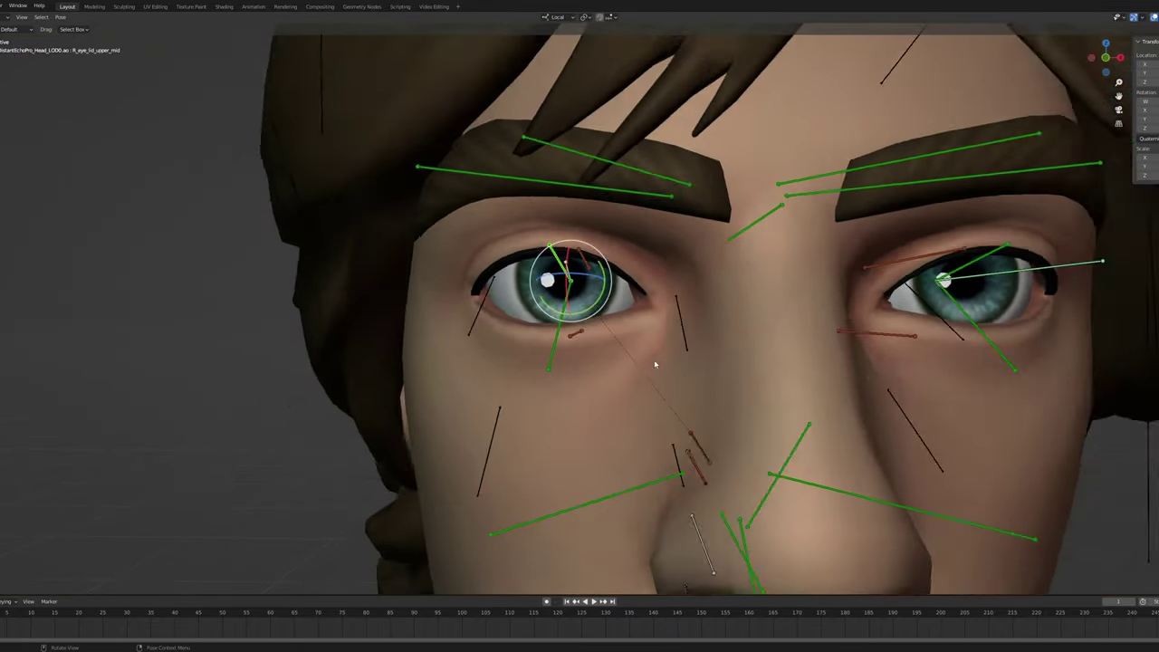
middle_click_drag(655, 362, 644, 364)
left_click(557, 335)
left_click(861, 319)
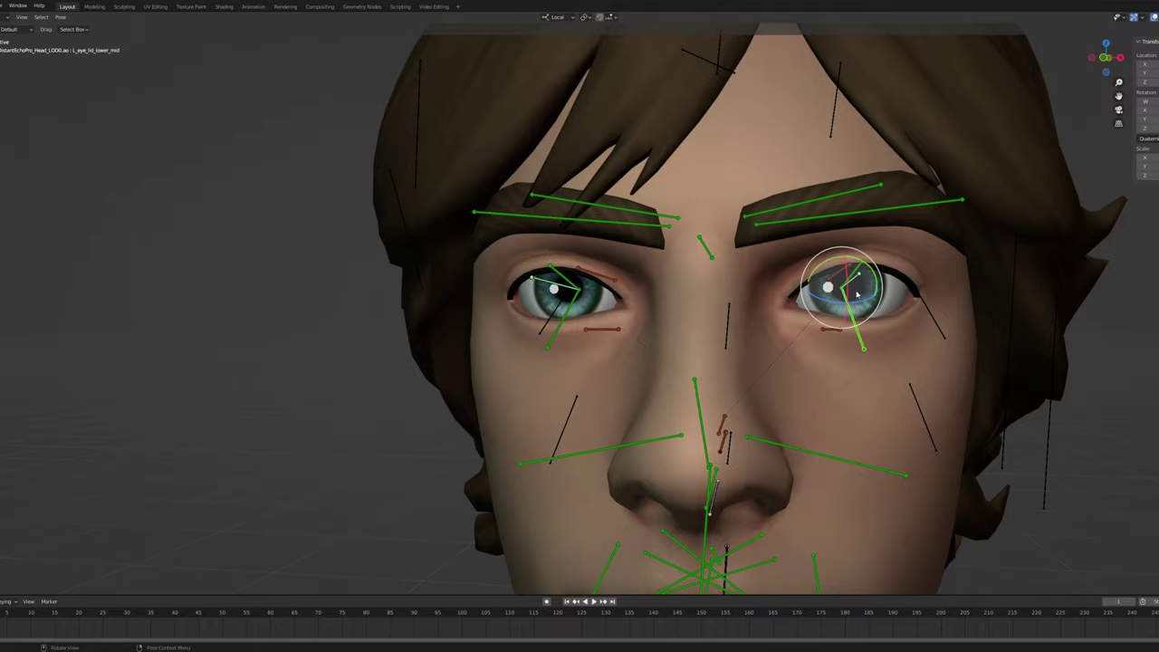
left_click(858, 276)
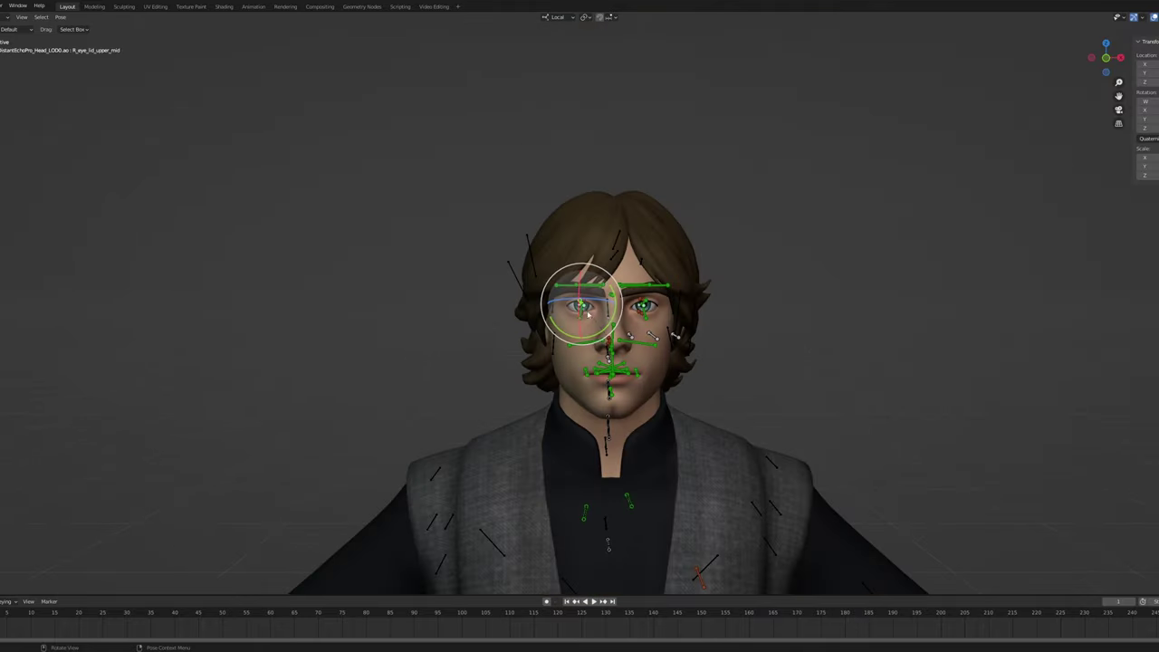
Add a Copy Rotation constraint to the R_eye_lid_upper_mid bone and set its Mix to After Original
scroll(588, 315, "up", 5)
middle_click_drag(588, 314, 637, 339)
scroll(640, 321, "down", 5)
scroll(631, 340, "up", 3)
scroll(585, 310, "up", 7)
middle_click_drag(591, 309, 650, 295)
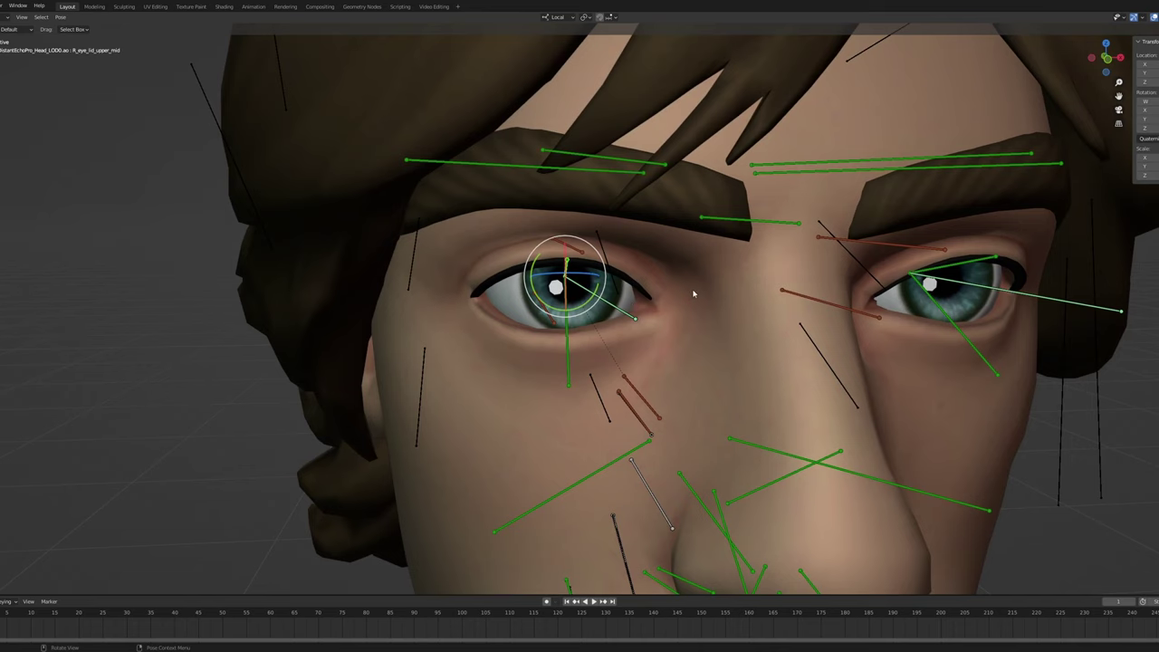
scroll(675, 336, "down", 1)
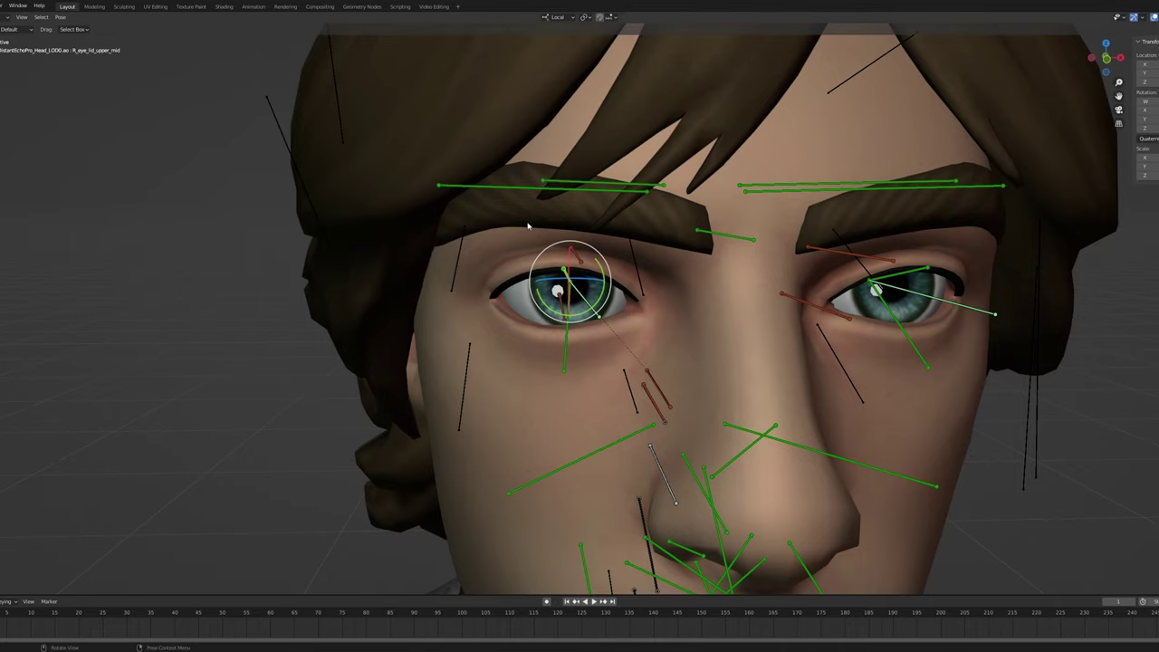
middle_click_drag(528, 226, 646, 361)
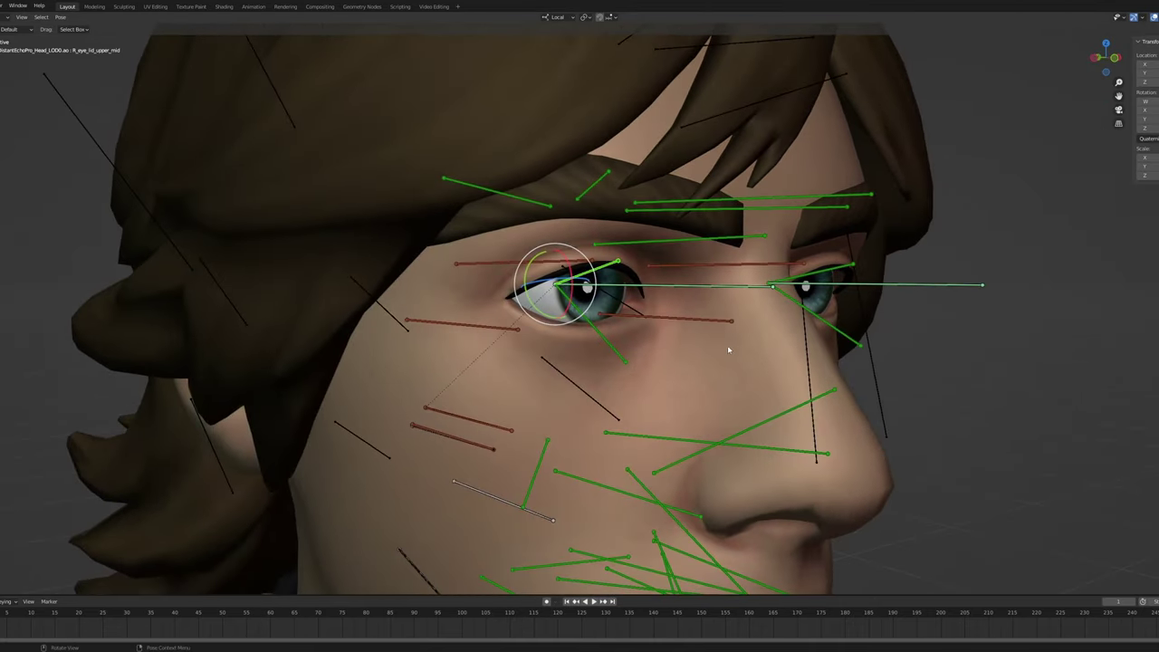
middle_click_drag(729, 349, 701, 348)
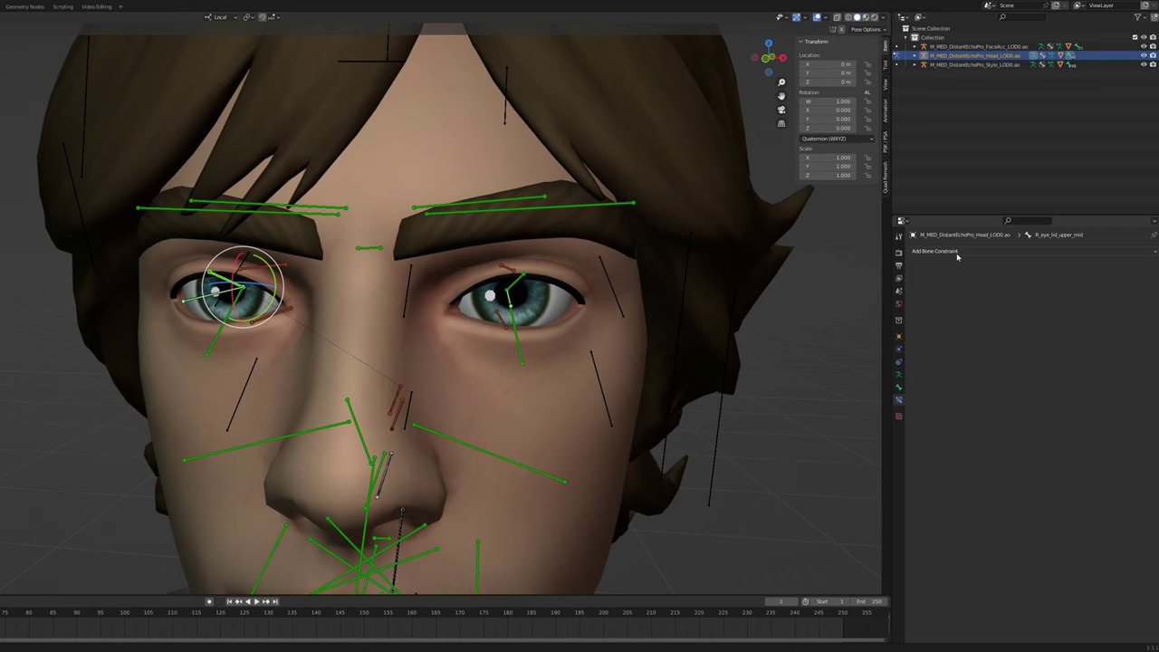
left_click(958, 253)
left_click(997, 286)
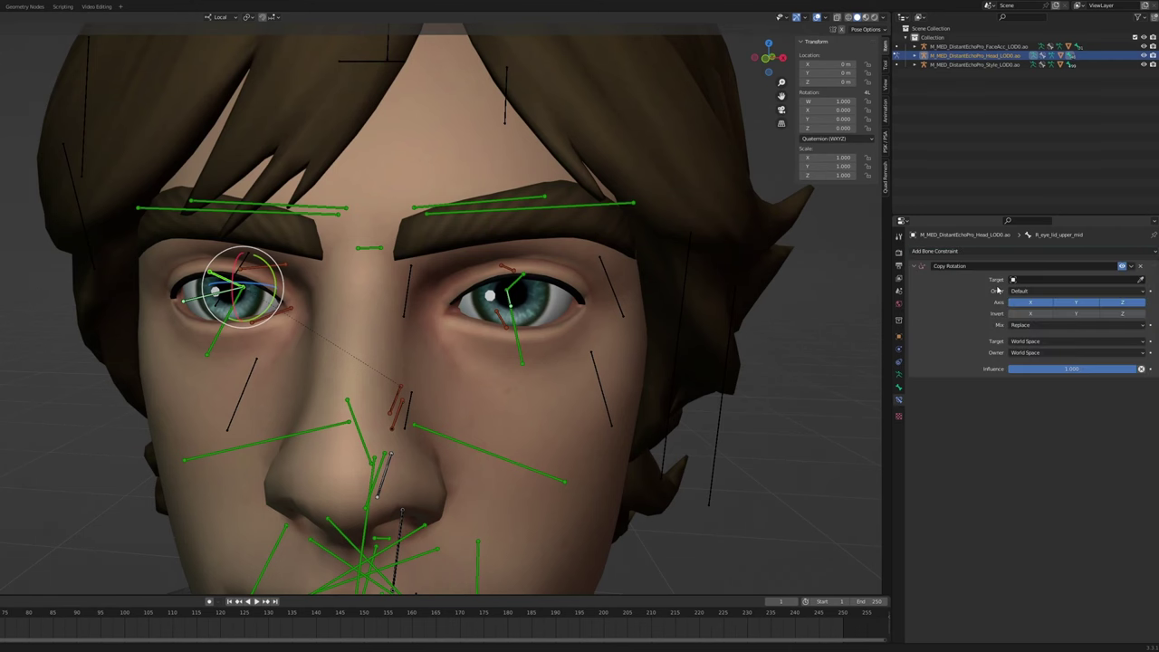
left_click(1031, 325)
left_click(1040, 366)
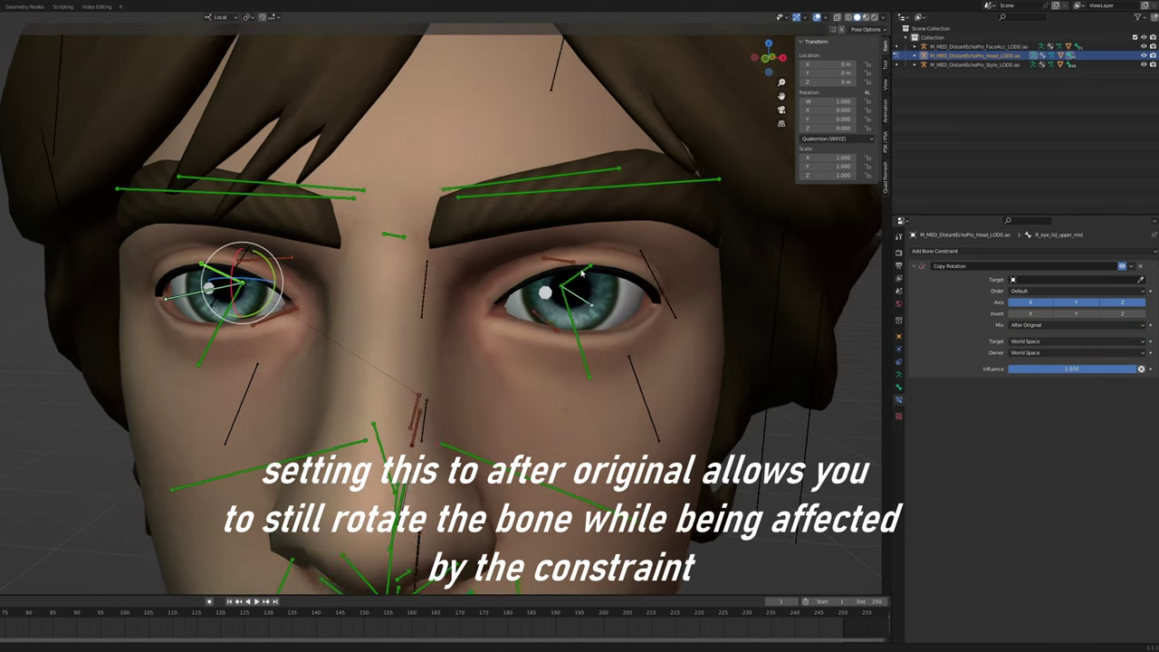
Set the Copy Rotation target to the M_MED_DistantEchoPro_Head_LOD0.ao armature and its bone to R_eye
left_click(1140, 280)
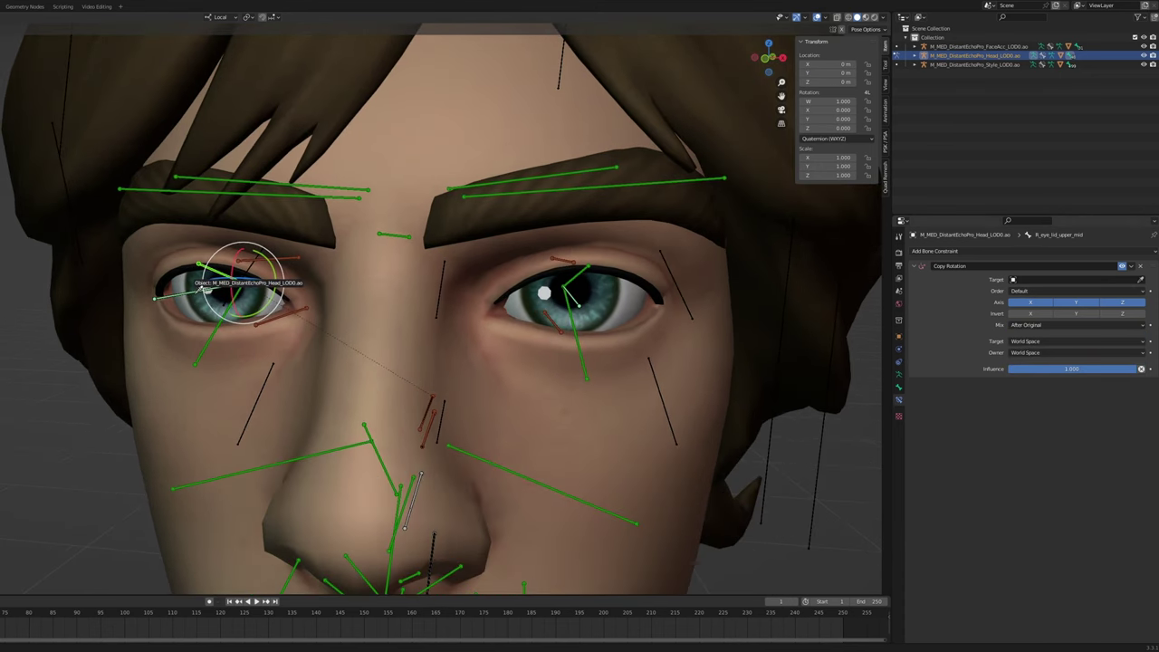
left_click(204, 311)
middle_click_drag(204, 310, 335, 338, "shift")
mouse_move(334, 338)
middle_mouse_down()
mouse_move(370, 350)
mouse_move(317, 344)
middle_mouse_up()
left_click(1075, 291)
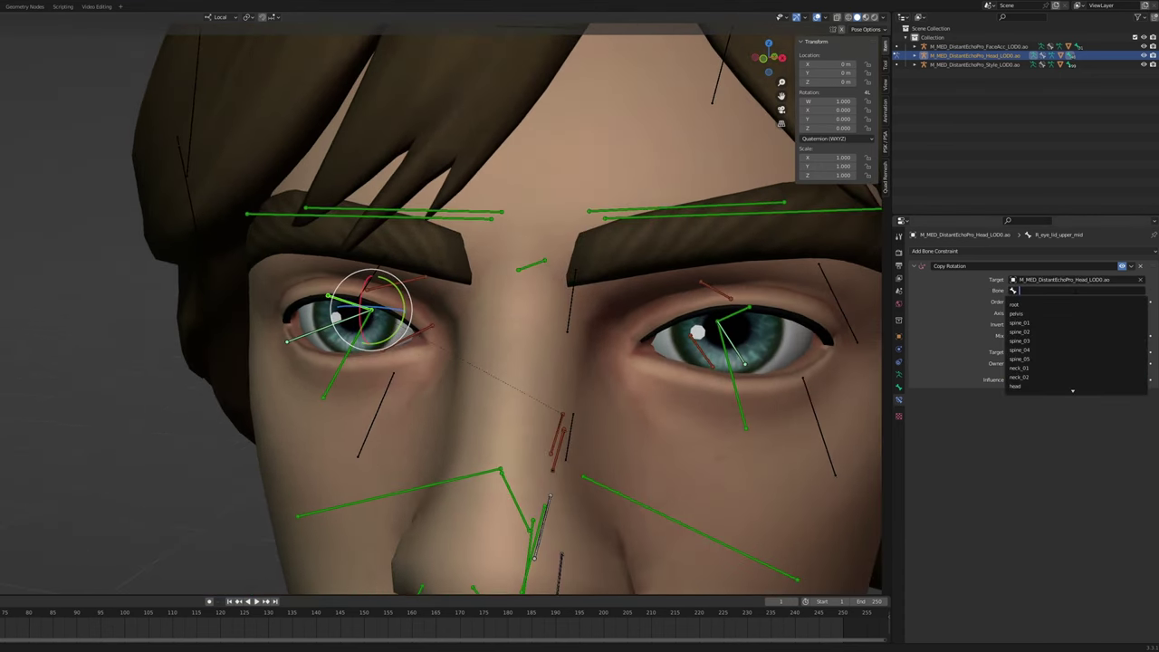
type("eye")
key("Down")
key("Down")
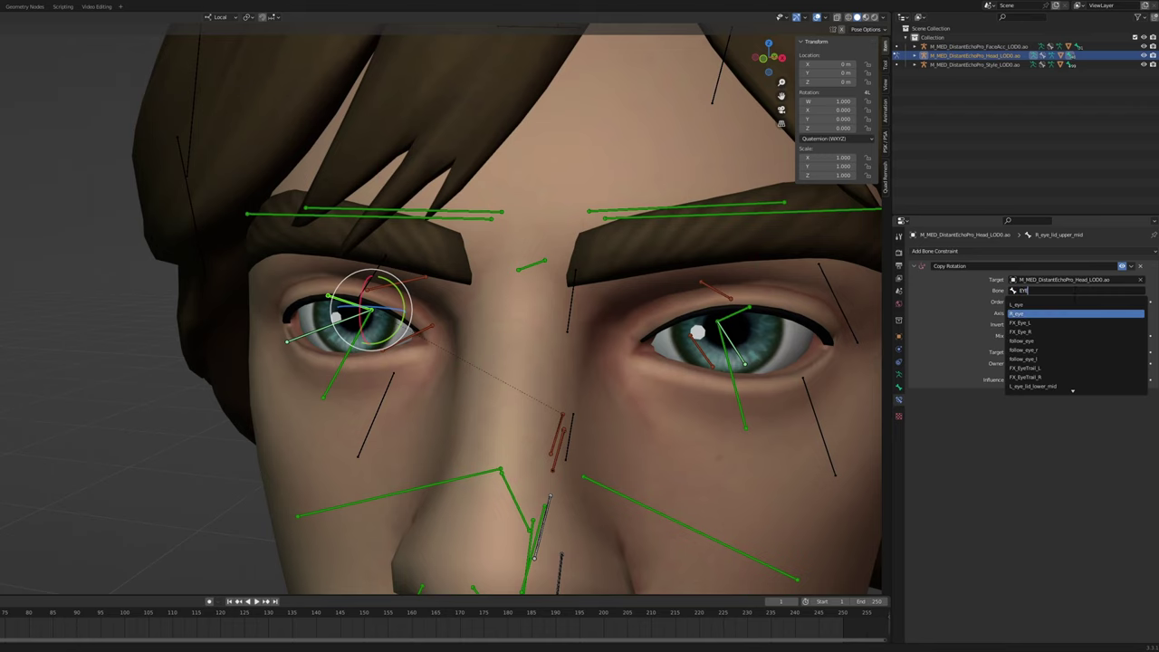
key("Return")
Set both the Target and Owner spaces of the Copy Rotation constraint to Local Space
middle_click_drag(499, 320, 563, 317)
left_click(1047, 354)
left_click(1029, 407)
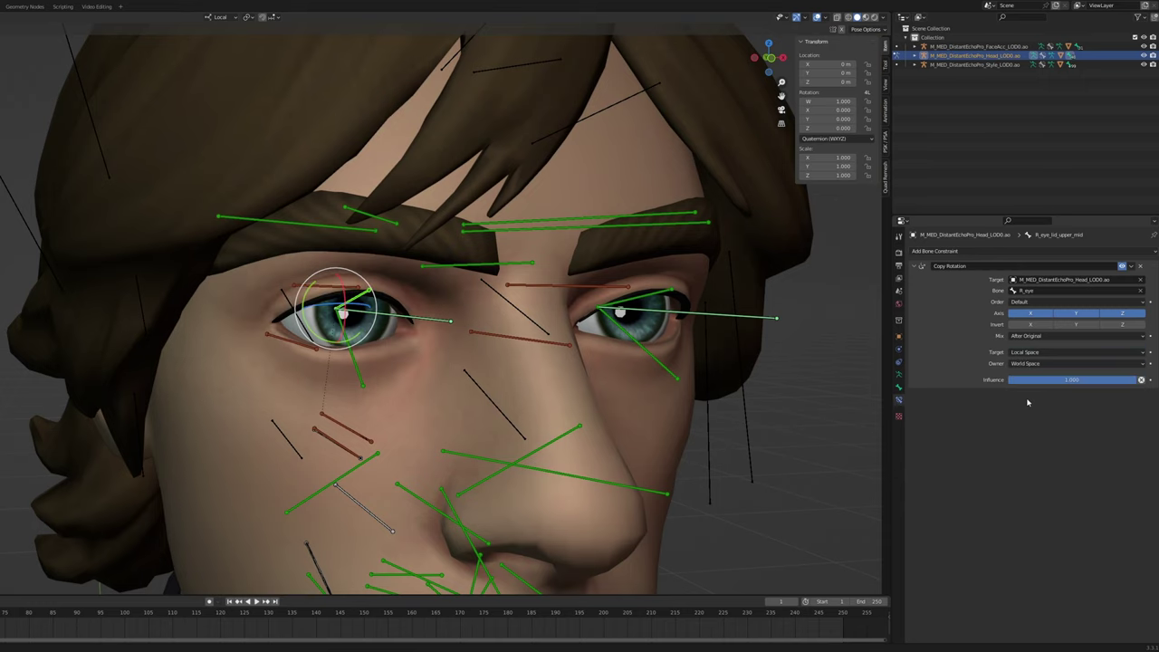
left_click(1022, 363)
left_click(1029, 420)
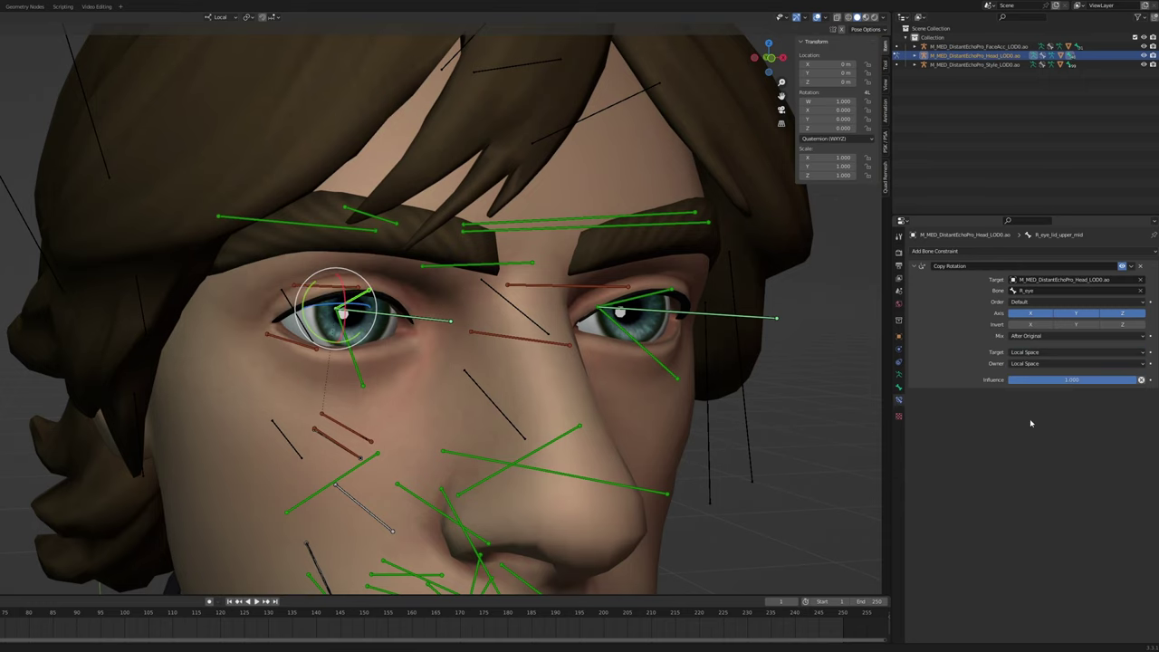
Check the right eye and eyelid bones up close, and disable the Track To constraint on R_eye
left_click(436, 324)
scroll(452, 342, "down", 9)
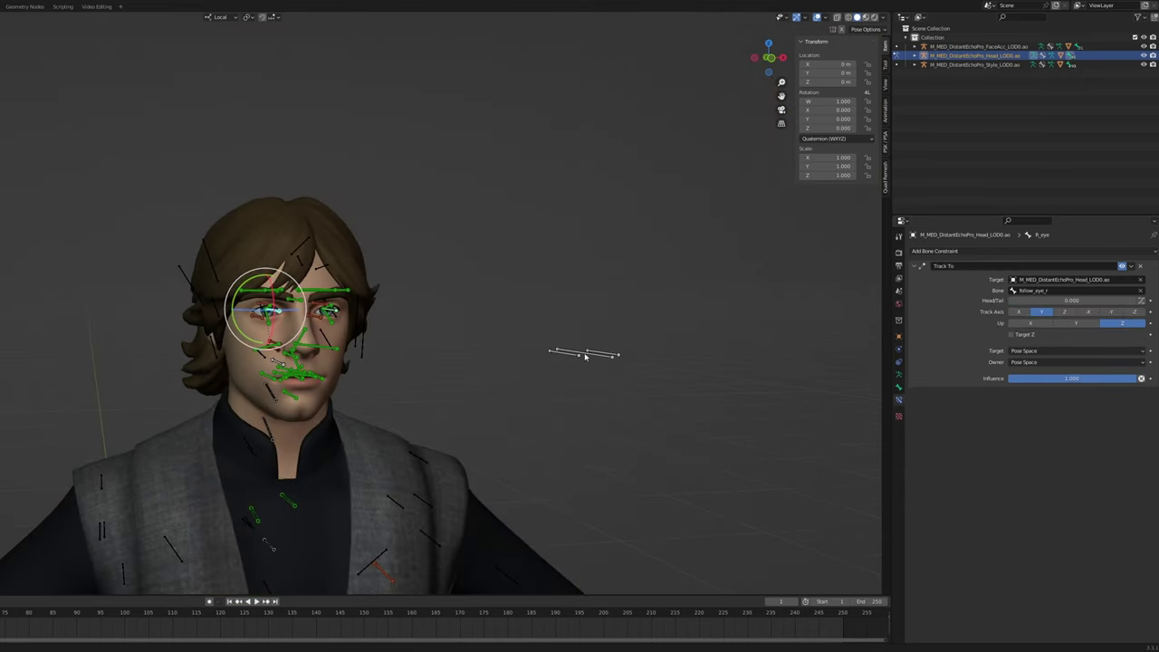
scroll(426, 315, "up", 7)
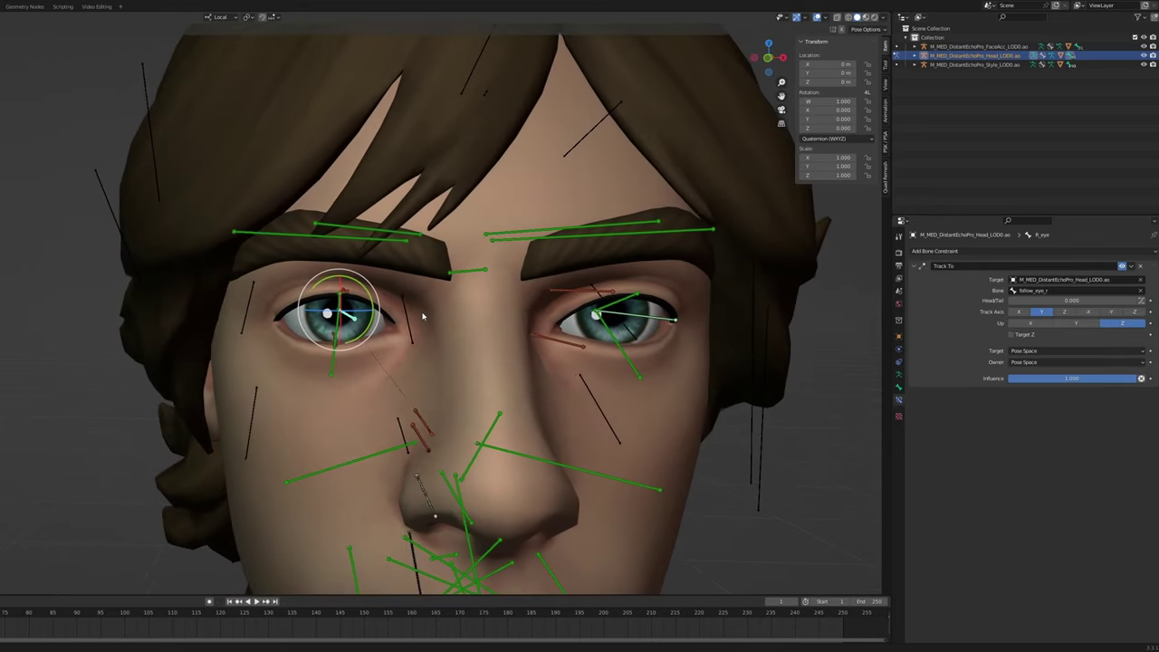
scroll(426, 315, "up", 2)
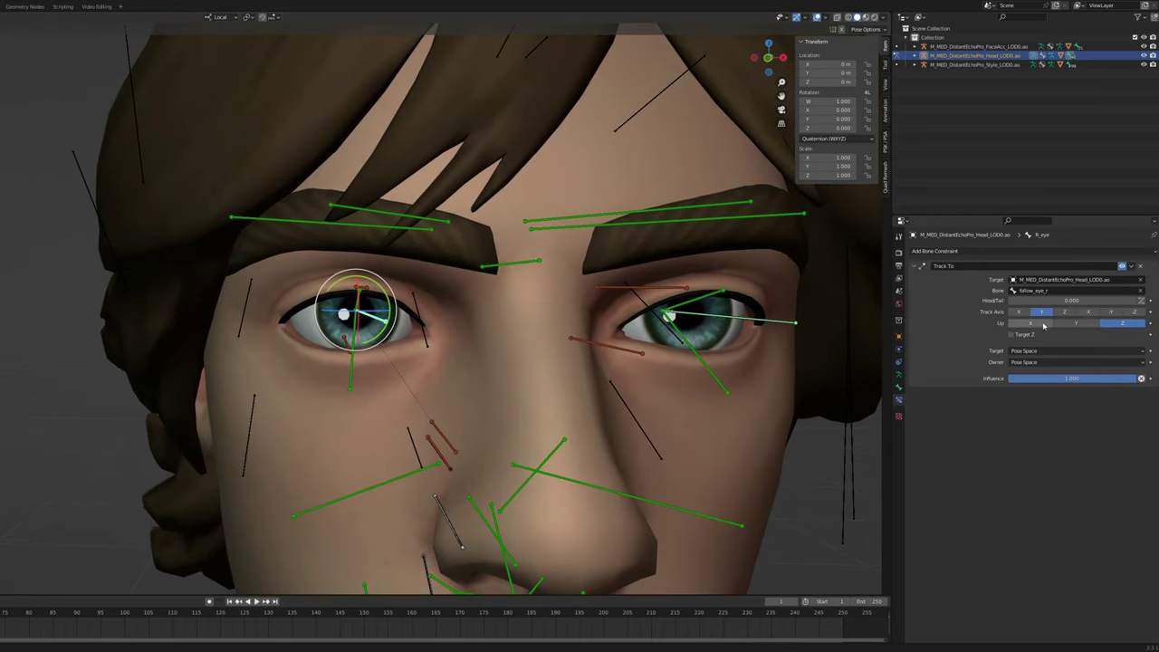
left_click(362, 298)
middle_click_drag(423, 336, 468, 343)
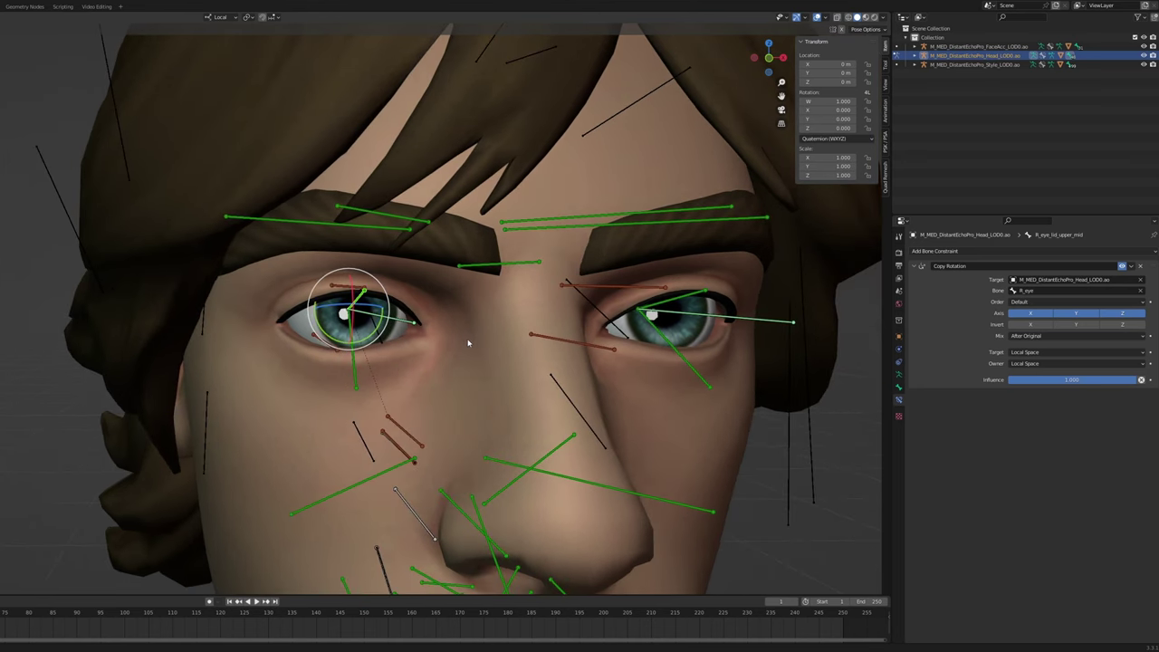
left_click(438, 325)
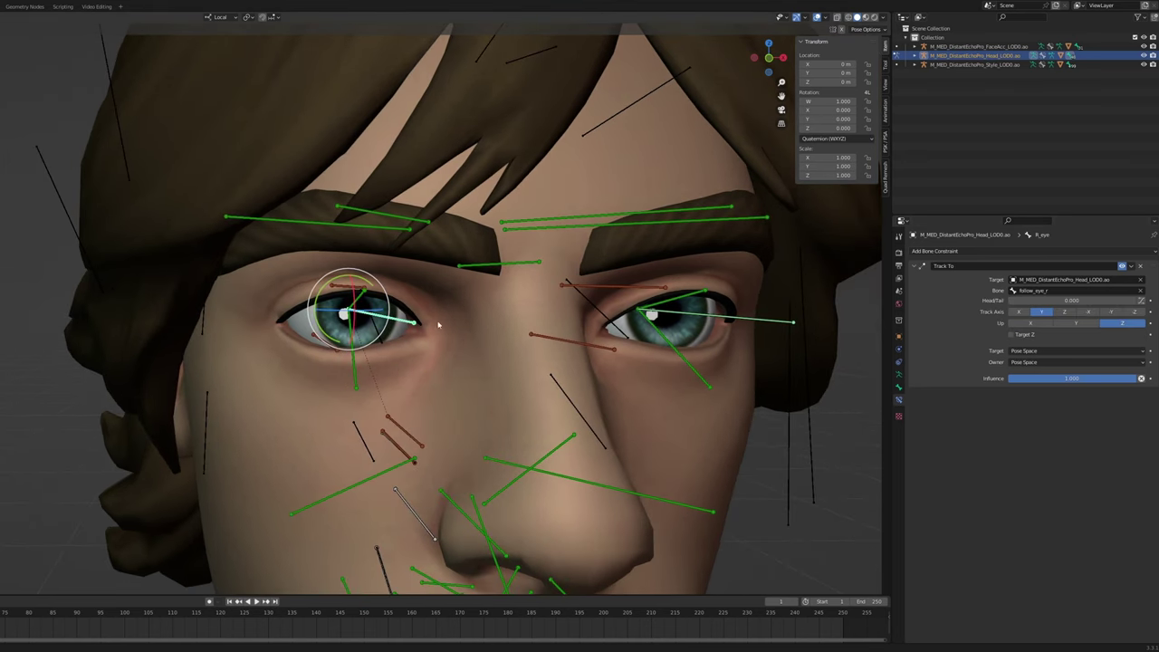
left_click(1122, 268)
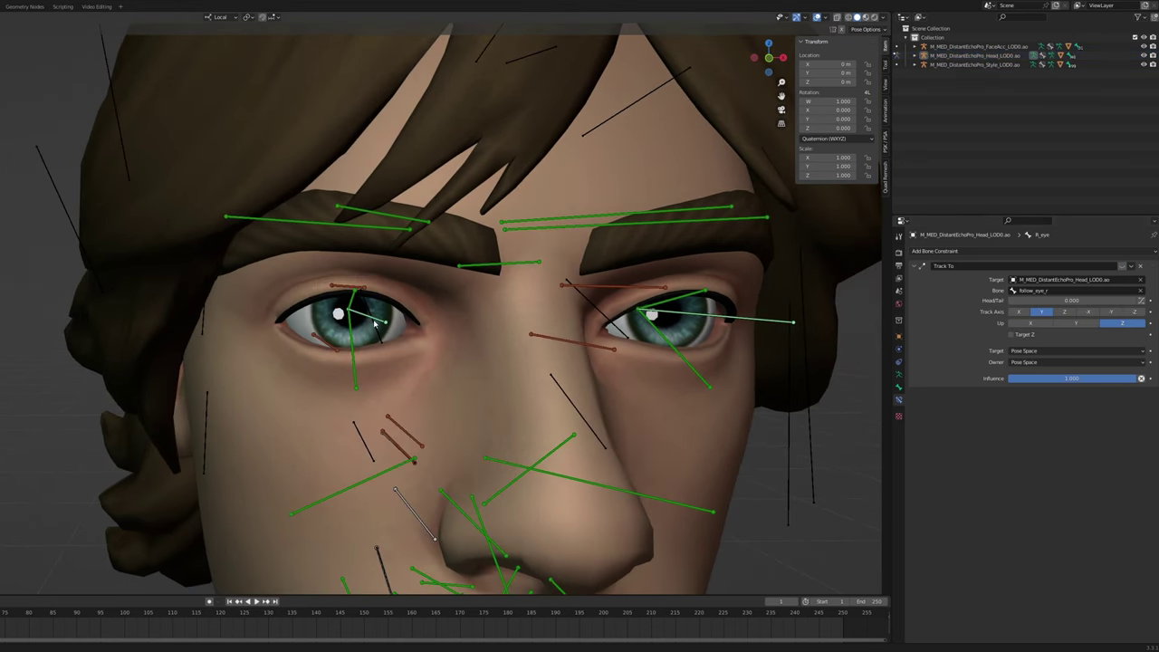
Test-rotate the R_eye bone to check how the upper eyelid follows, and undo the rotation
scroll(356, 323, "up", 2)
left_click_drag(368, 291, 365, 251)
right_click(365, 250)
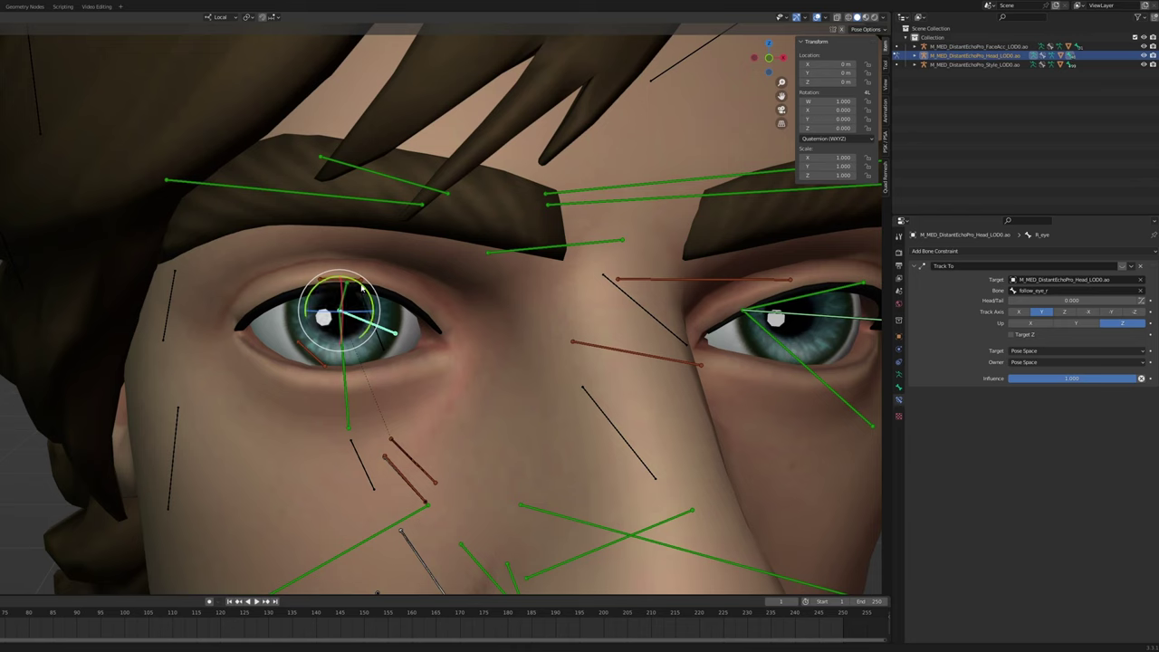
key("r")
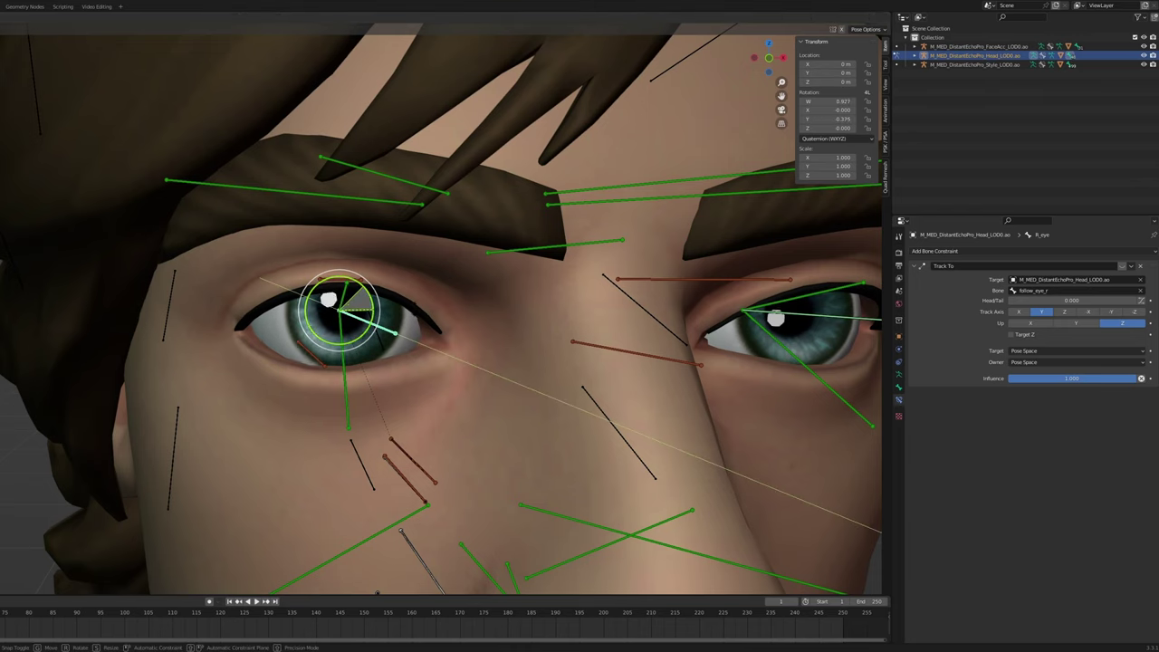
left_click_drag(464, 345, 305, 227)
key("ctrl+z")
Turn off the Y axis of R_eye_lid_upper_mid's Copy Rotation, set Influence to 0.8, and test it by rotating the eye
left_click(348, 287)
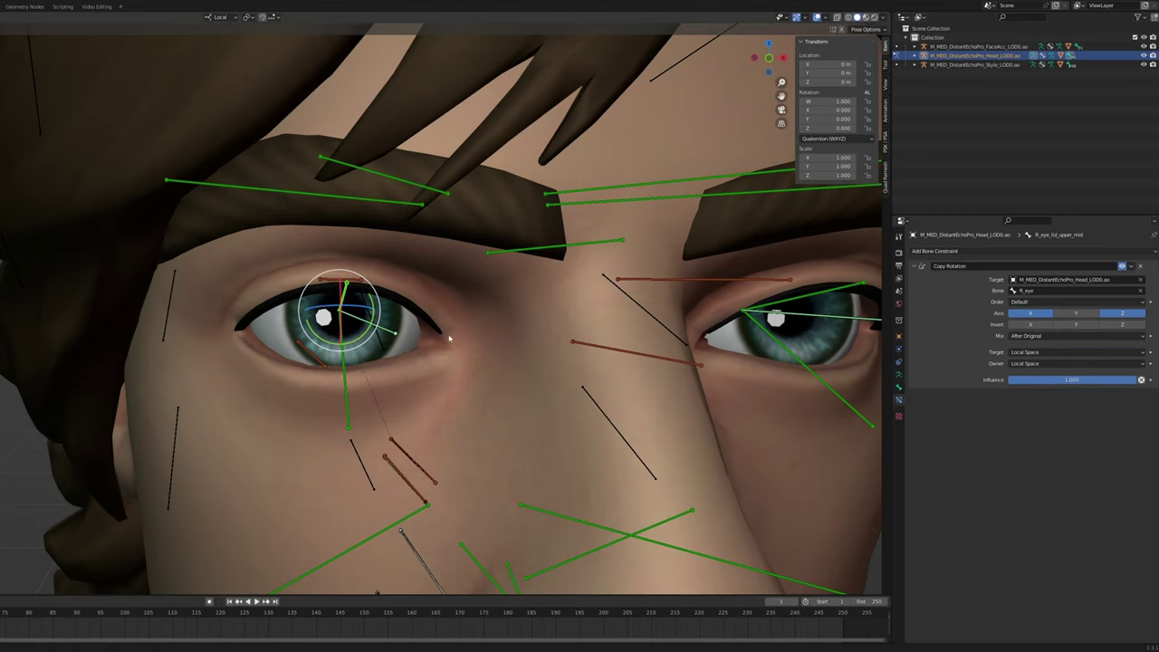
left_click(1079, 380)
key("Escape")
left_click(1080, 381)
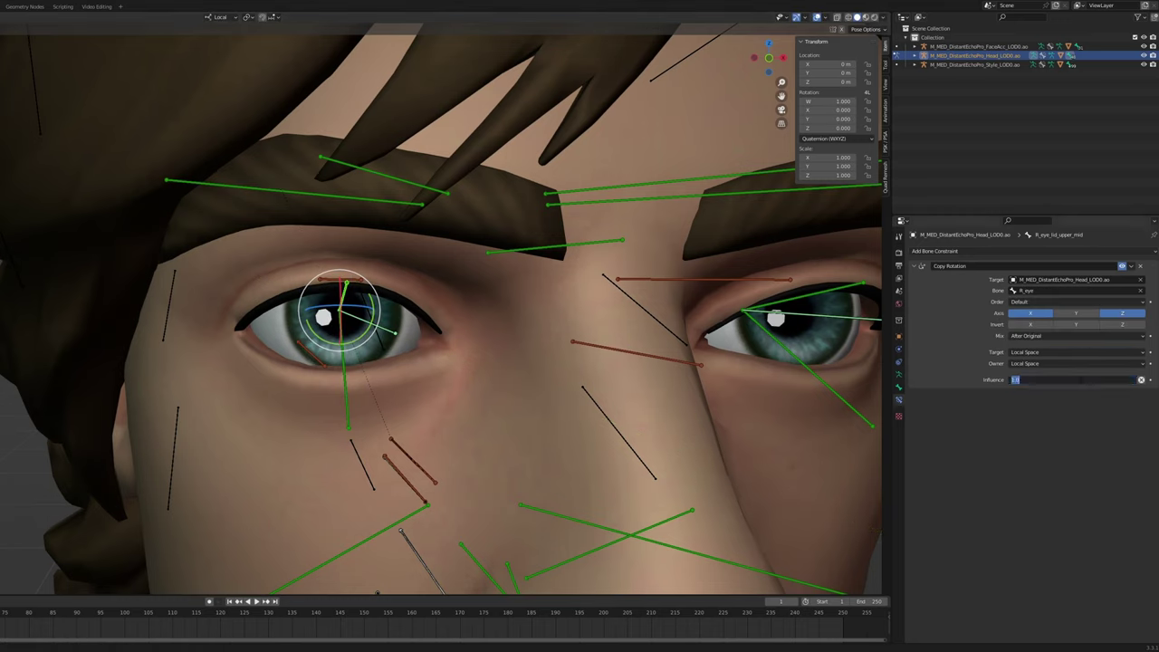
type(".8")
key("Return")
left_click(356, 319)
left_click_drag(356, 319, 317, 338)
Try an Influence of 0.2 on the upper eyelid's Copy Rotation constraint and test-rotate the R_eye bone
left_click(1079, 383)
key("Return")
left_click(363, 321)
mouse_move(362, 321)
left_mouse_down()
mouse_move(383, 319)
mouse_move(354, 332)
mouse_move(360, 309)
left_mouse_up()
right_click(360, 310)
left_click(364, 300)
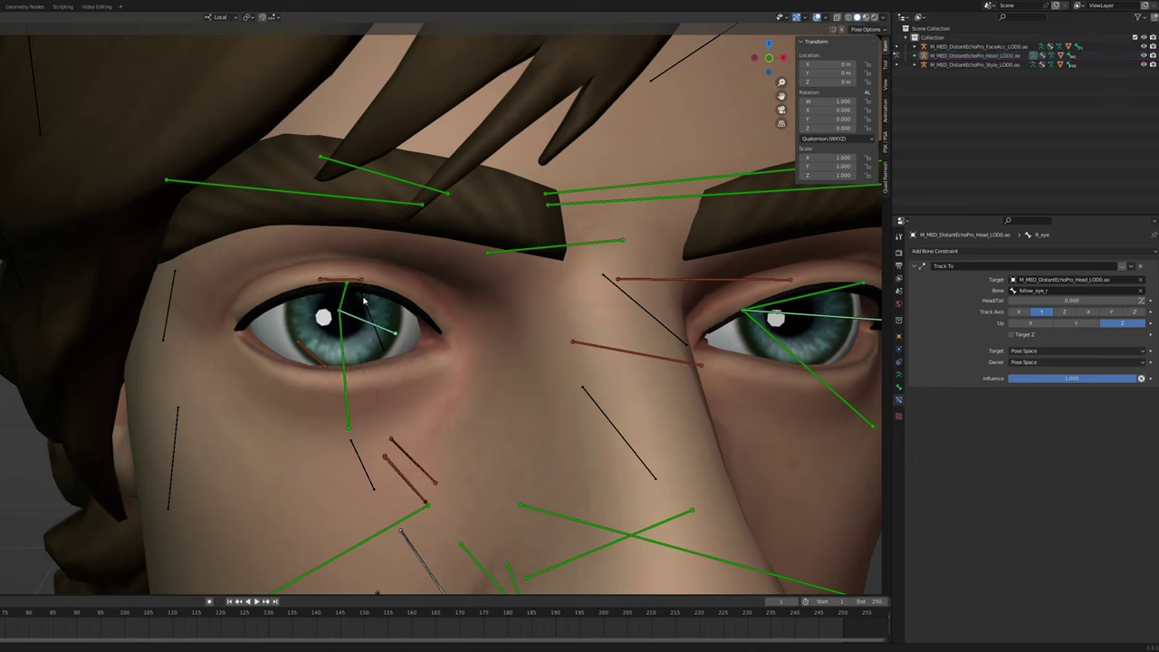
Set the Influence of R_eye_lid_upper_mid's Copy Rotation constraint to 0.6
left_click(345, 298)
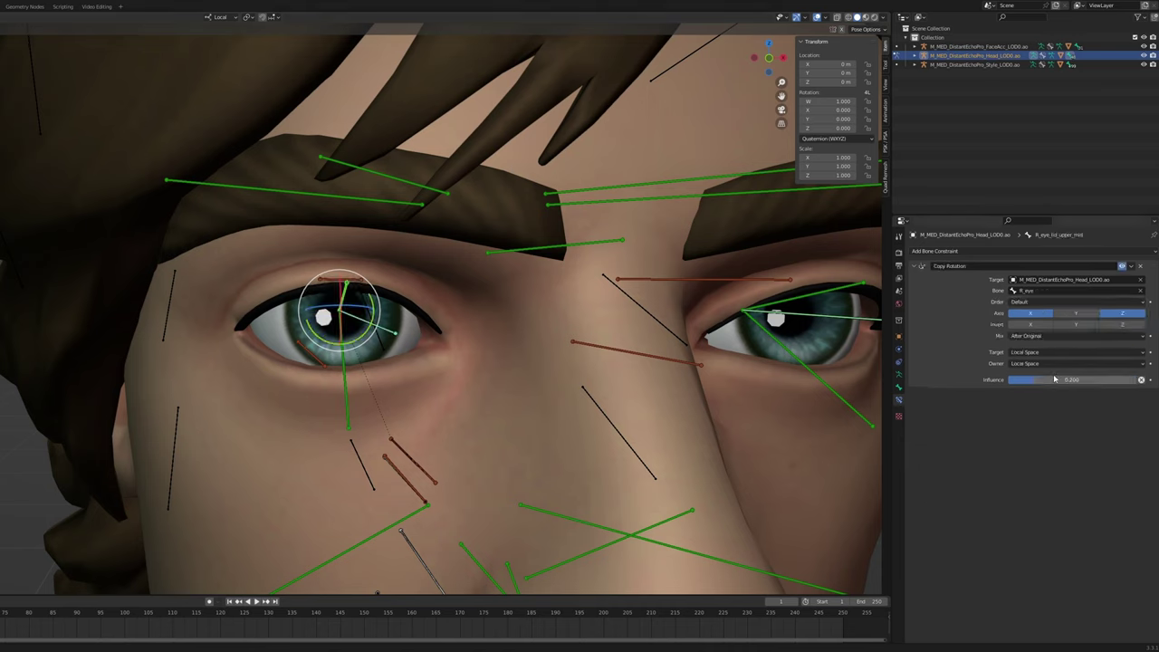
left_click(340, 312)
key("r")
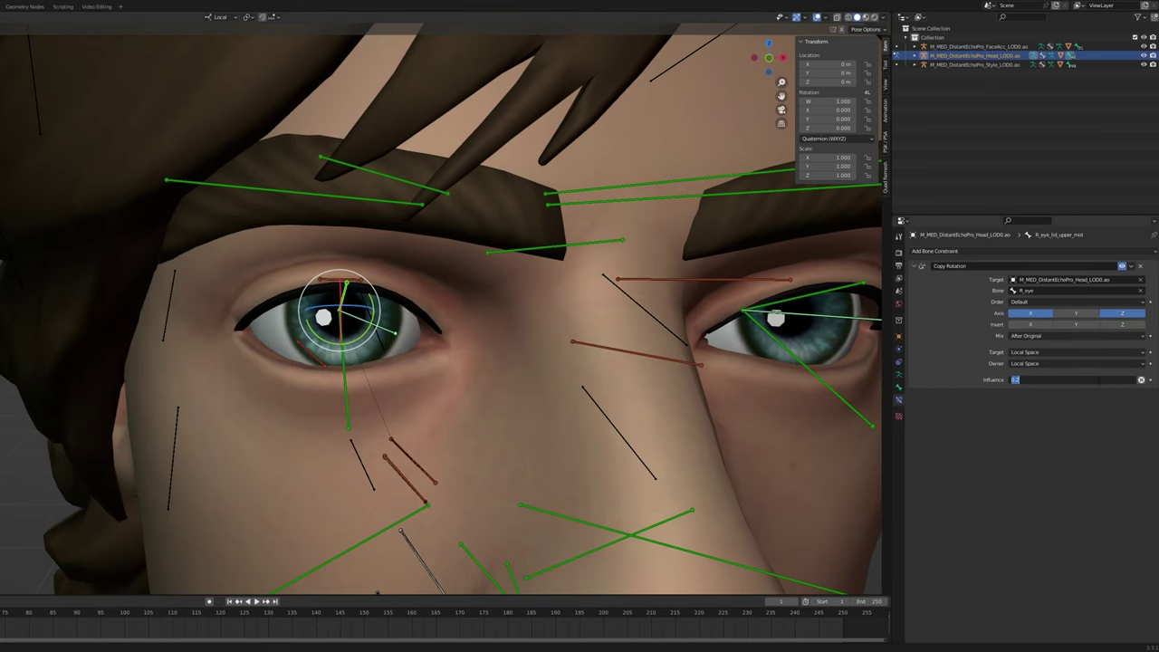
type("0.6")
key("Return")
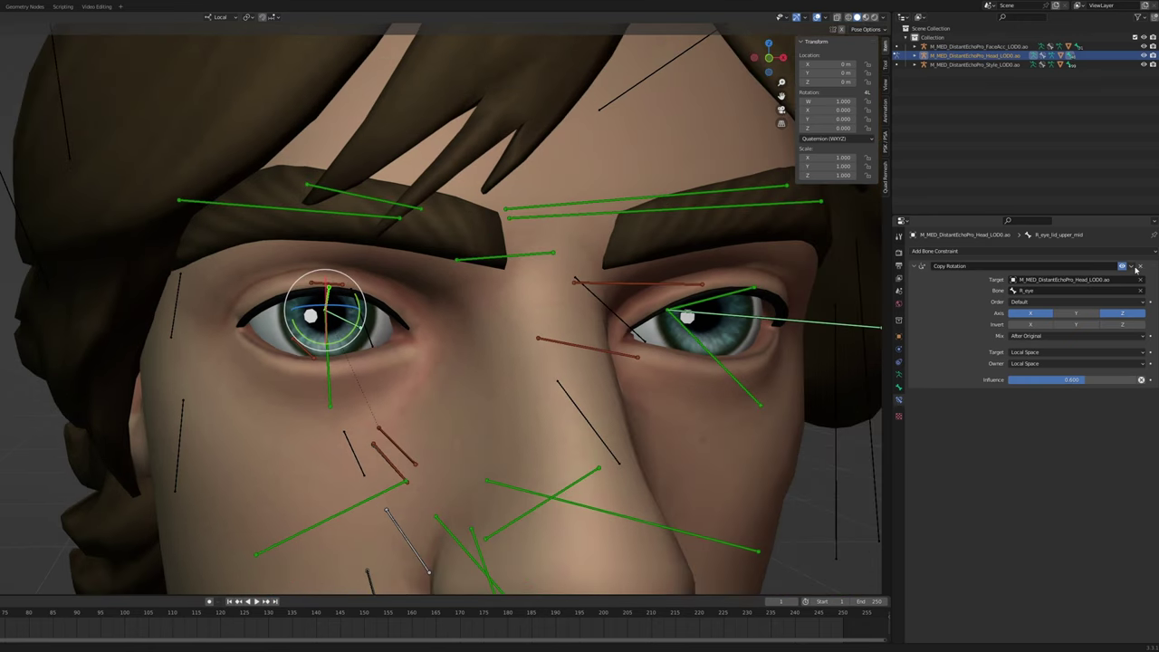
Duplicate the Copy Rotation constraint, keeping only the X axis on the original and only the Z axis on the copy
left_click(1133, 267)
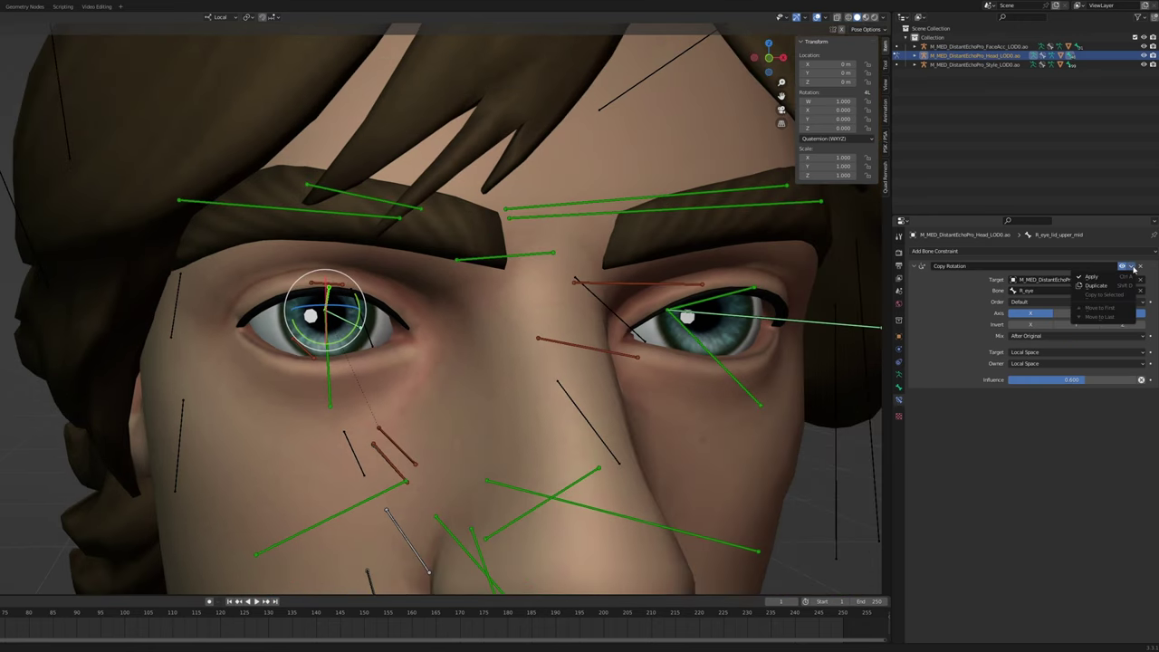
left_click(1122, 283)
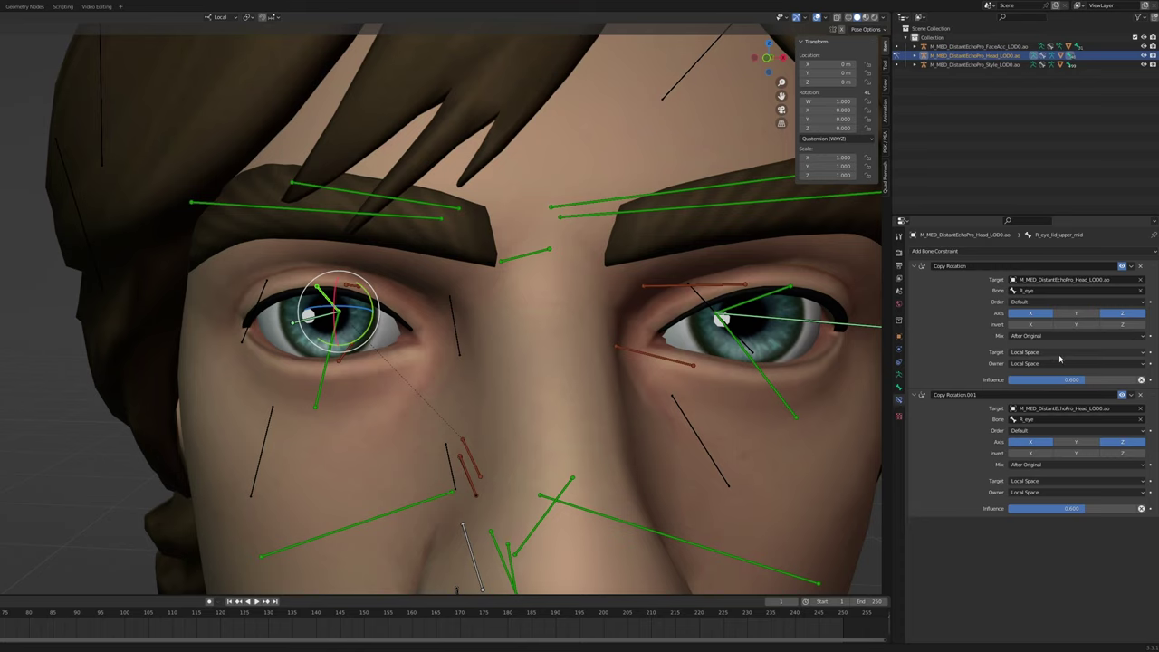
left_click(1123, 313)
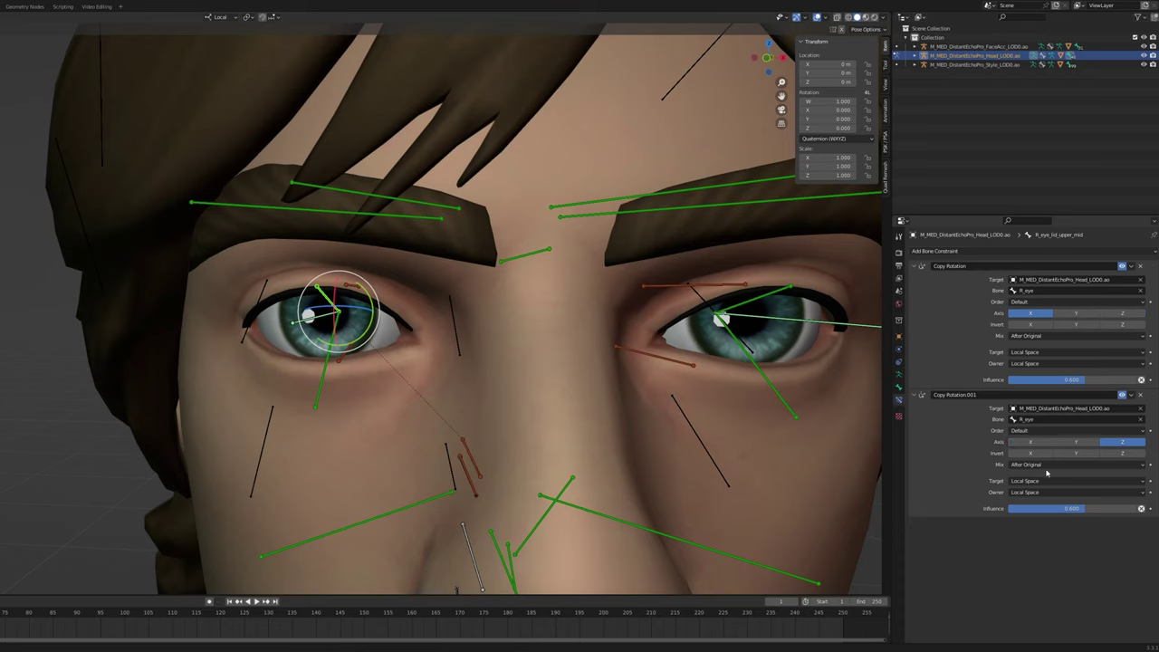
Set the Influence of R_eye_lid_upper_mid's Z-axis Copy Rotation to 0.2 and of its X-axis Copy Rotation to 0.8
left_click(1105, 509)
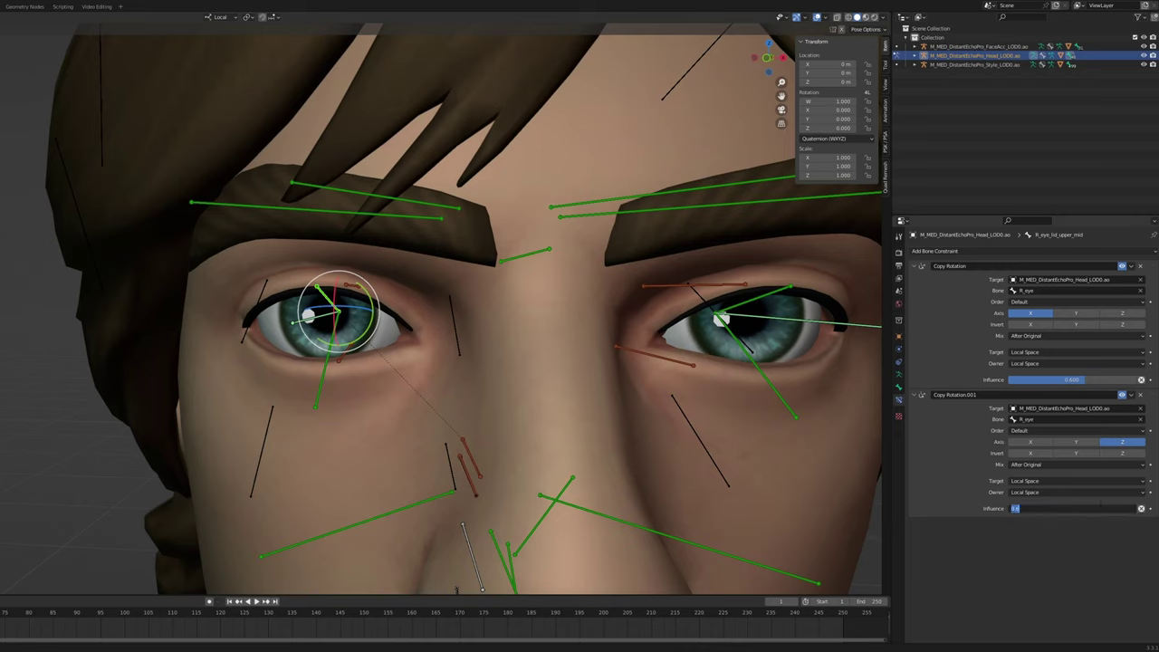
key("Return")
left_click(1082, 380)
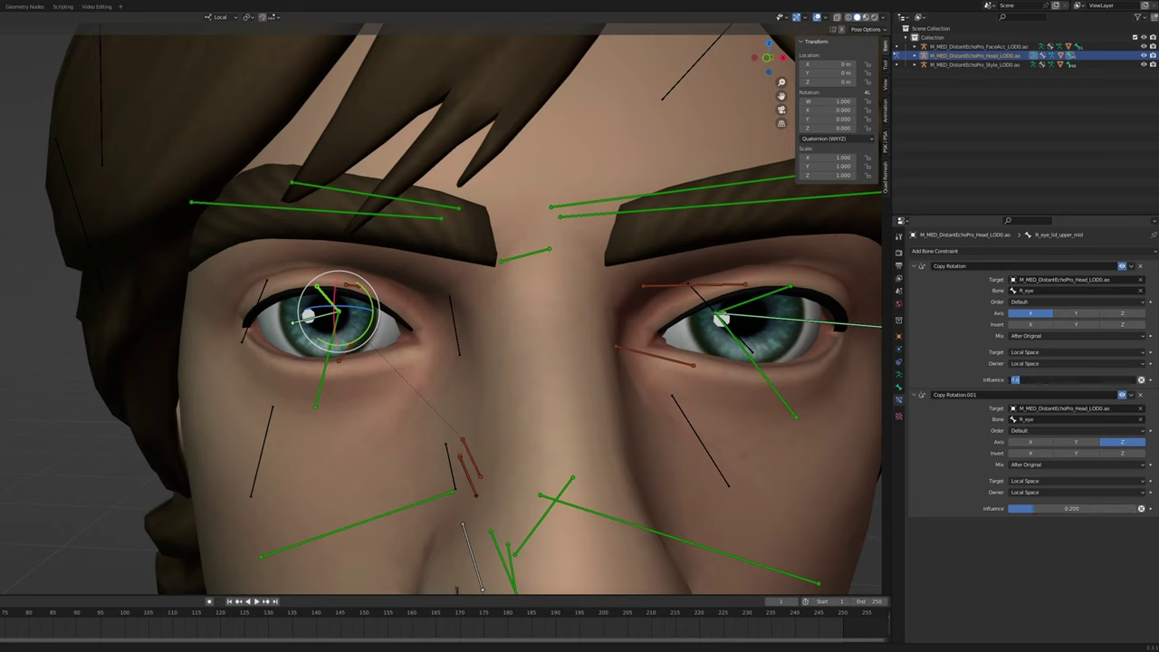
key("Return")
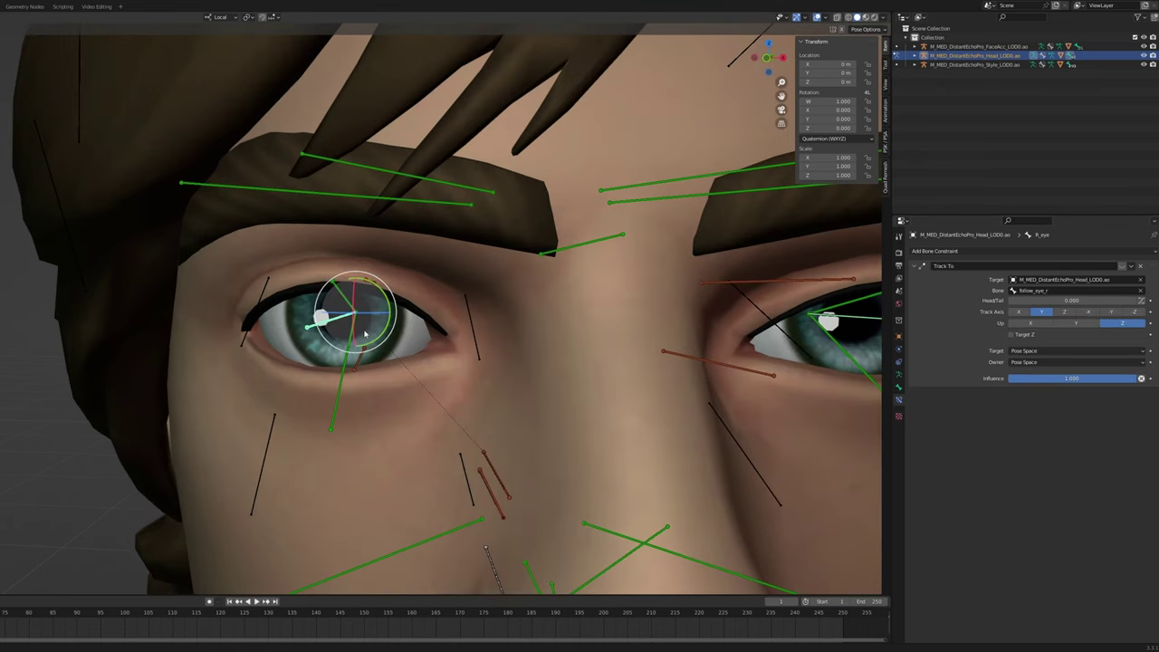
Test-rotate the R_eye bone and set the Influence of R_eye_lid_upper_mid's Z-axis Copy Rotation to 0.5
key("r")
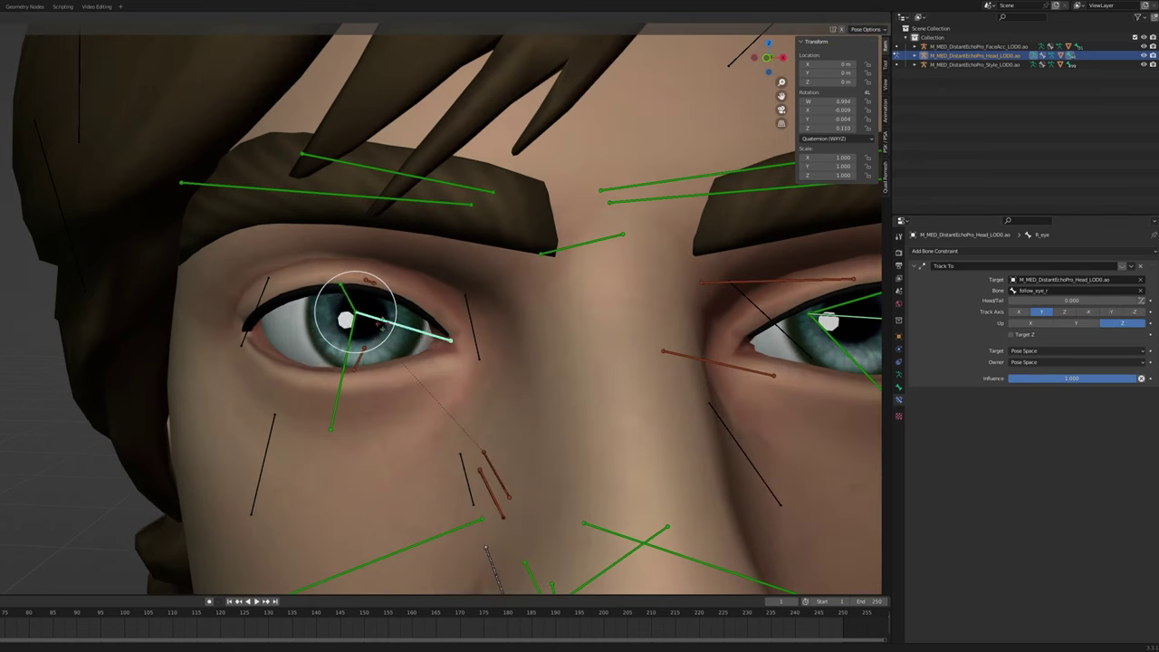
mouse_move(361, 321)
left_mouse_down()
mouse_move(397, 320)
mouse_move(350, 316)
mouse_move(404, 326)
mouse_move(365, 325)
mouse_move(390, 324)
mouse_move(373, 307)
left_mouse_up()
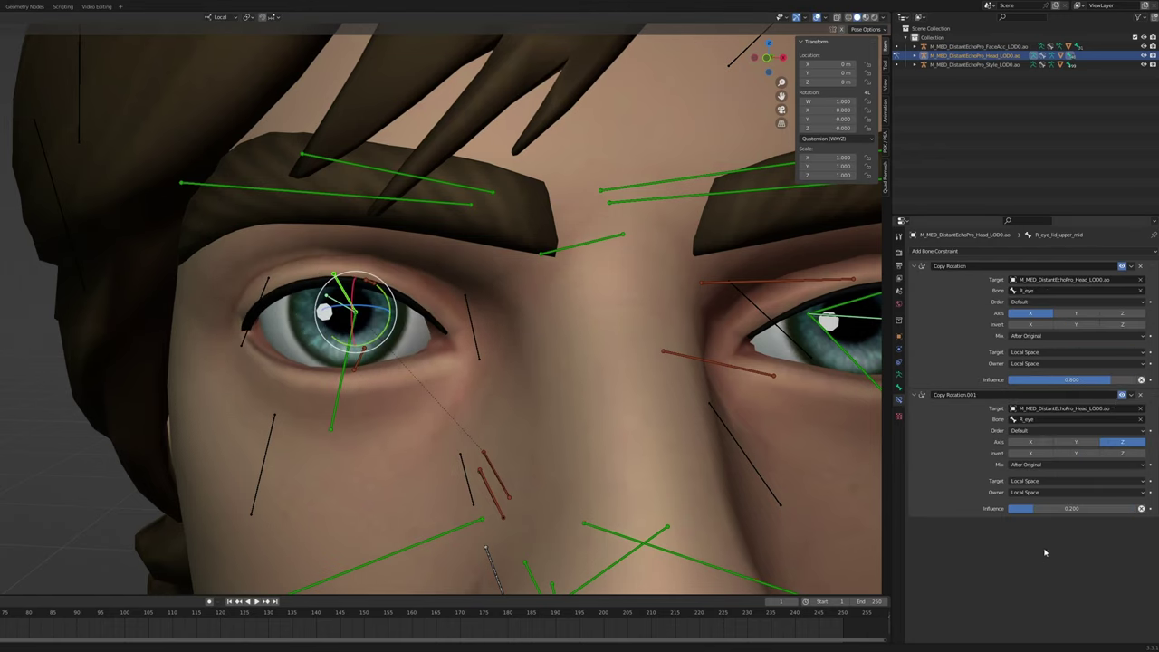
left_click(1027, 510)
type(".5")
key("Return")
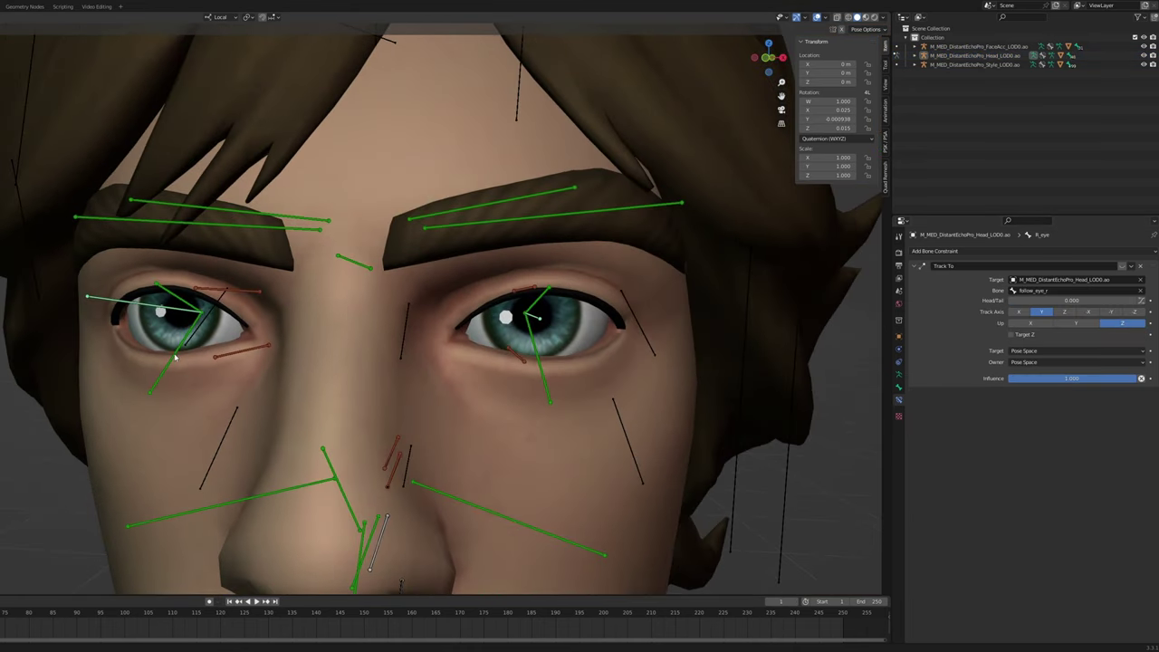
Copy both Copy Rotation constraints from R_eye_lid_upper_mid to the right lower and both left eyelid bones
left_click(145, 305)
left_click(543, 296, "shift")
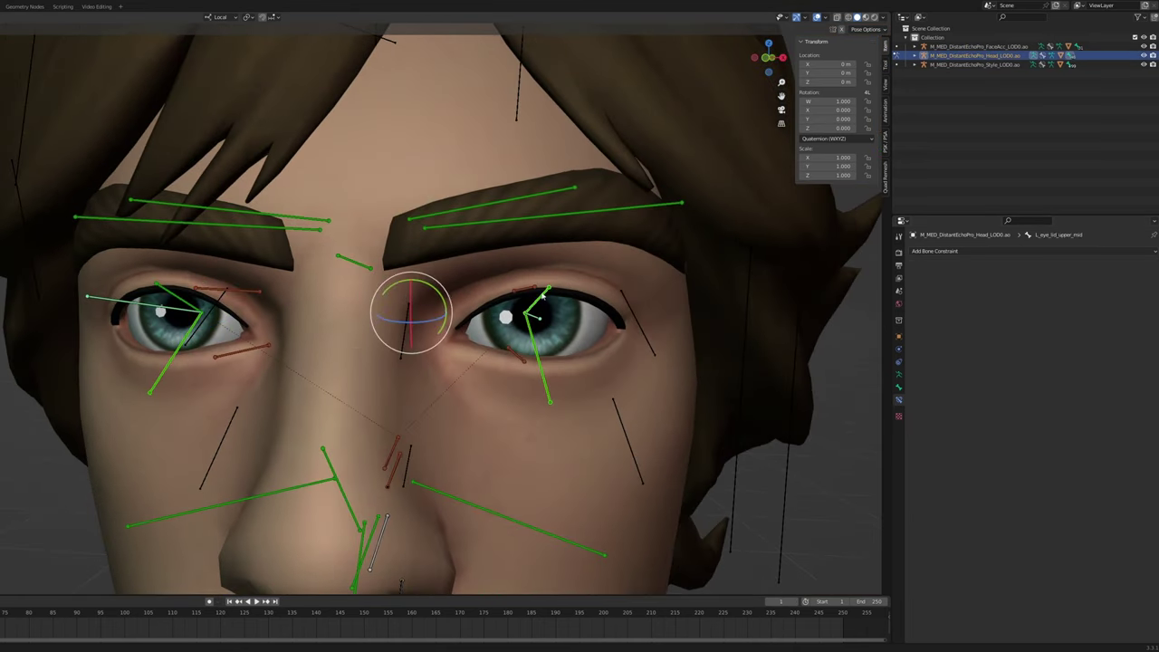
left_click(167, 292, "shift")
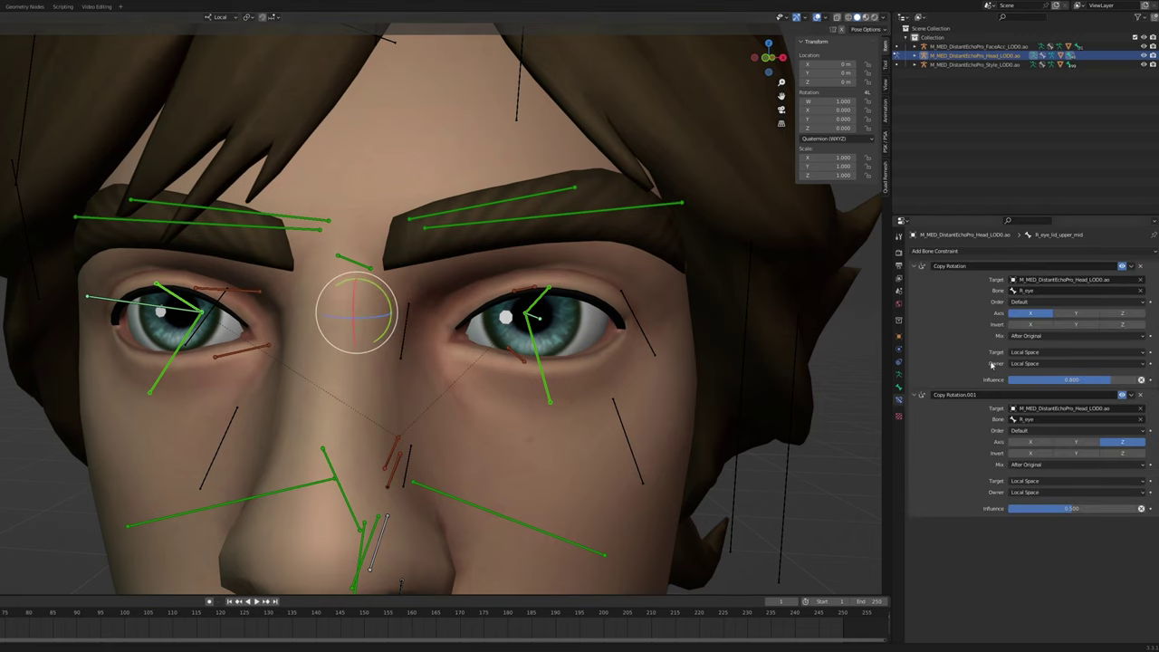
left_click(115, 17)
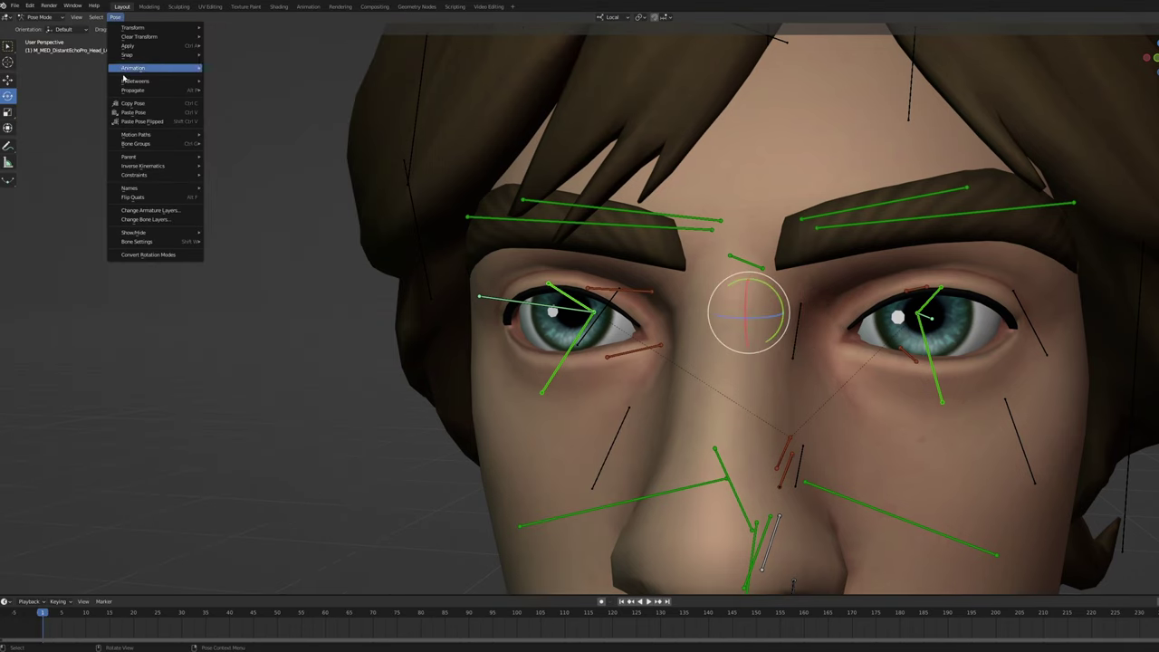
mouse_move(137, 175)
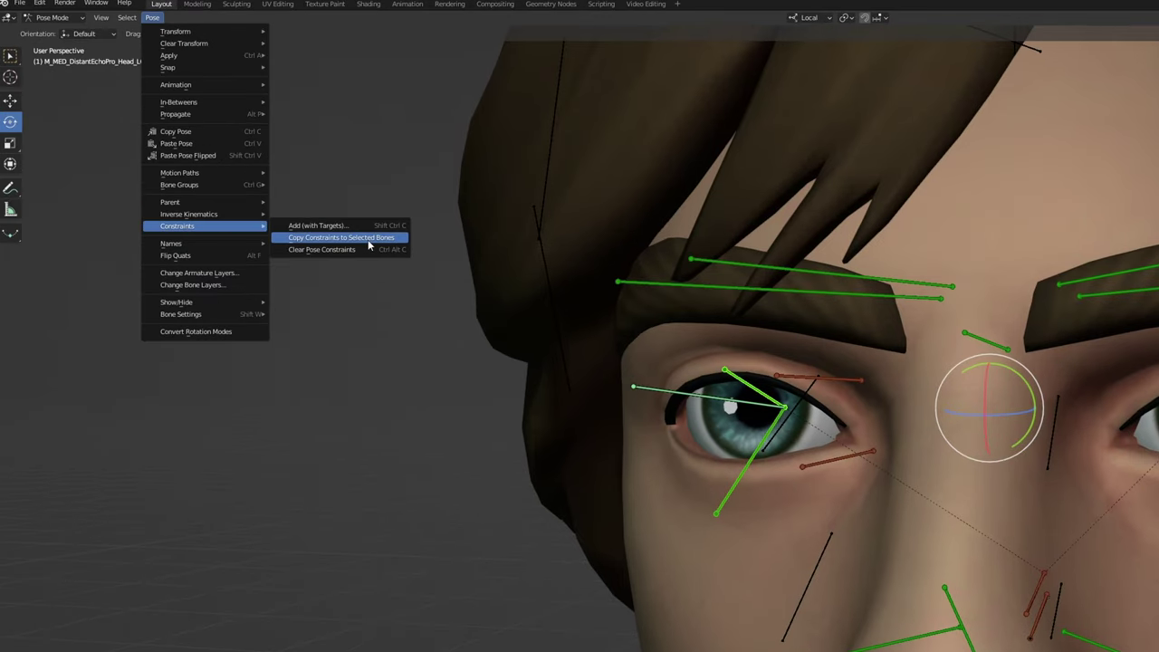
left_click(368, 241)
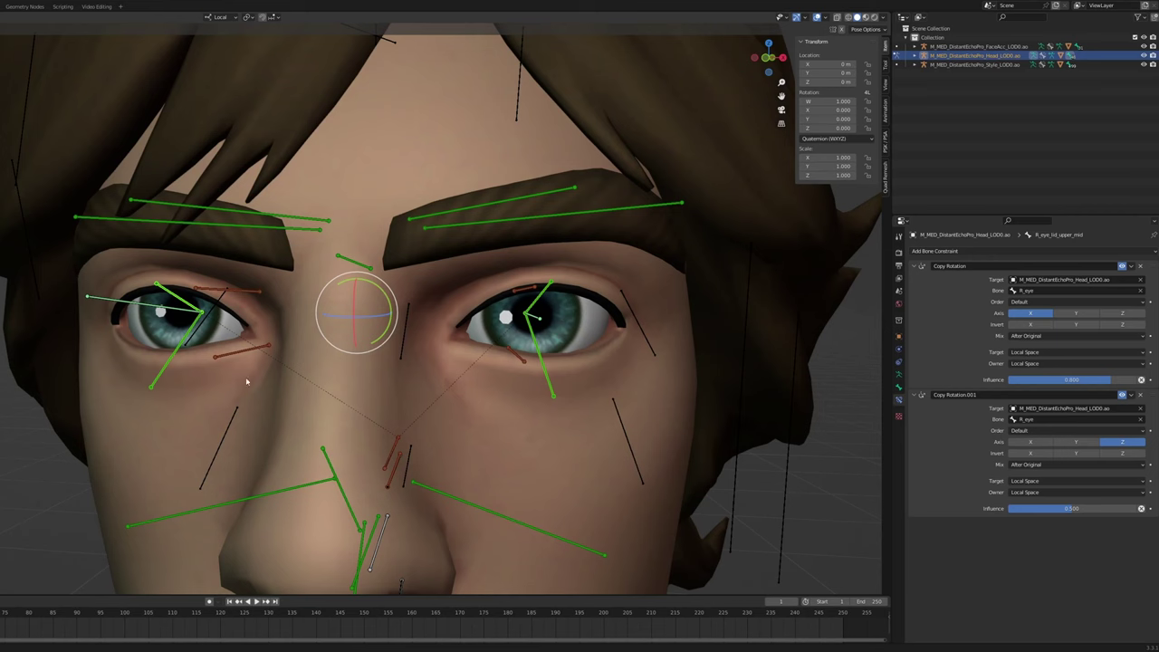
Set the target bone of L_eye_lid_upper_mid's X-axis Copy Rotation constraint to L_eye
left_click(539, 306)
left_click(1055, 291)
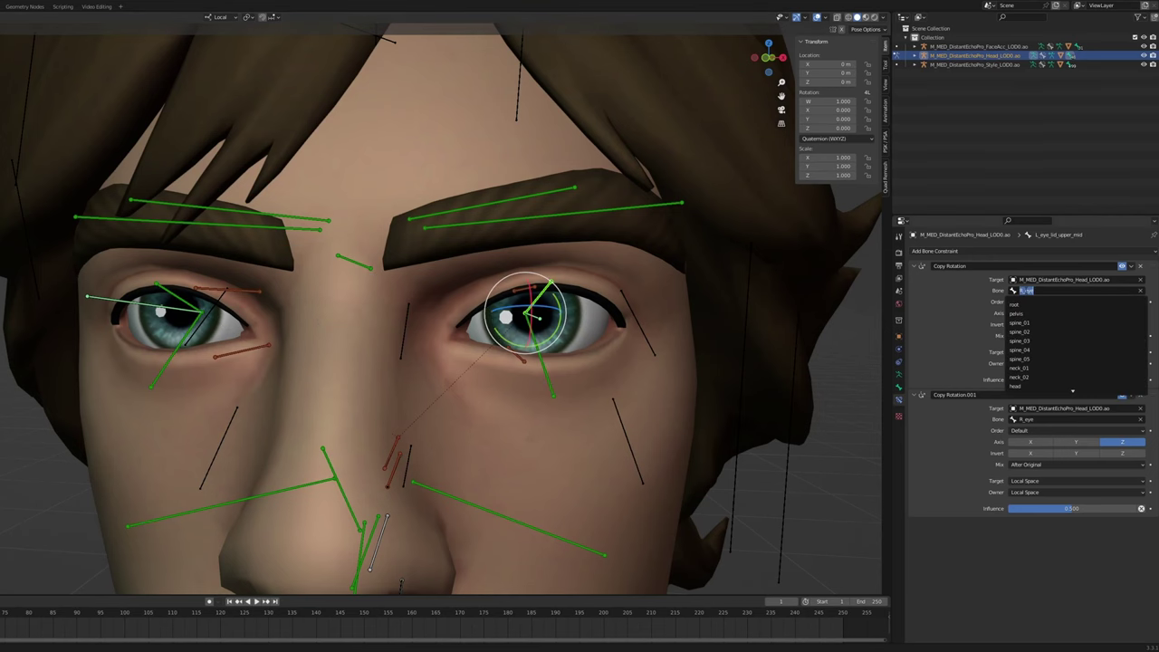
key("BackSpace")
type("L")
key("Return")
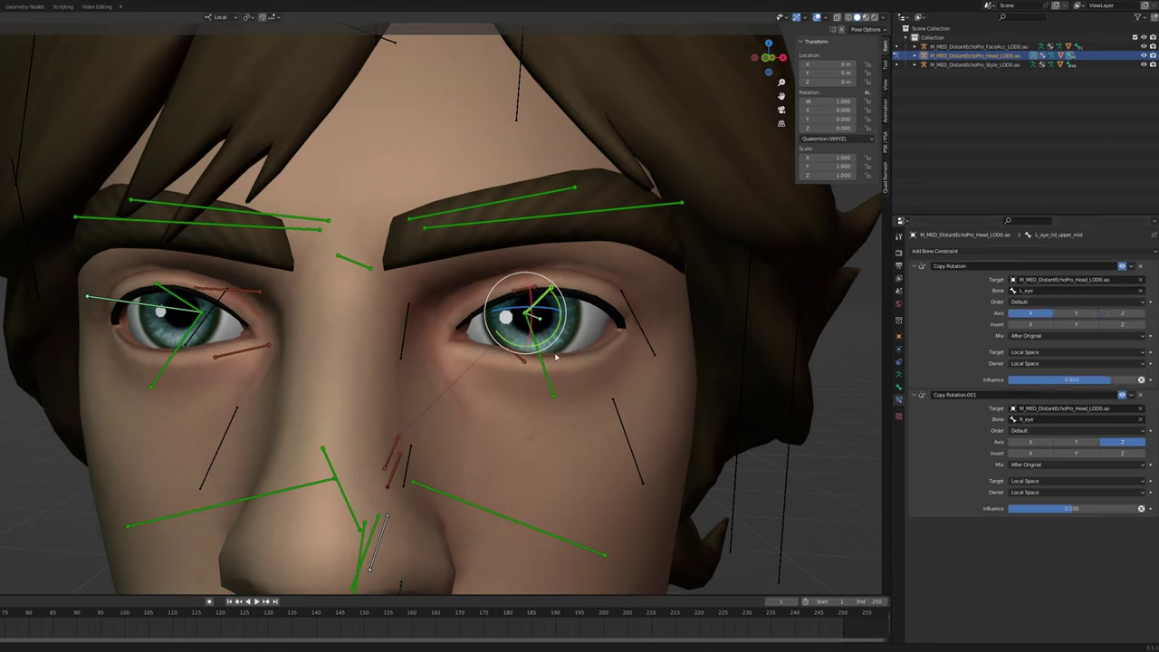
Disable the L_eye bone's Track To constraint and test-rotate the bone to check how the left eyelids follow
left_click(545, 366)
left_click(545, 296, "shift")
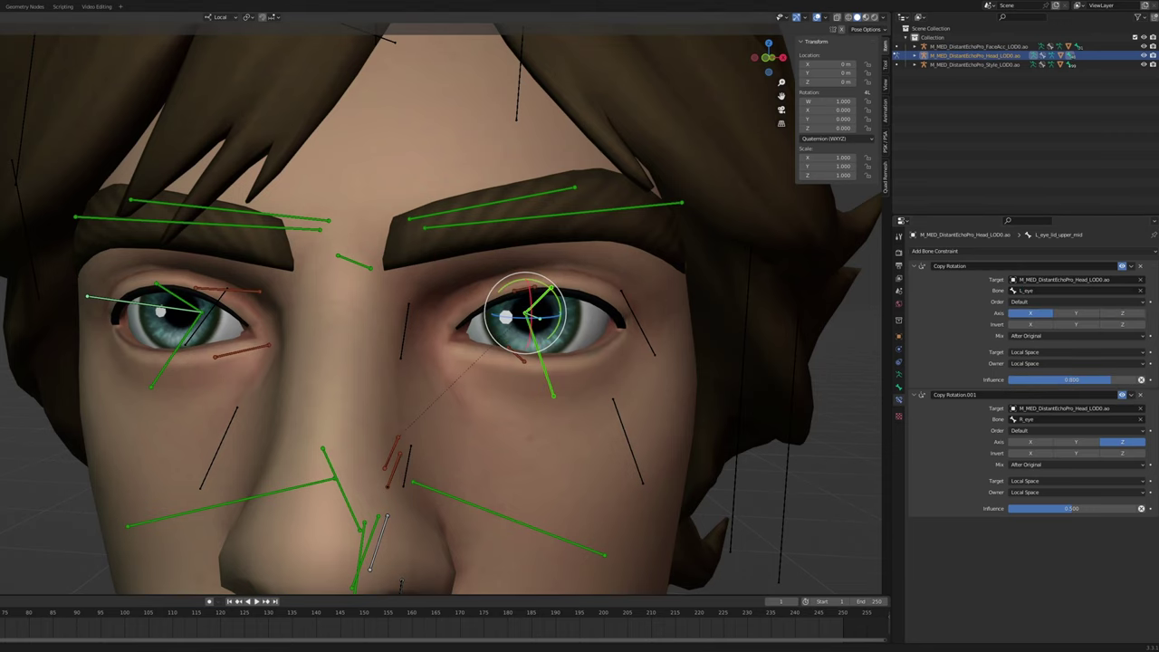
left_click(603, 333)
left_click(541, 318)
left_click(1123, 267)
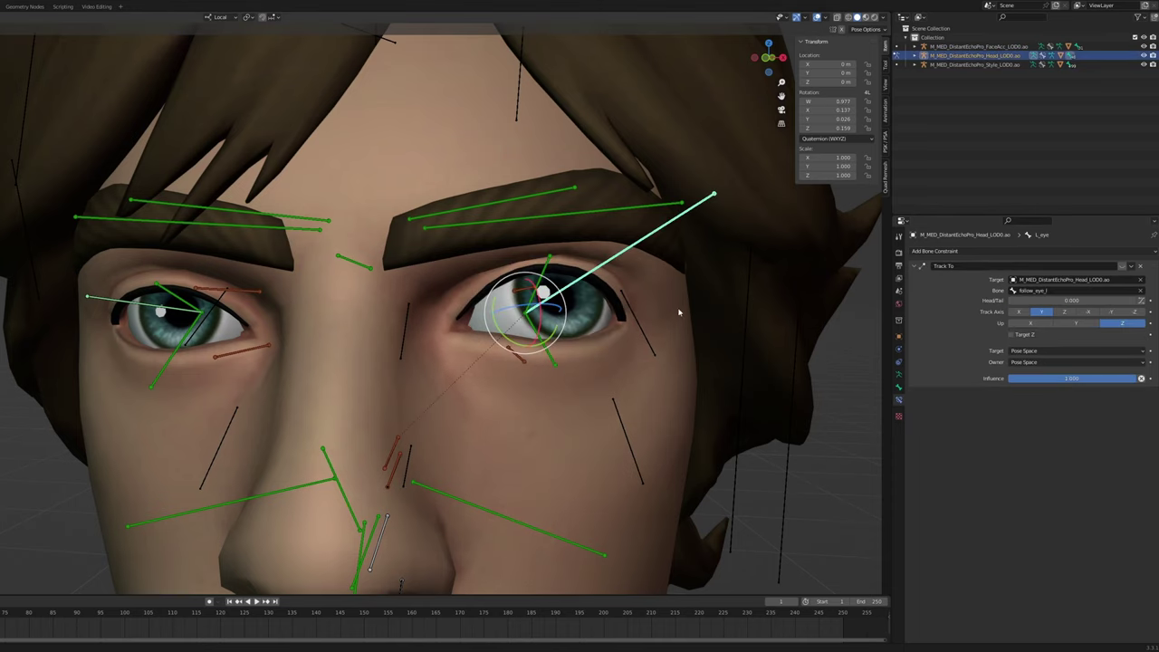
mouse_move(548, 323)
left_mouse_down()
mouse_move(535, 338)
mouse_move(561, 316)
mouse_move(573, 326)
mouse_move(542, 344)
left_mouse_up()
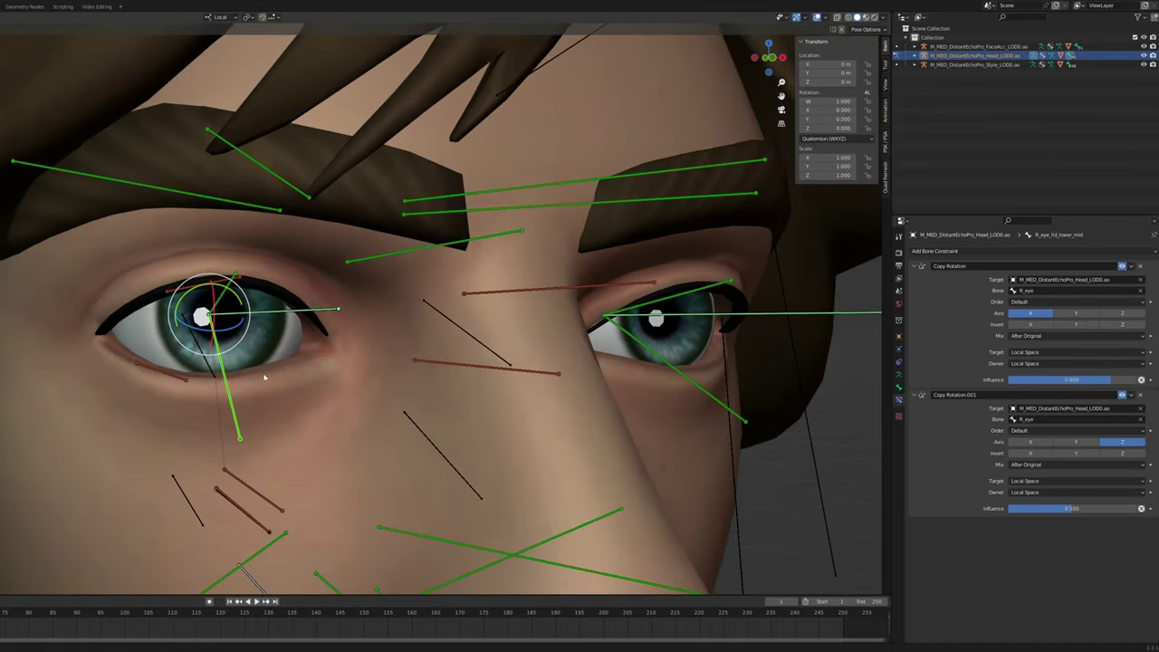
Set the Influence of R_eye_lid_lower_mid's X-axis Copy Rotation to 0.3 and open the Z-axis constraint's Influence for editing
scroll(264, 377, "down", 4)
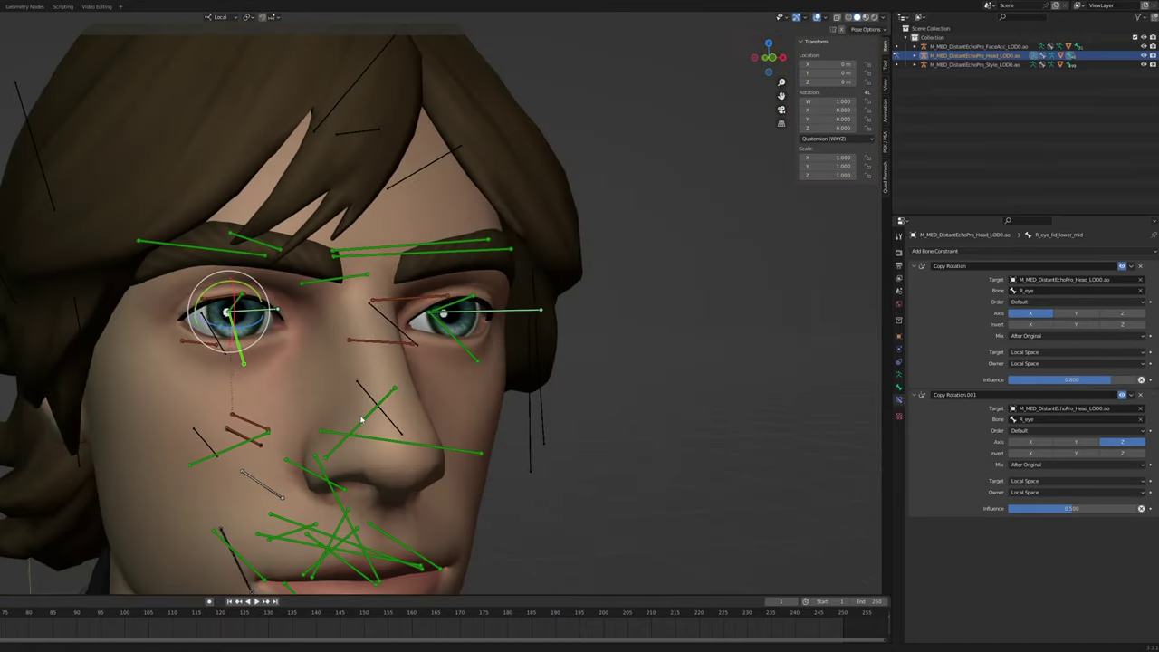
middle_click_drag(360, 419, 136, 394)
scroll(137, 393, "up", 4)
scroll(136, 393, "down", 5)
middle_click_drag(290, 408, 397, 424)
scroll(397, 423, "up", 3)
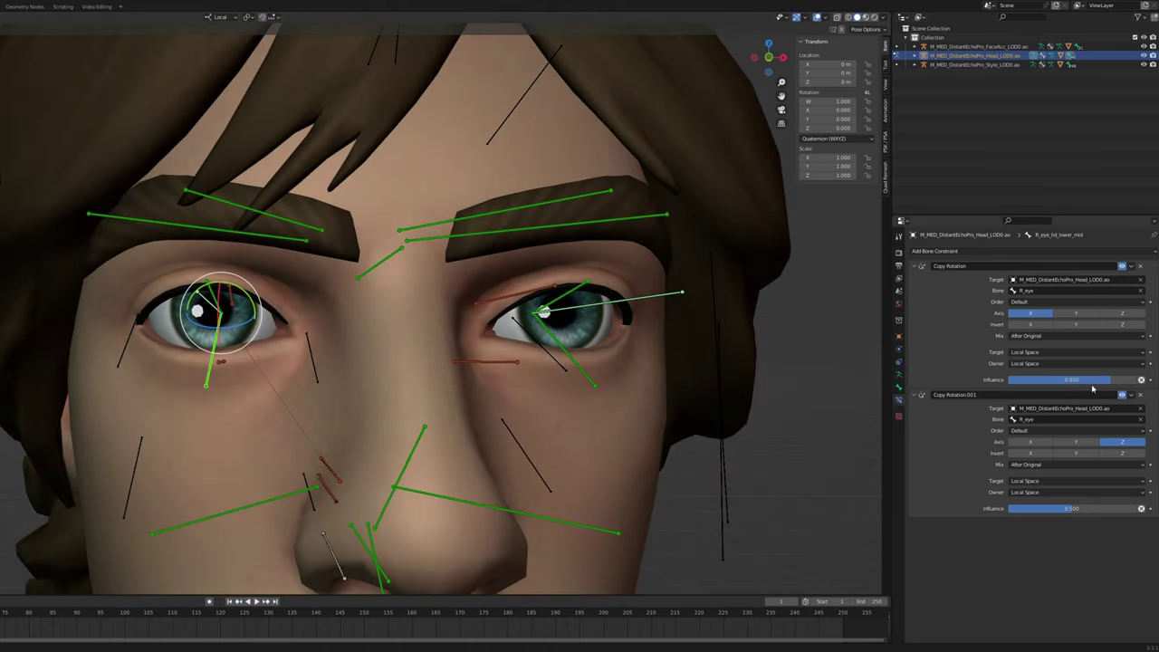
scroll(400, 372, "up", 2)
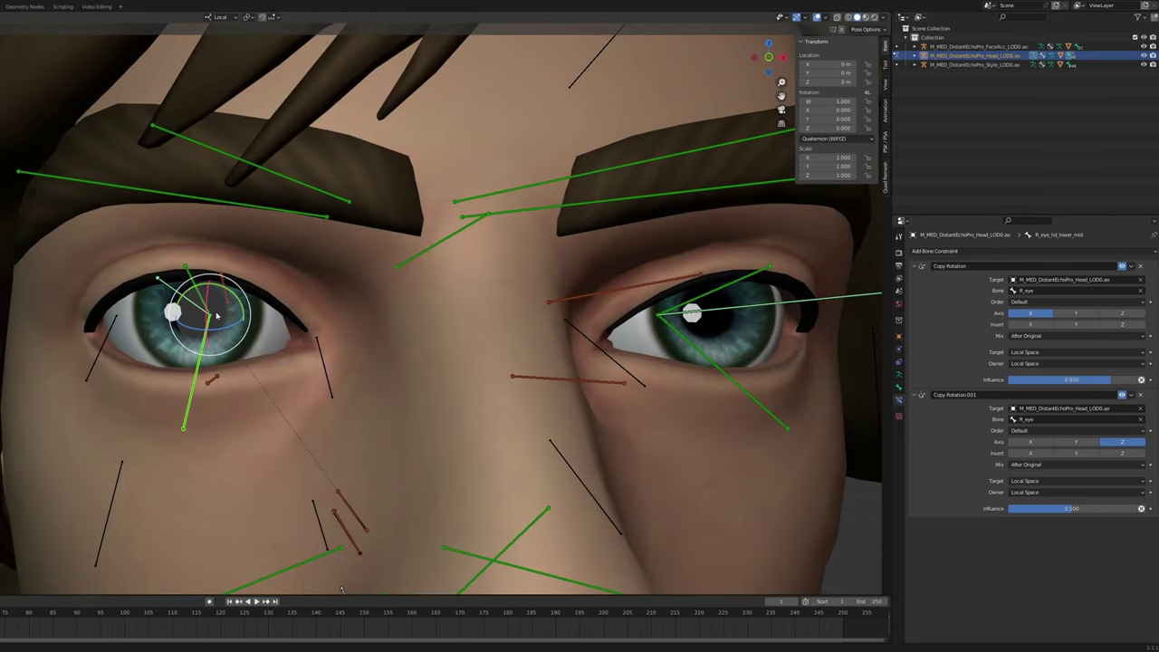
scroll(458, 367, "down", 5)
scroll(459, 367, "up", 5)
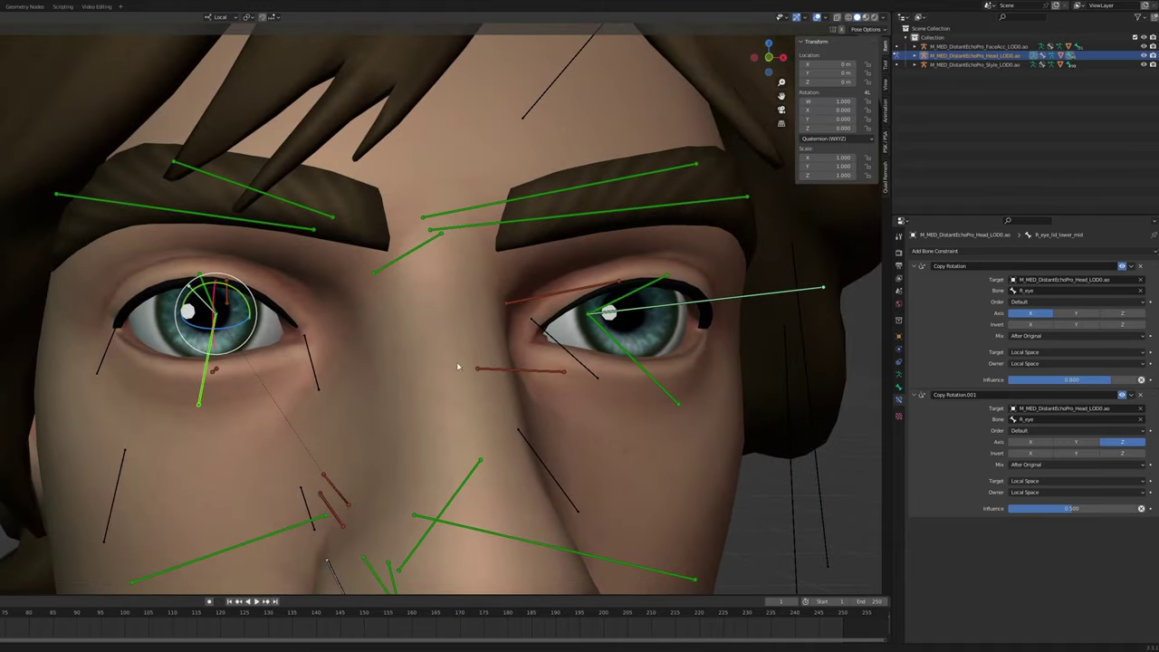
left_click(1128, 381)
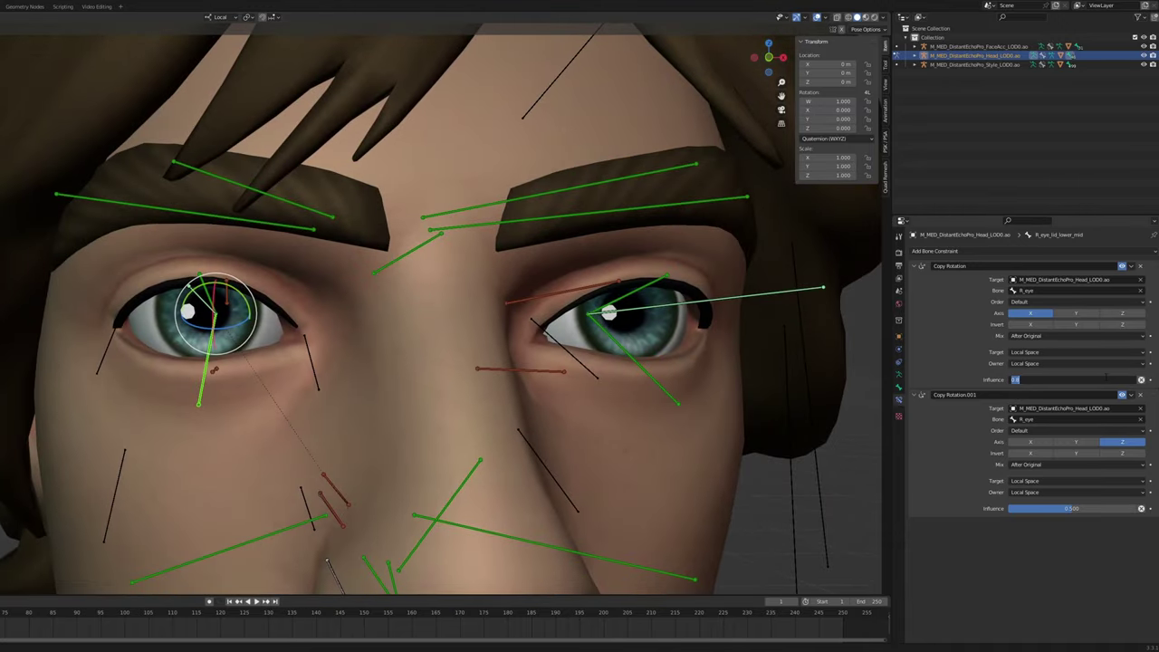
type("0.3")
key("Return")
left_click(1075, 507)
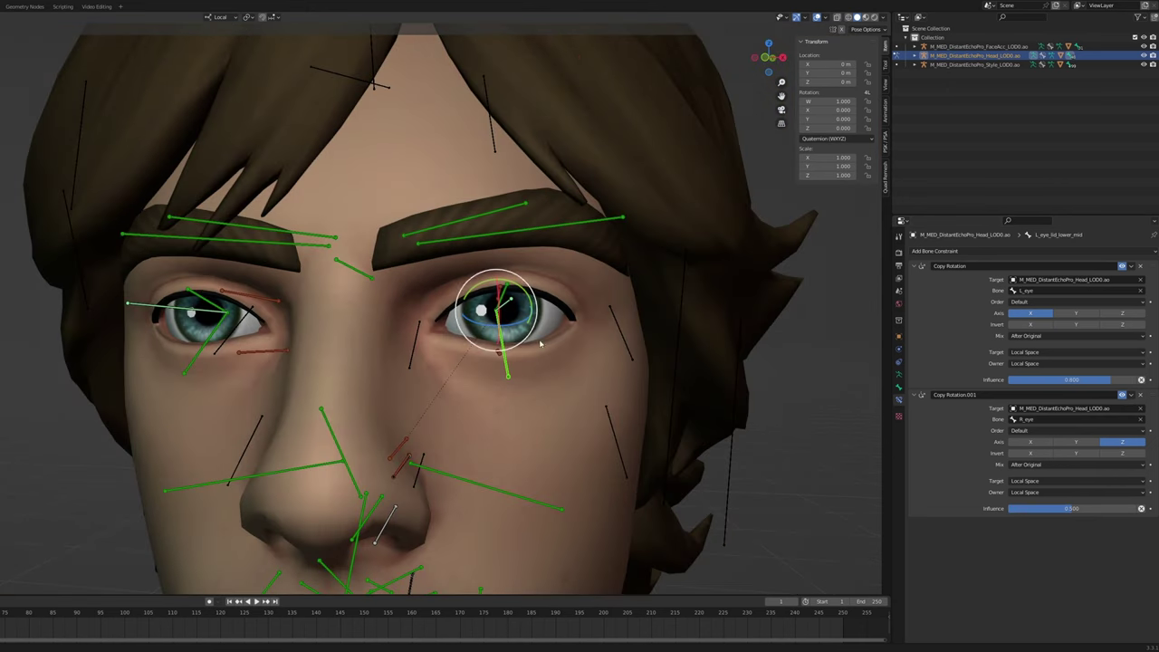
Set the Influence of L_eye_lid_lower_mid's X-axis Copy Rotation to 0.3 and edit its Z-axis constraint's Influence
left_click(1051, 379)
type("0.3")
key("Return")
left_click(1034, 507)
key("BackSpace")
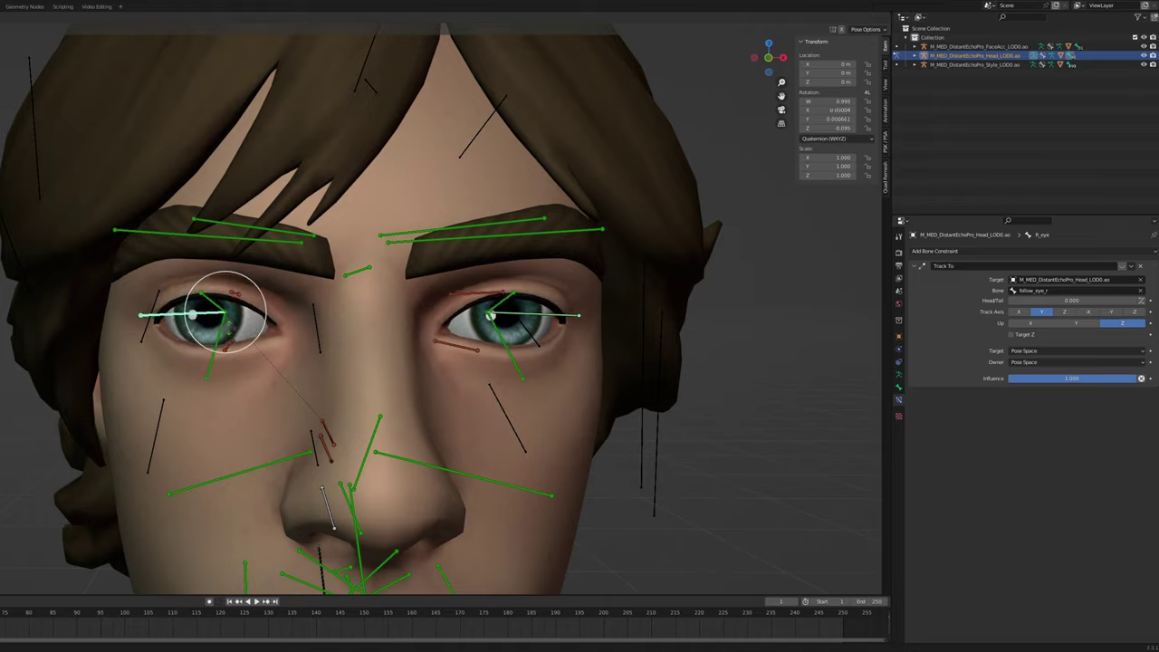
Test-rotate the R_eye bone and set the target bone of both left eyelid bones' Z-axis Copy Rotation to L_eye
left_click_drag(234, 325, 273, 327)
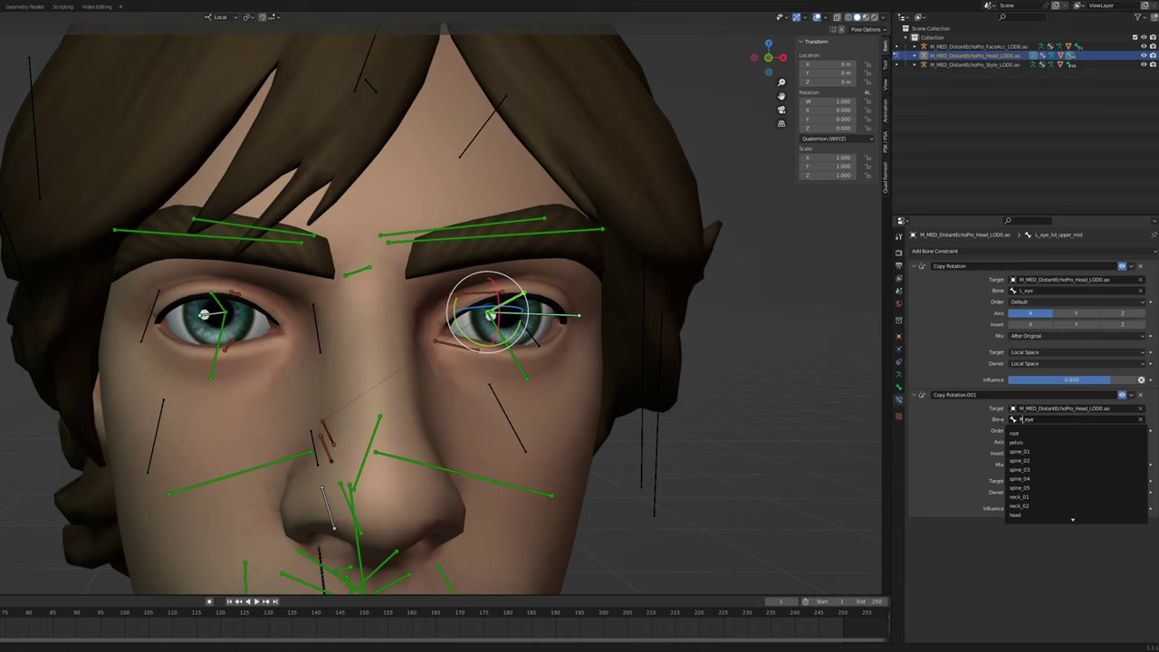
type("L_eye")
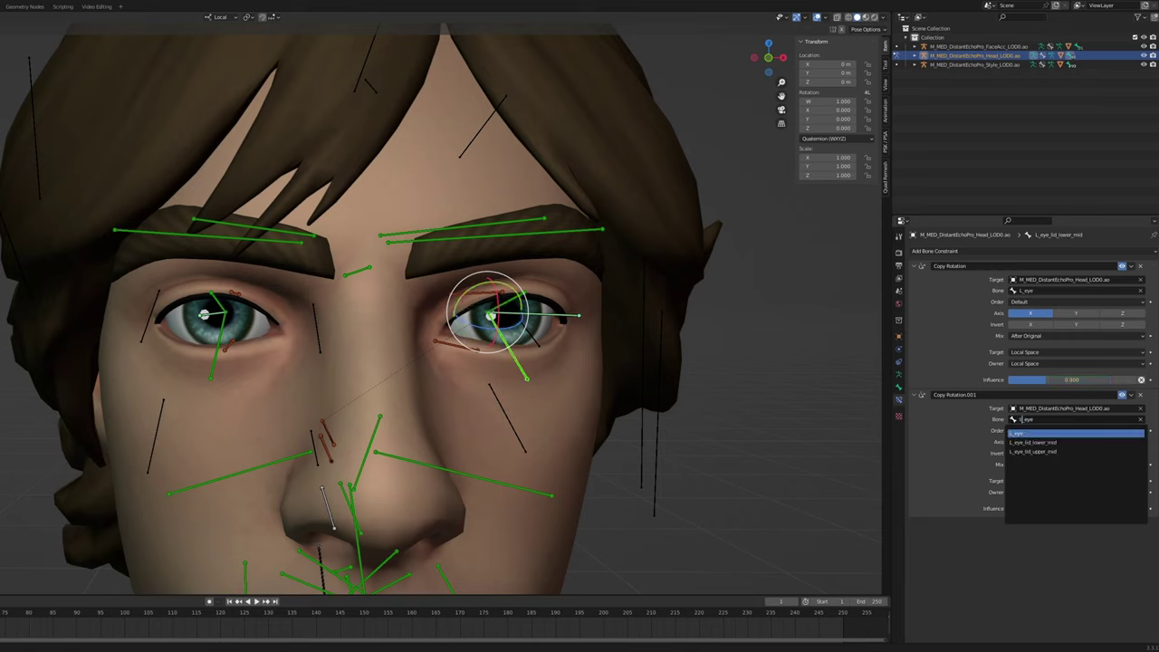
key("Return")
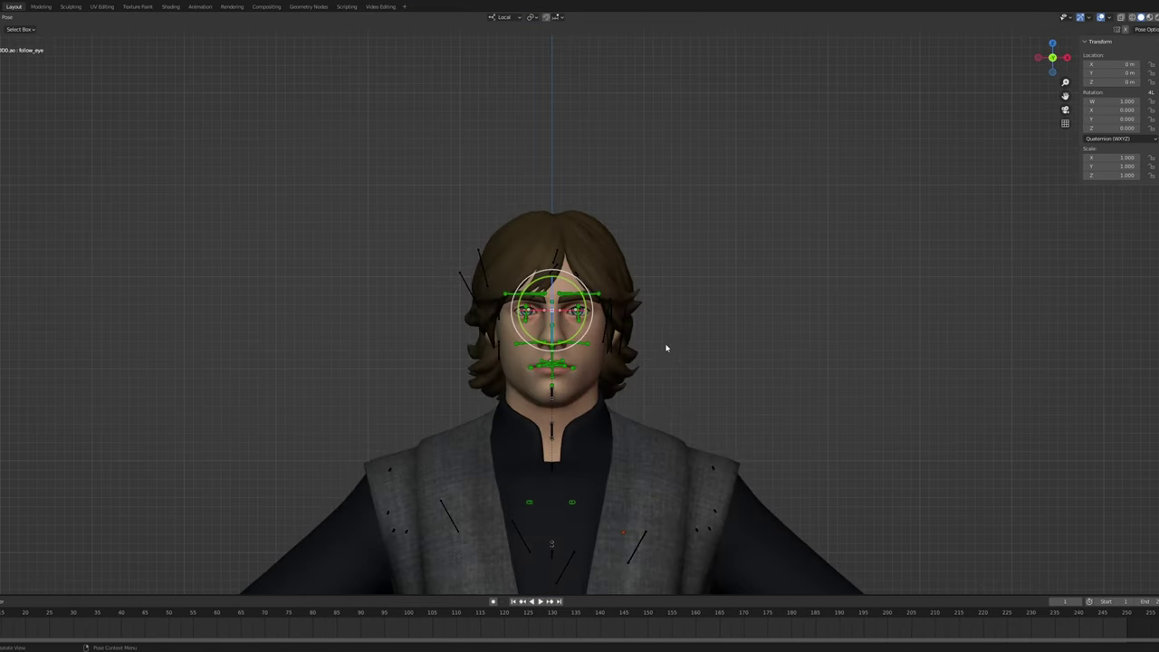
Move the follow_eye bone around in front view to test how both eyes and eyelids follow it
key("KP_Decimal")
key("g")
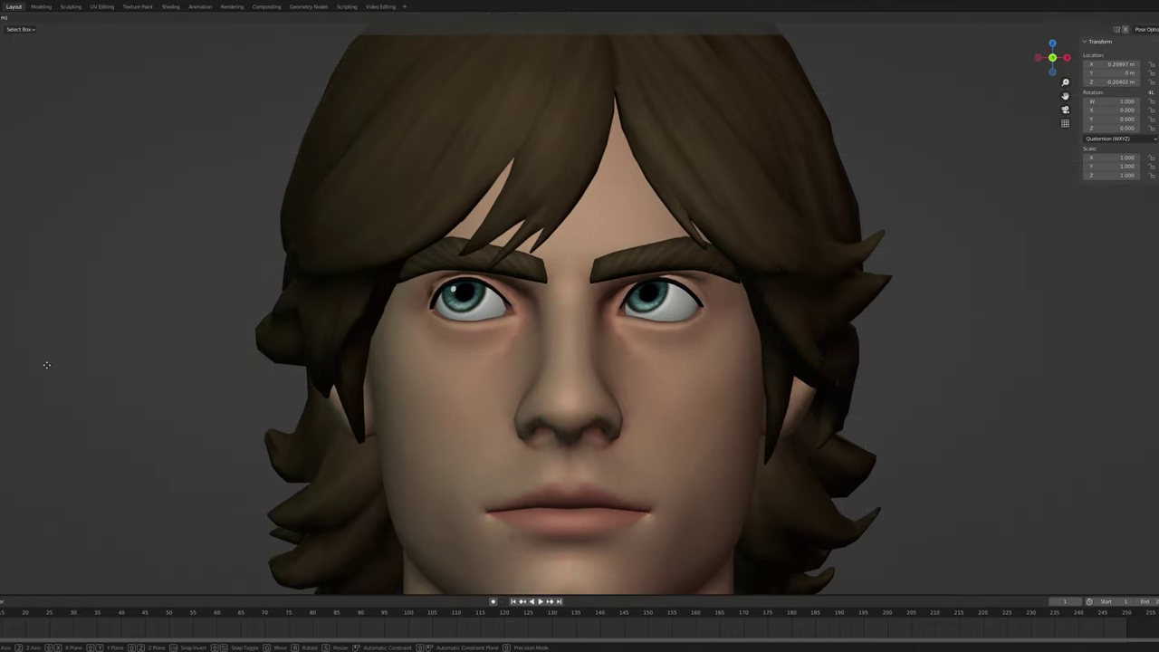
right_click(591, 112)
right_click(701, 256)
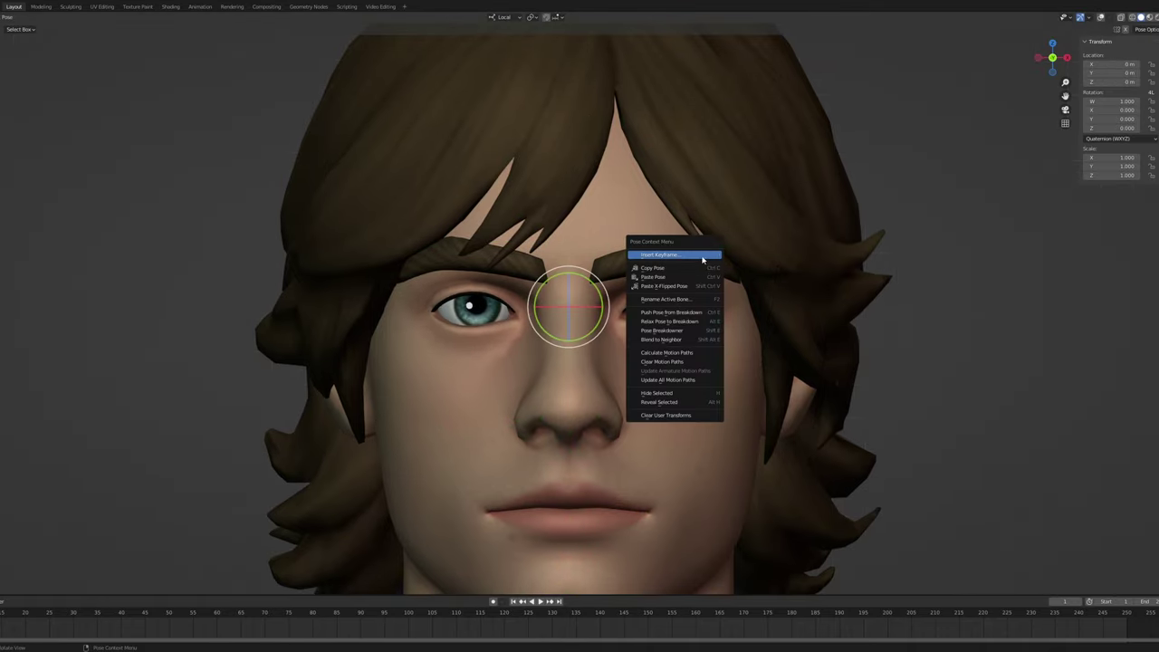
key("g")
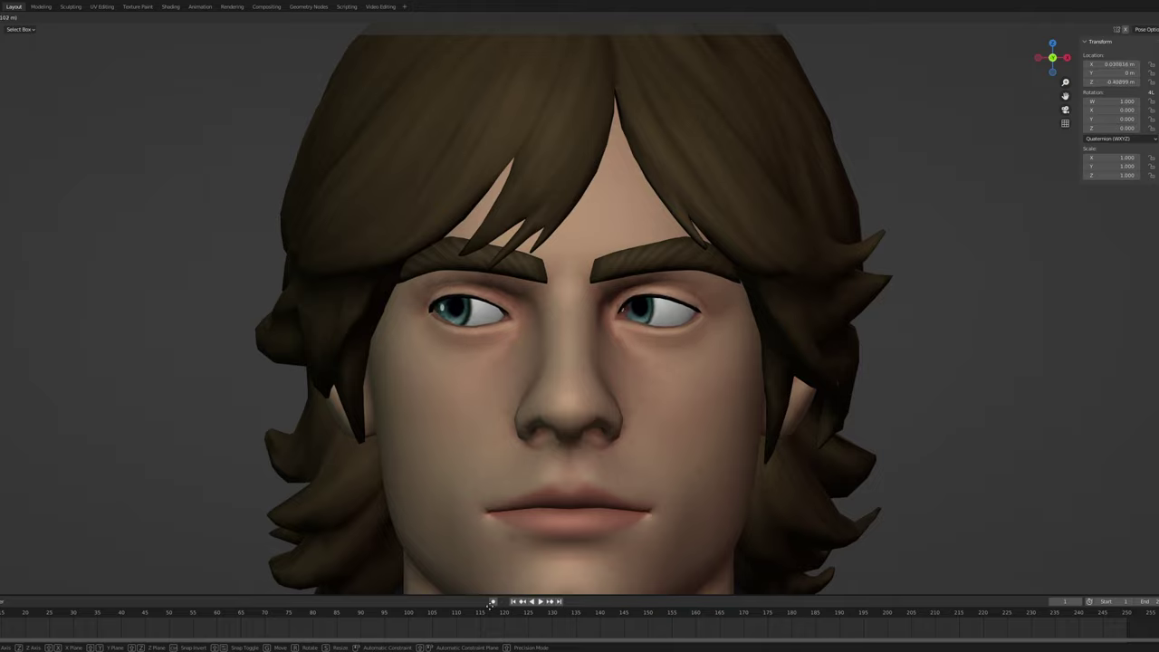